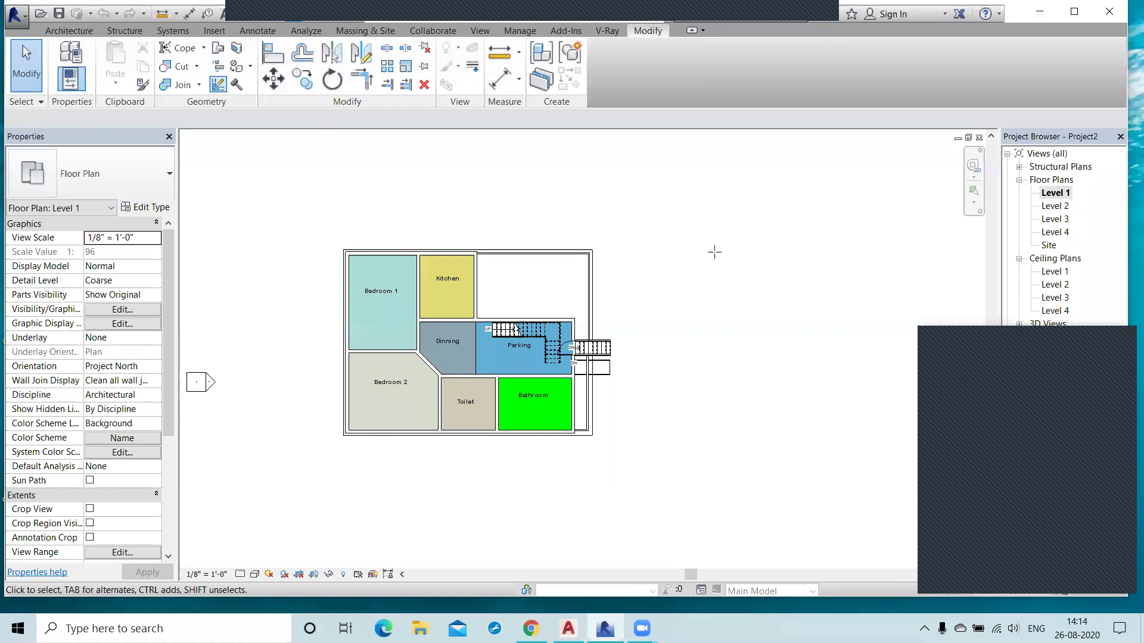
Draw a horizontal Foundation stacked wall about 11' long in the empty area east of the house plan
{"action": "key", "text": "w"}
{"action": "key", "text": "a"}
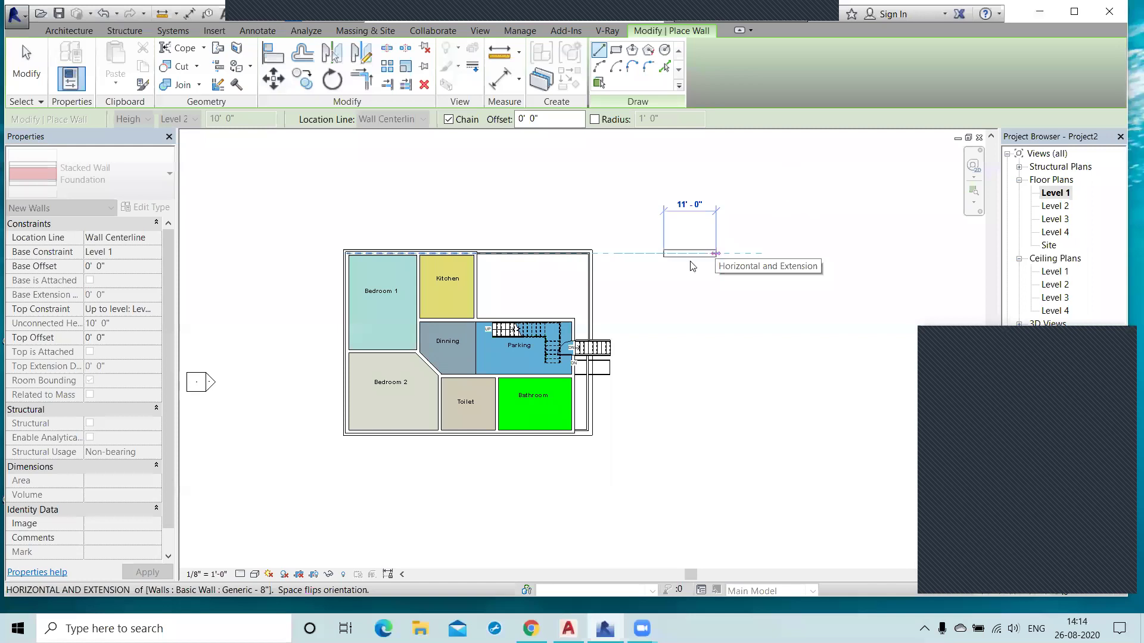
{"action": "key", "text": "Escape"}
{"action": "key", "text": "Escape"}
{"action": "scroll", "coordinate": [690, 261], "scroll_direction": "up", "scroll_amount": 2}
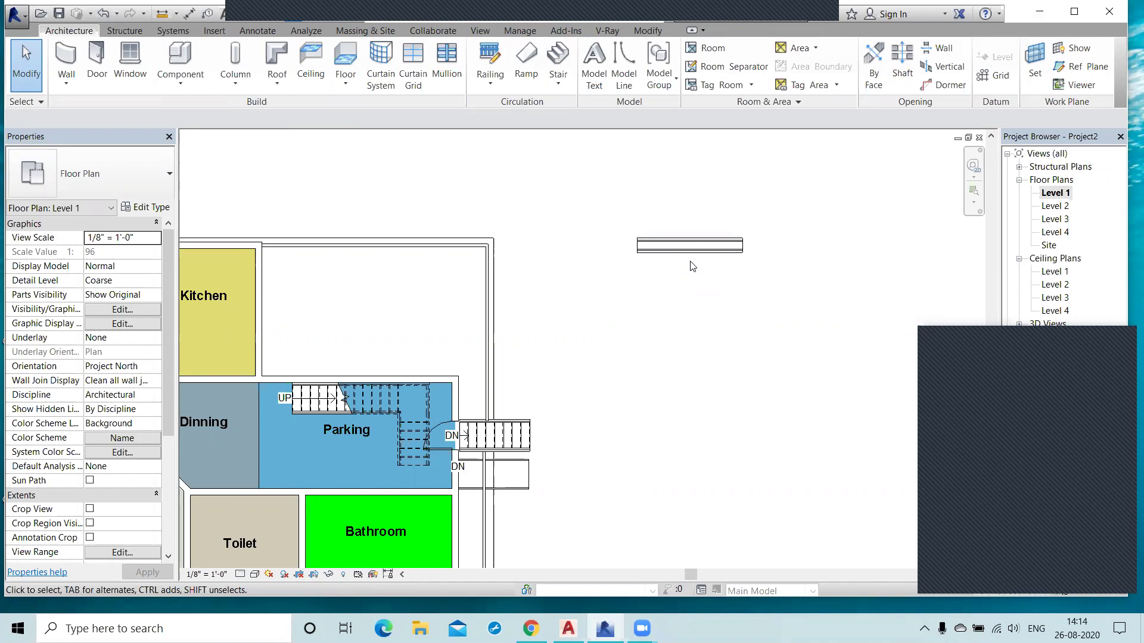
Scale the new stacked wall numerically by a factor of 2 from its west end
{"action": "left_click", "coordinate": [727, 251]}
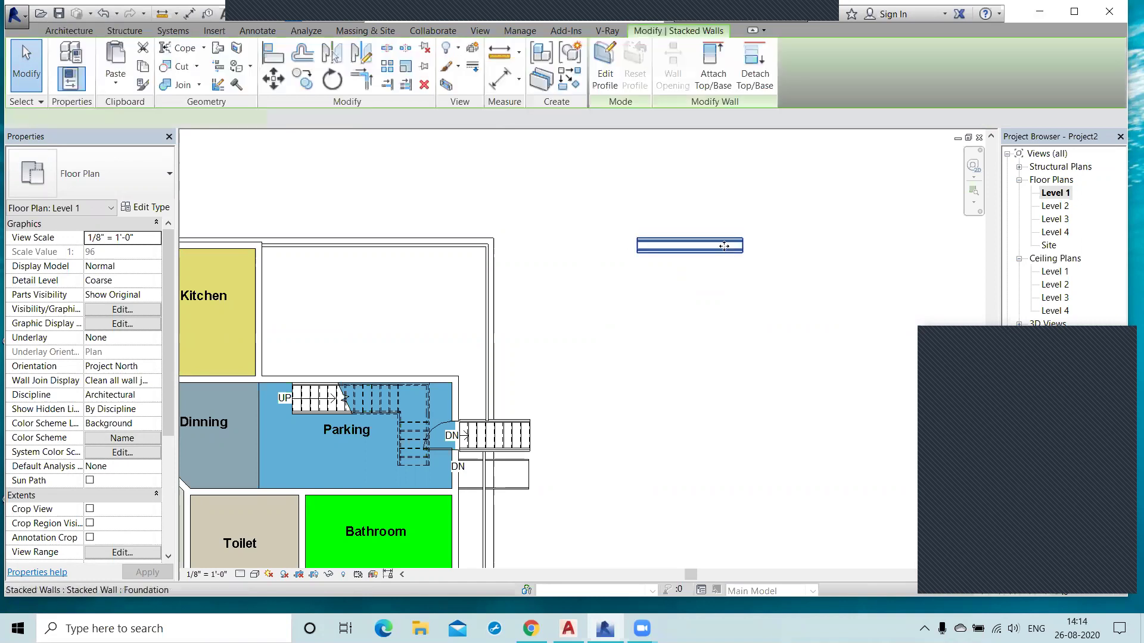
{"action": "left_click", "coordinate": [405, 67]}
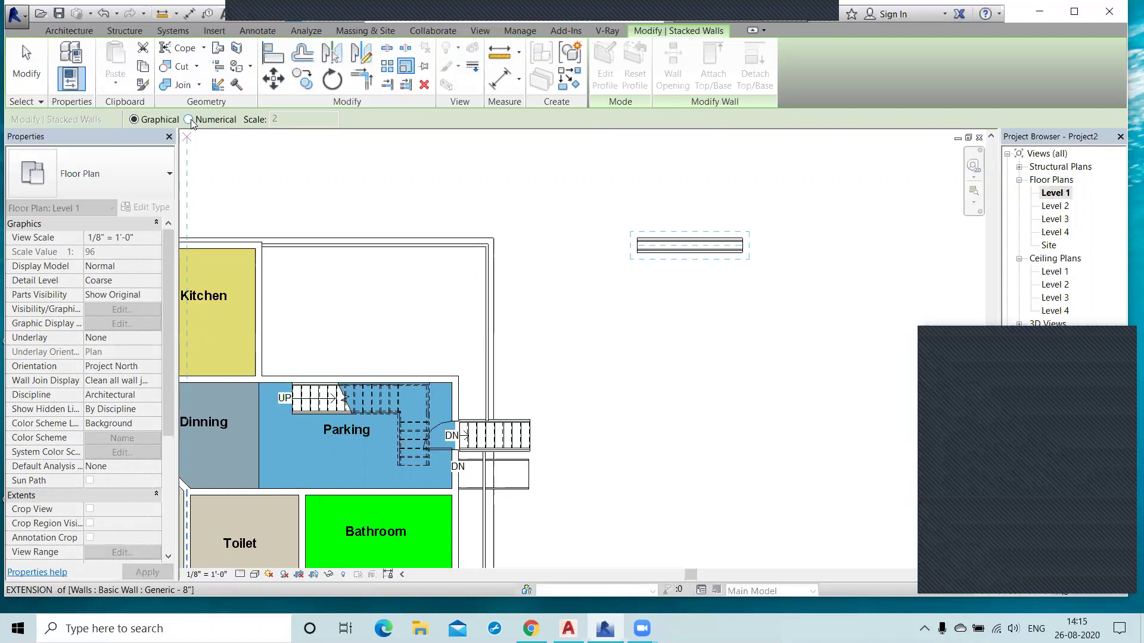
{"action": "left_click", "coordinate": [189, 120]}
{"action": "left_click", "coordinate": [293, 122]}
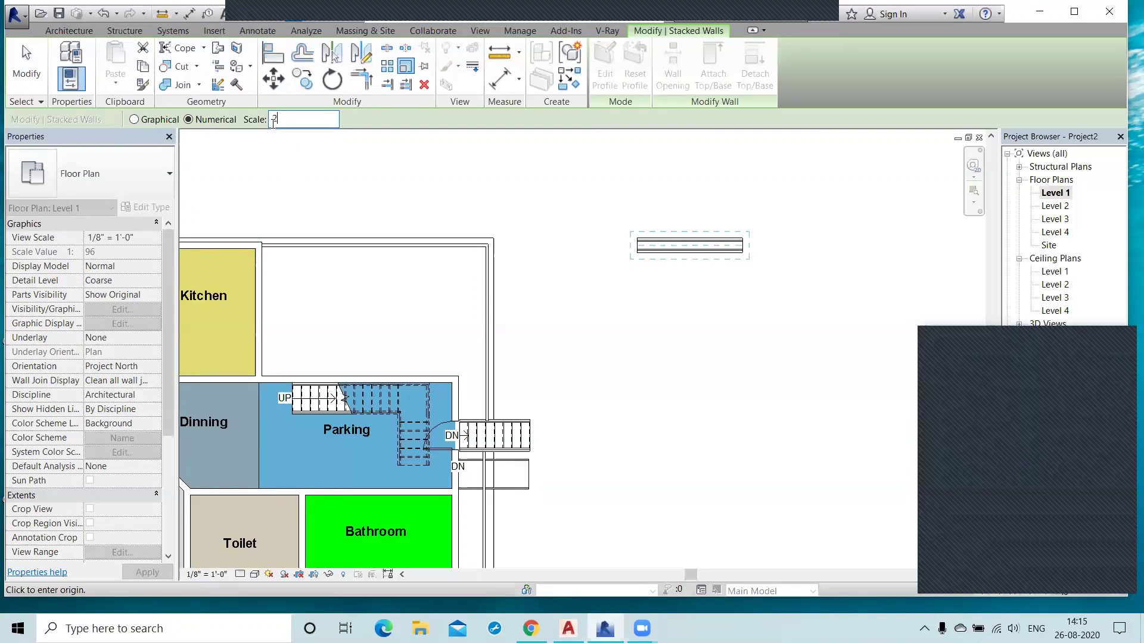
{"action": "left_click", "coordinate": [638, 248]}
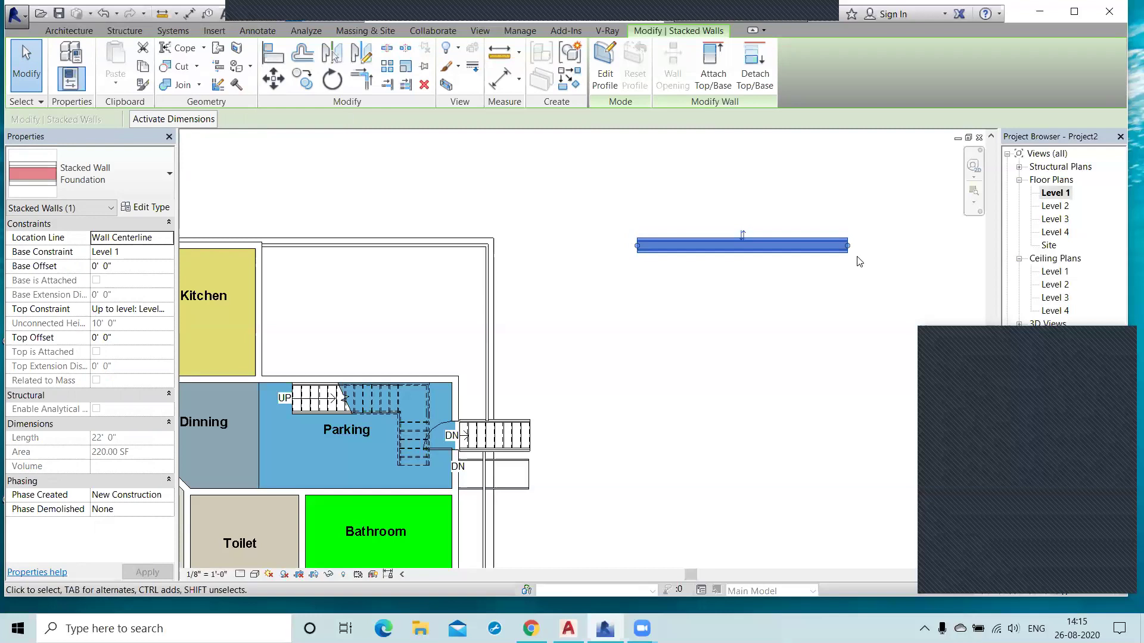
{"action": "left_click", "coordinate": [710, 294]}
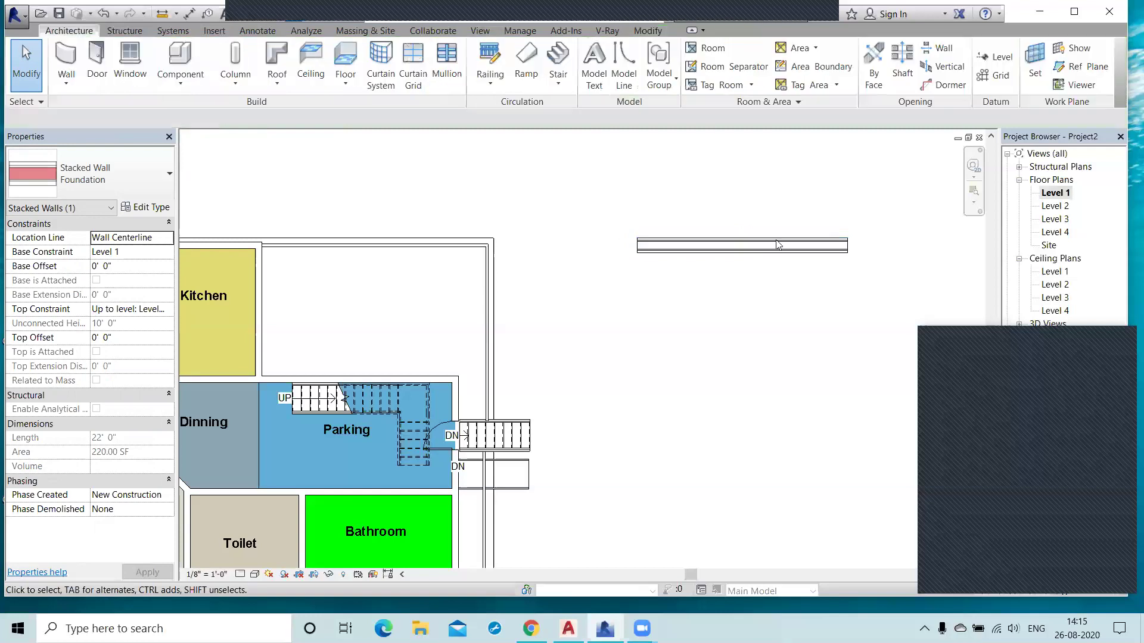
{"action": "left_click", "coordinate": [748, 247]}
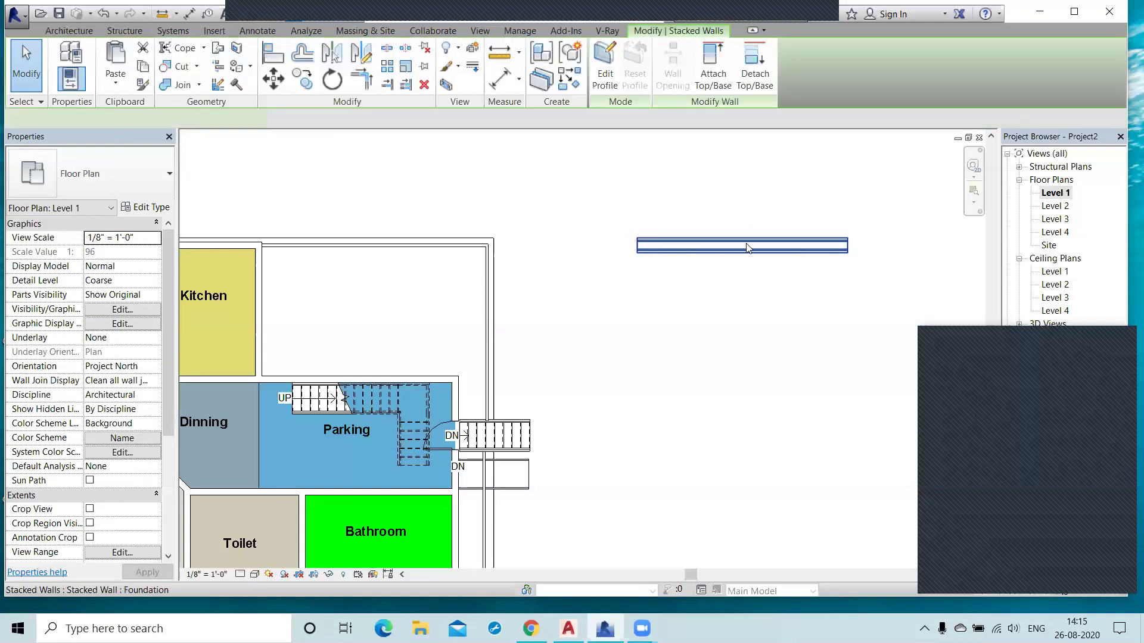
{"action": "left_click", "coordinate": [694, 275]}
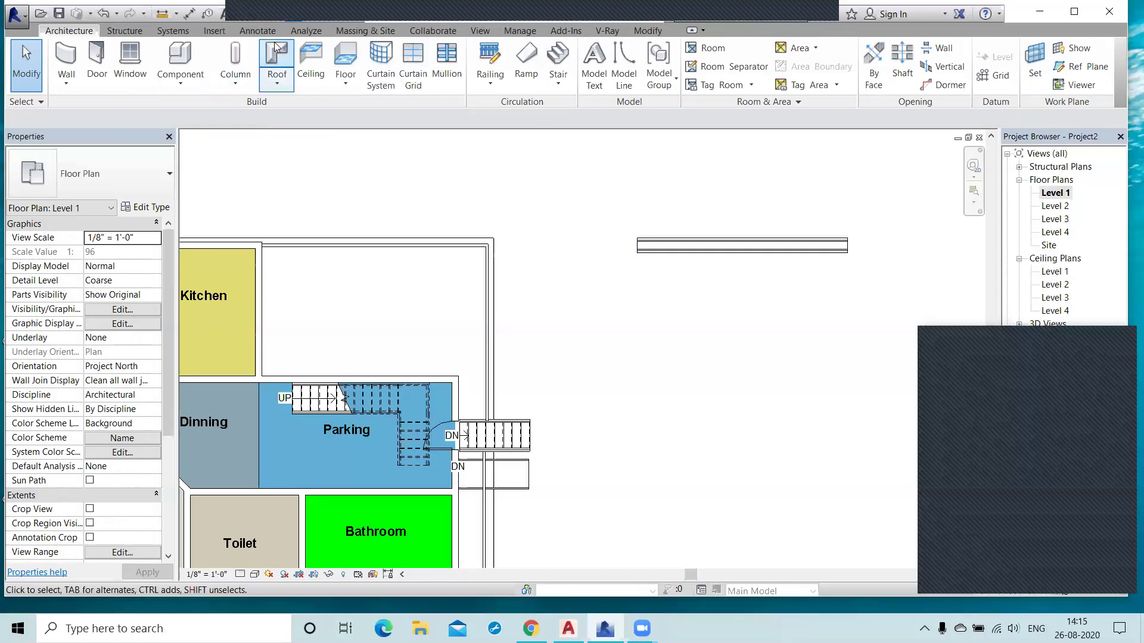
{"action": "scroll", "coordinate": [755, 256], "scroll_direction": "up", "scroll_amount": 1}
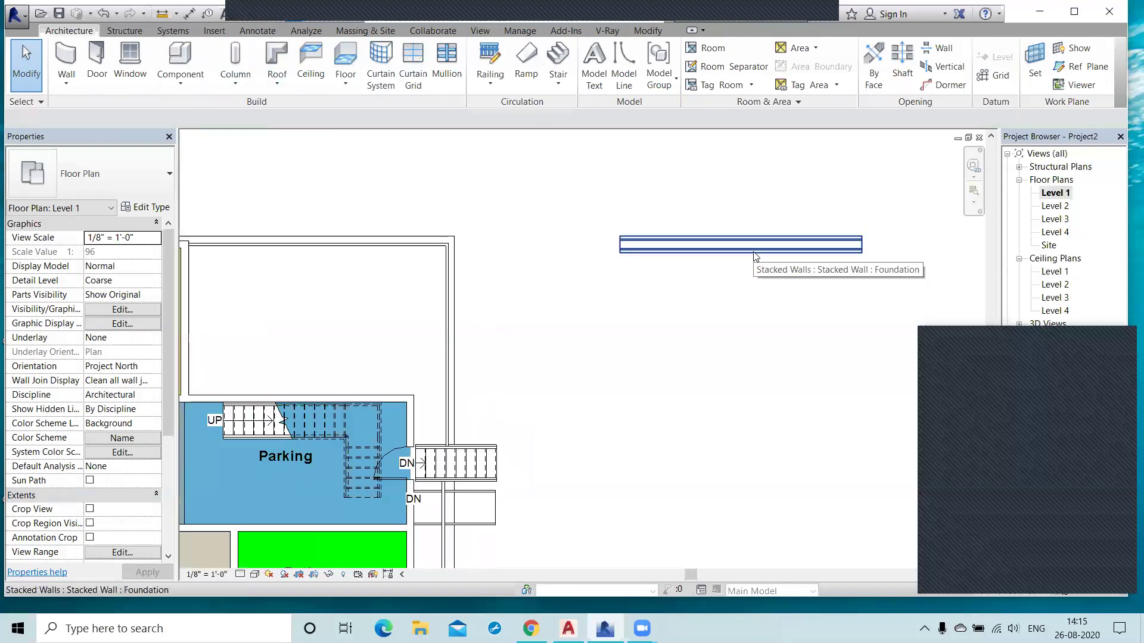
{"action": "scroll", "coordinate": [756, 256], "scroll_direction": "down", "scroll_amount": 2}
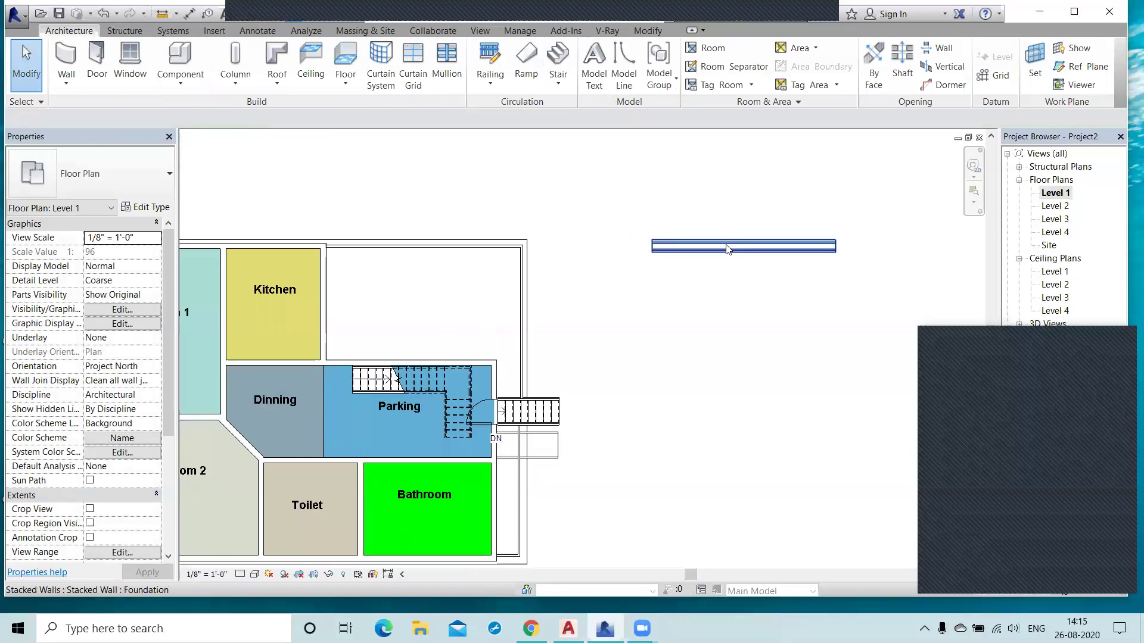
Place a 60" x 30" Desk component about 12' below the stacked wall
{"action": "left_click", "coordinate": [741, 247]}
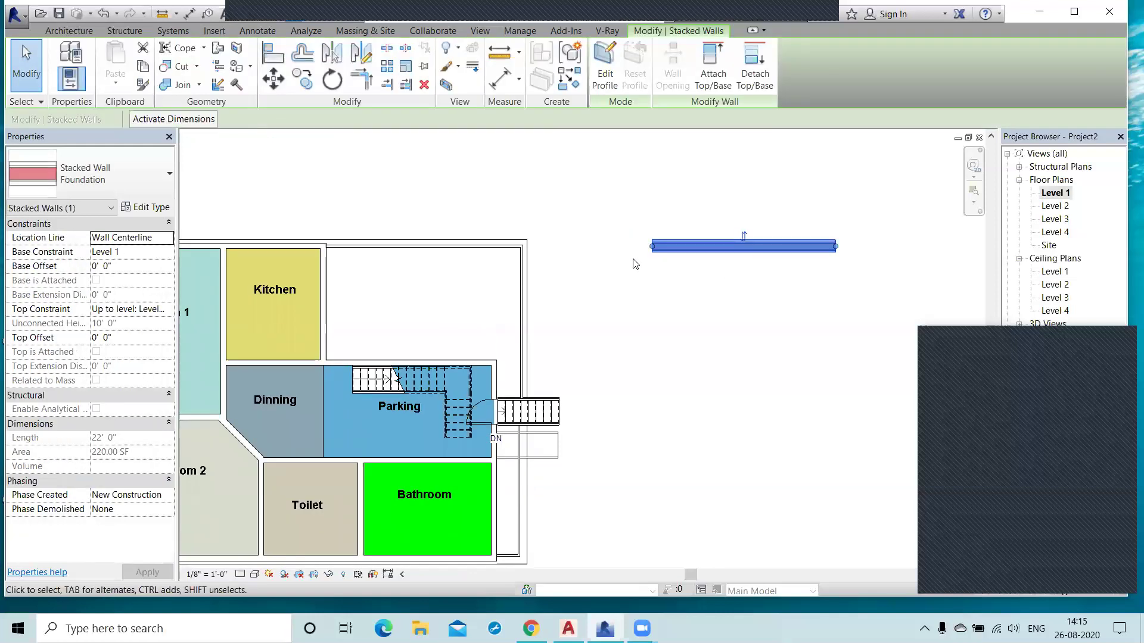
{"action": "left_click", "coordinate": [78, 31]}
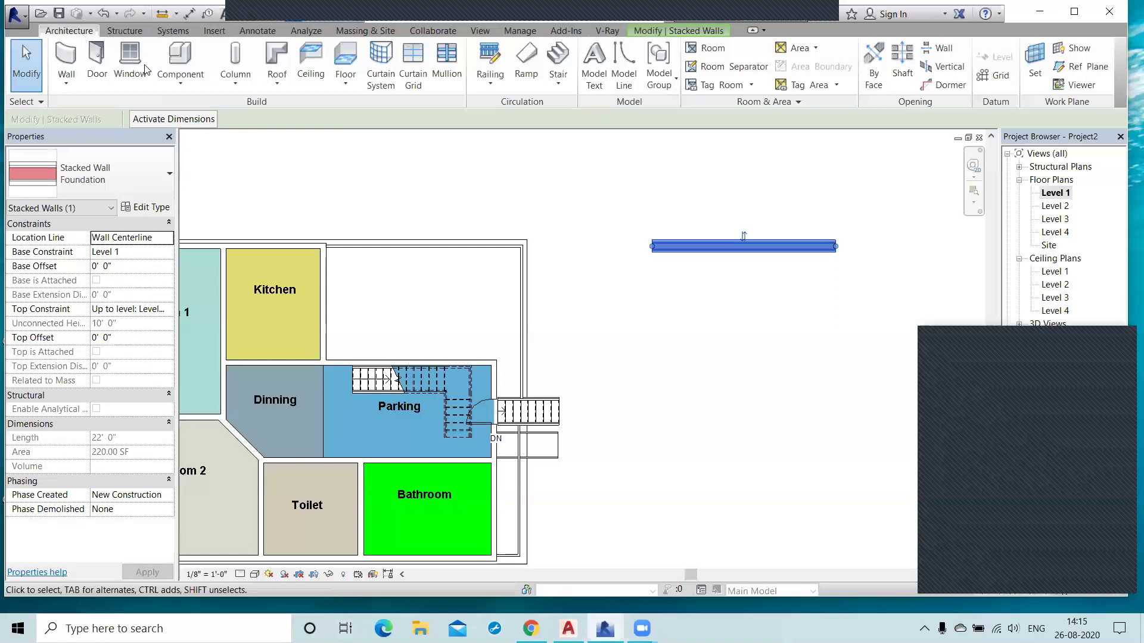
{"action": "left_click", "coordinate": [177, 87]}
{"action": "left_click", "coordinate": [190, 108]}
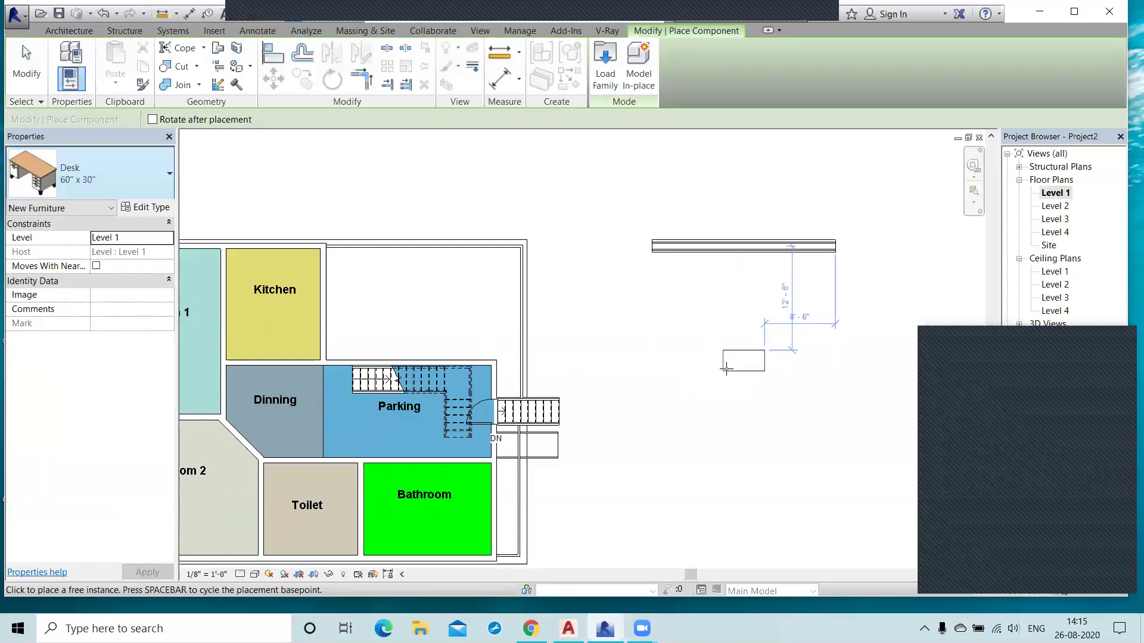
{"action": "right_click", "coordinate": [694, 307]}
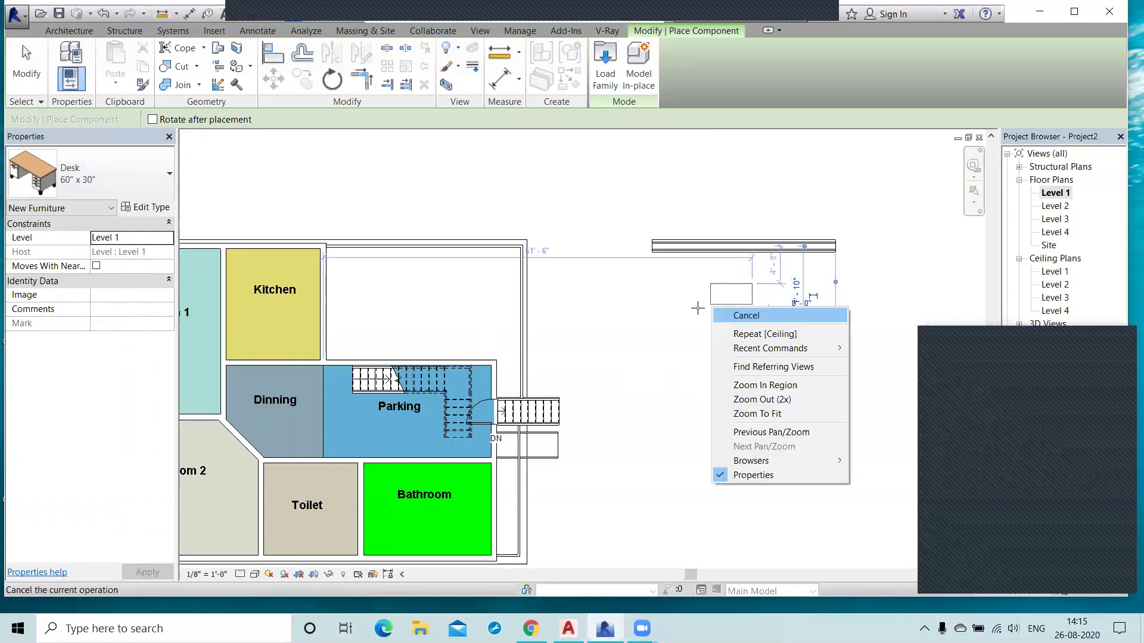
{"action": "left_click", "coordinate": [718, 316]}
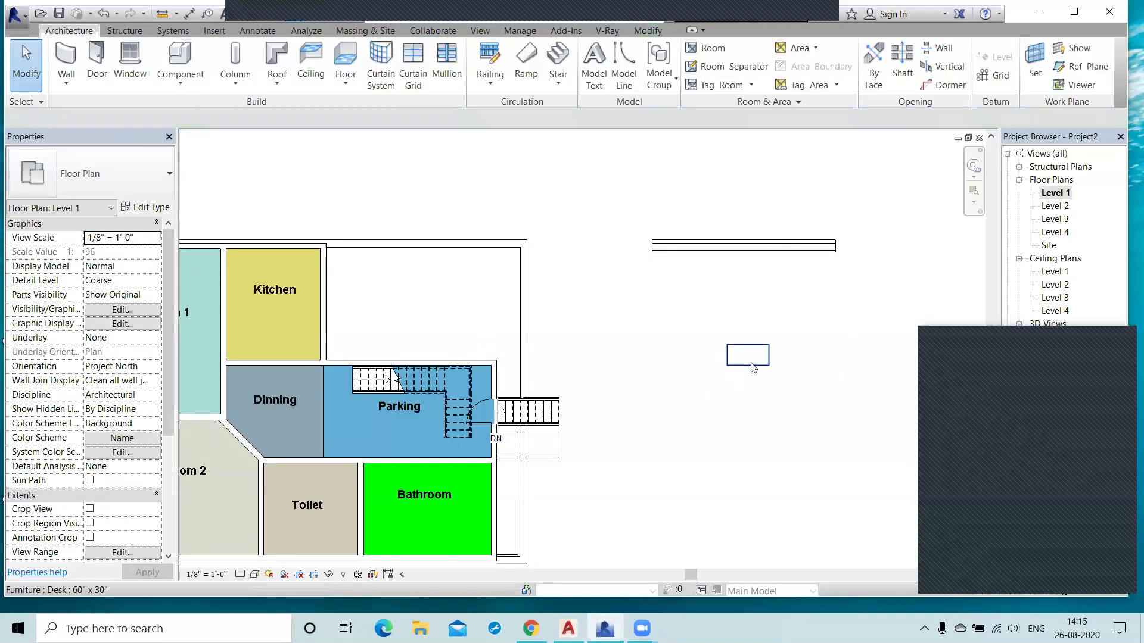
{"action": "left_click", "coordinate": [752, 363]}
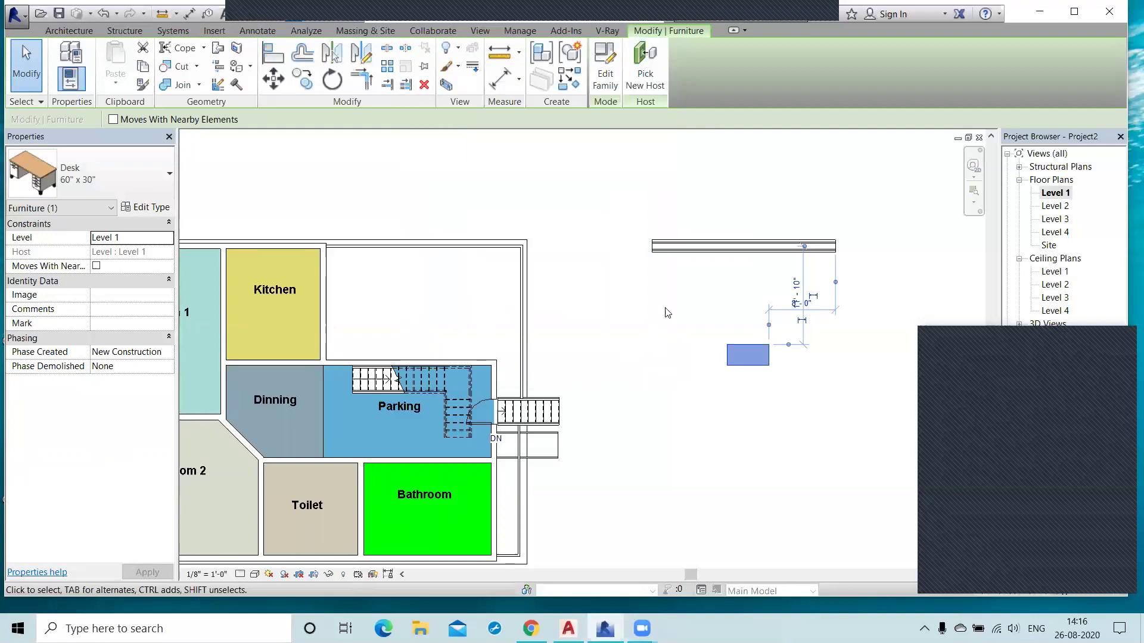
{"action": "left_click", "coordinate": [683, 279]}
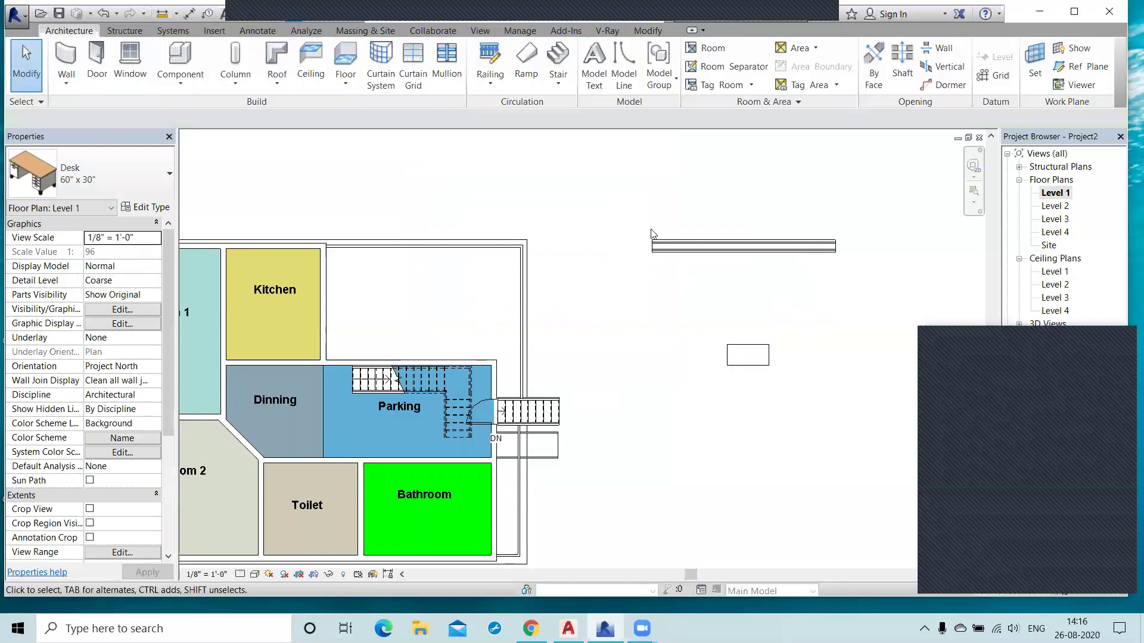
Scale the stacked wall graphically from its west end, stretching it to about 47' long
{"action": "left_click", "coordinate": [676, 250]}
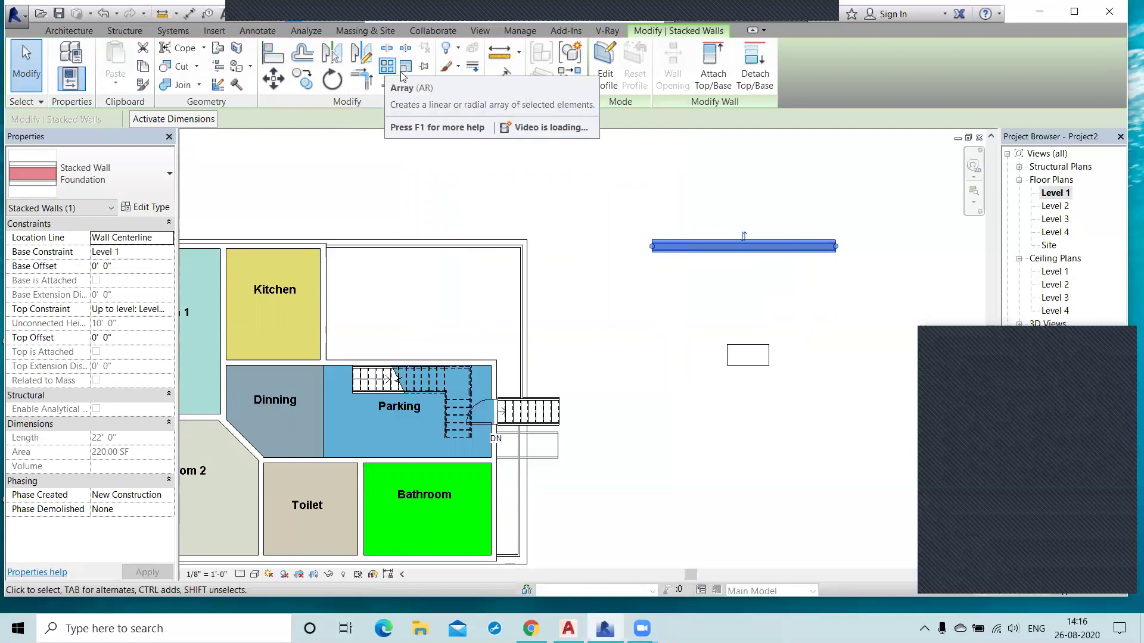
{"action": "left_click", "coordinate": [405, 66]}
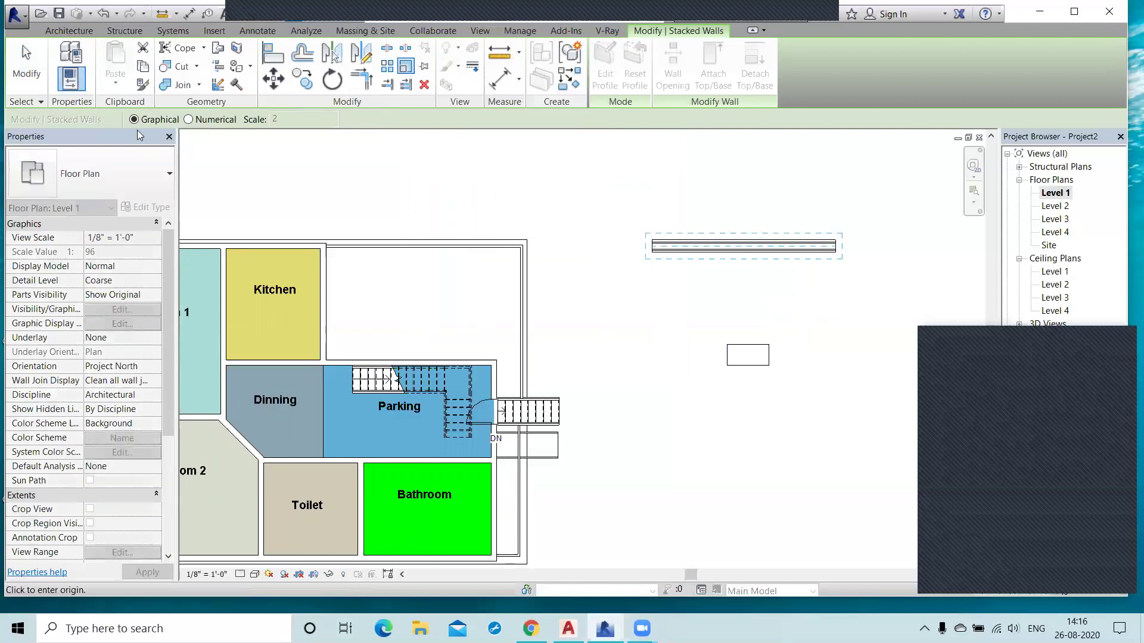
{"action": "scroll", "coordinate": [660, 265], "scroll_direction": "up", "scroll_amount": 1}
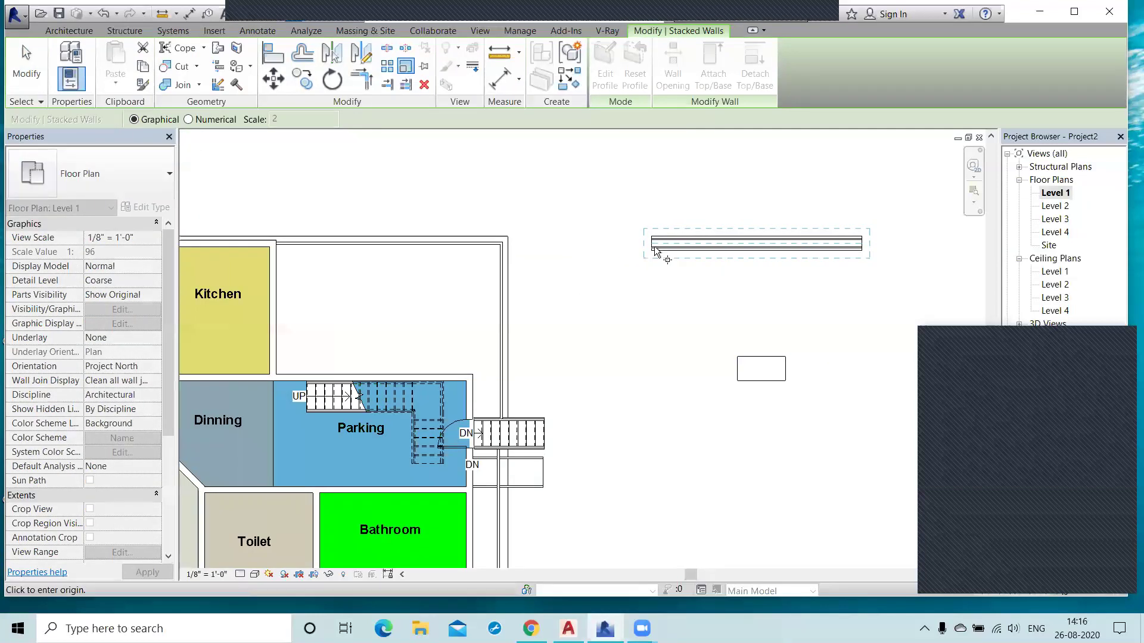
{"action": "left_click", "coordinate": [653, 250]}
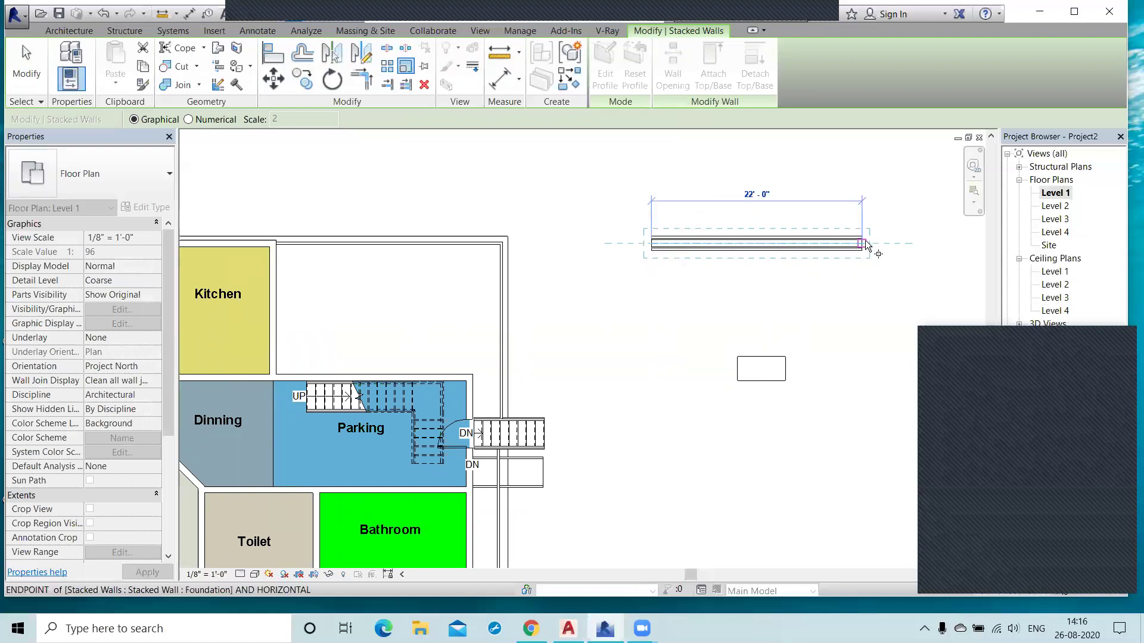
{"action": "left_click", "coordinate": [888, 241]}
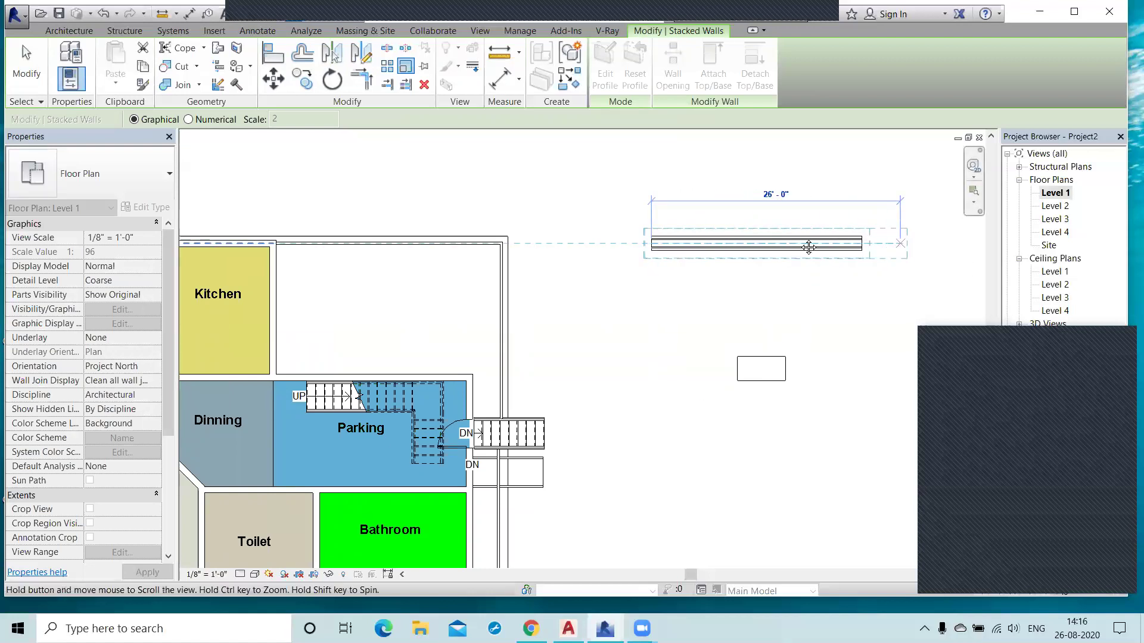
{"action": "middle_click_drag", "start_coordinate": [902, 240], "coordinate": [711, 237]}
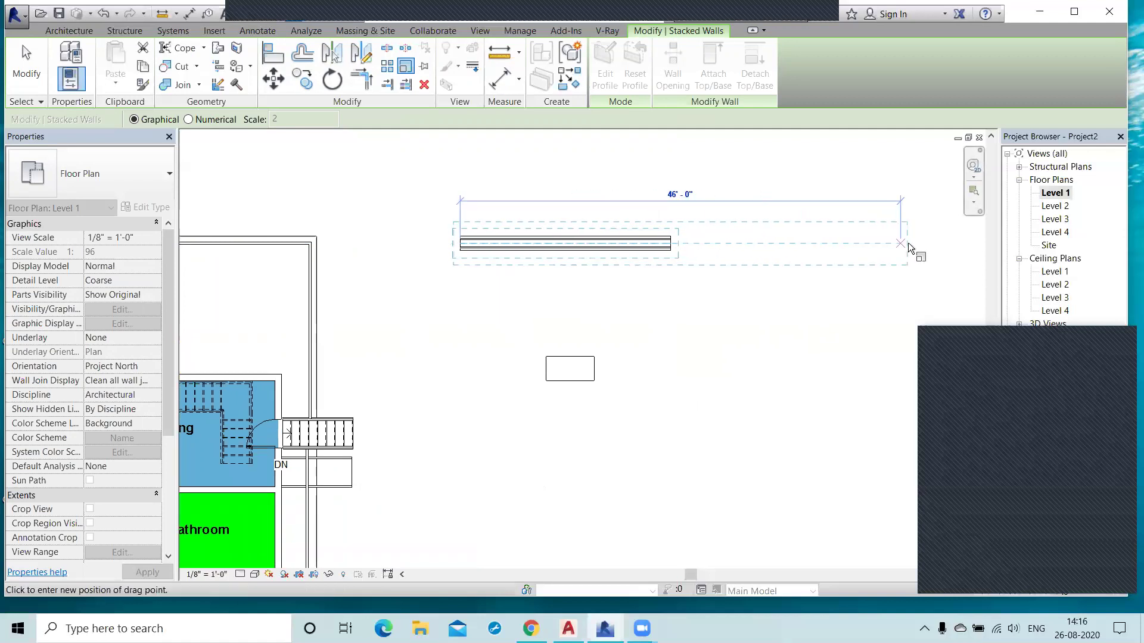
{"action": "left_click", "coordinate": [910, 243]}
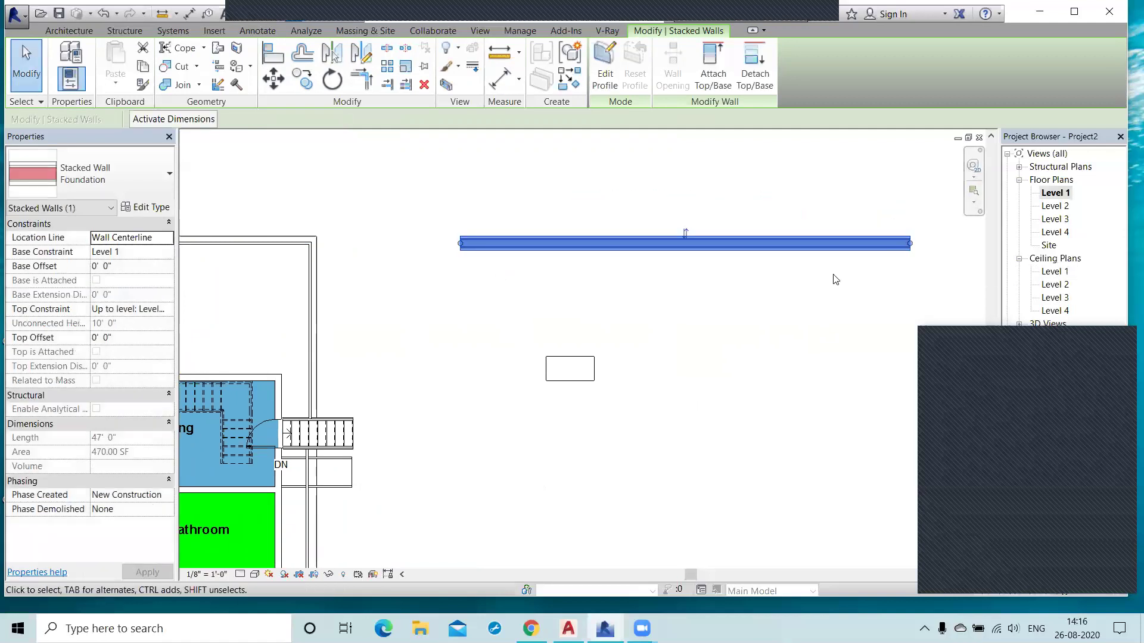
{"action": "left_click", "coordinate": [384, 170]}
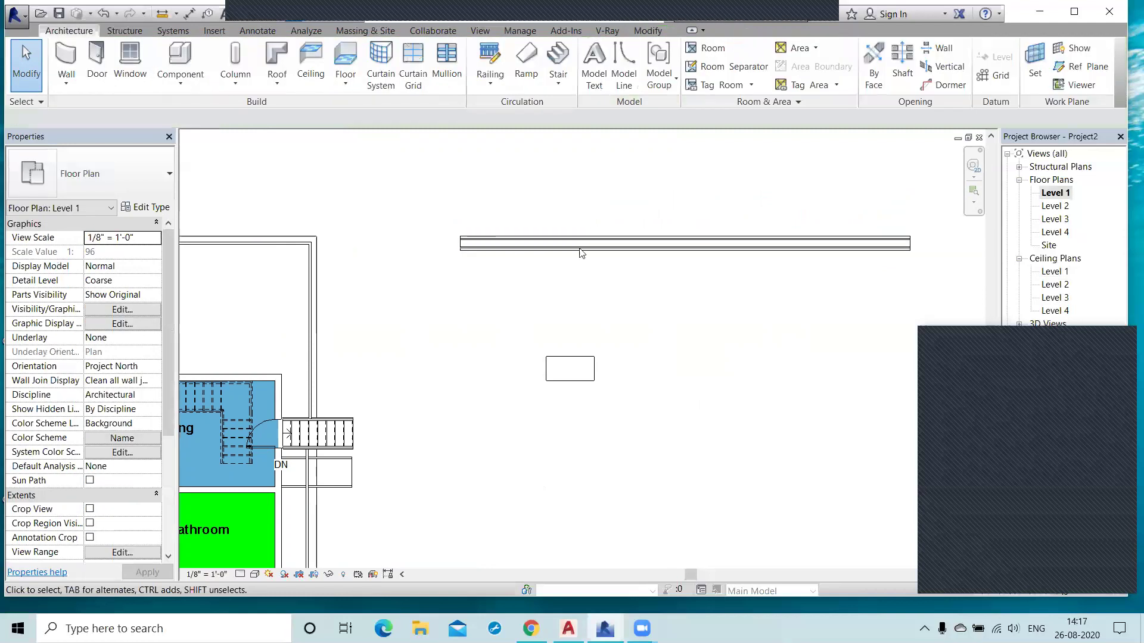
{"action": "left_click", "coordinate": [405, 71]}
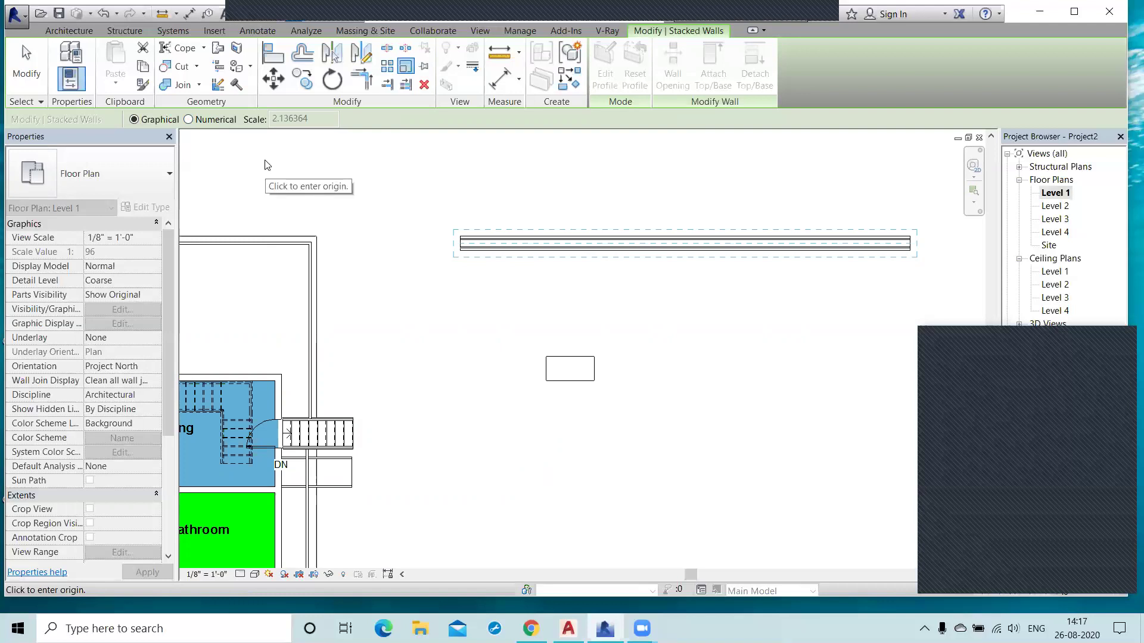
{"action": "key", "text": "Escape"}
{"action": "key", "text": "Escape"}
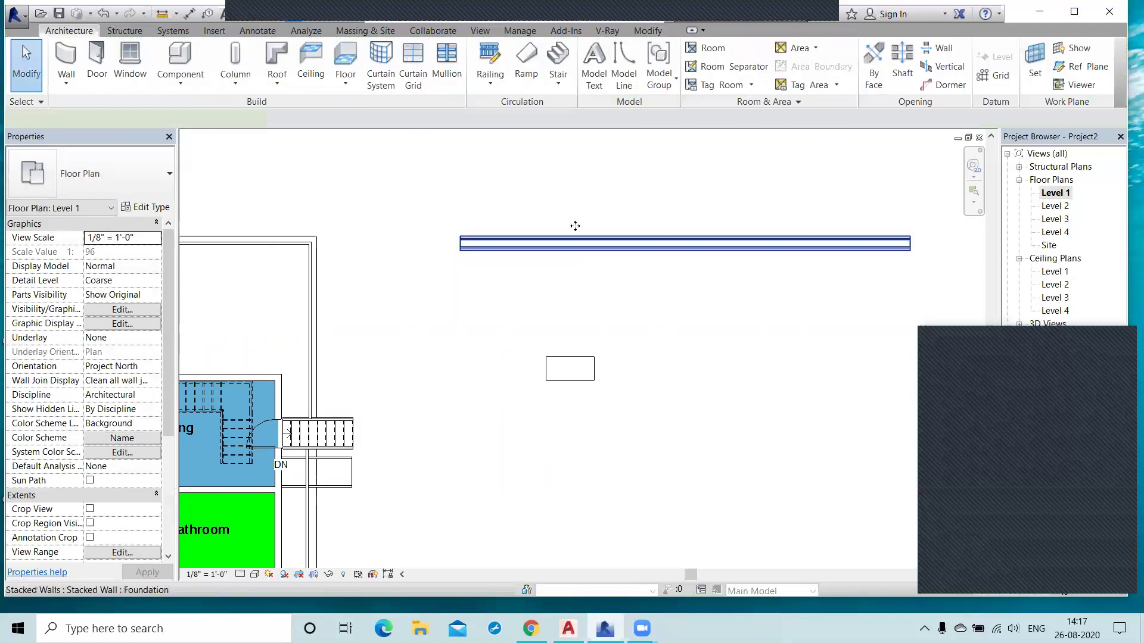
{"action": "left_click", "coordinate": [573, 240]}
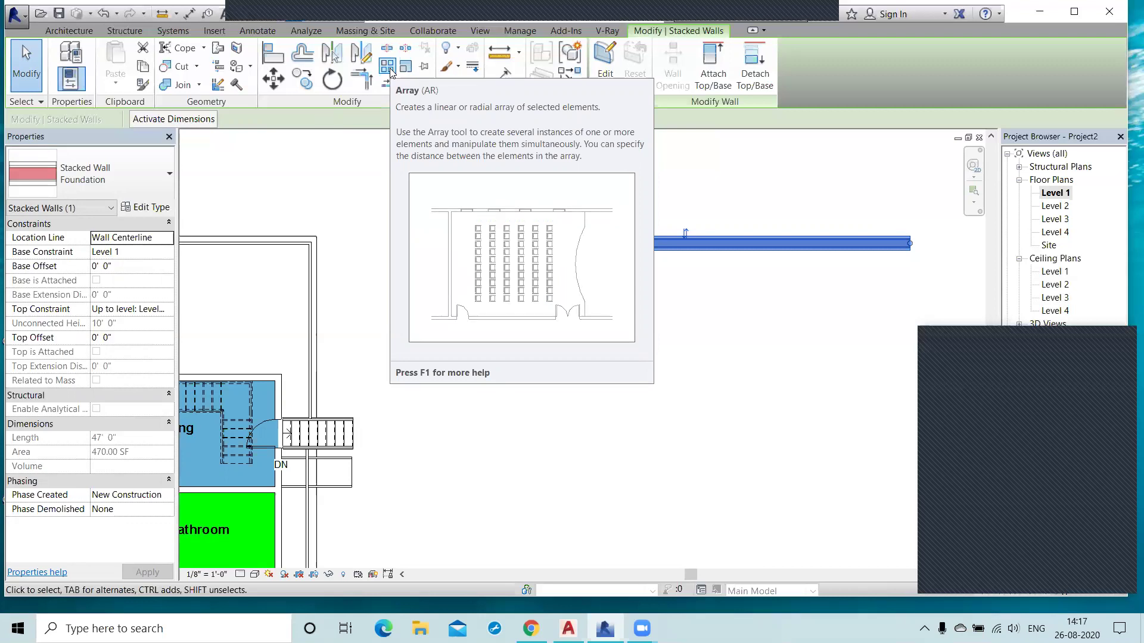
{"action": "left_click", "coordinate": [389, 69]}
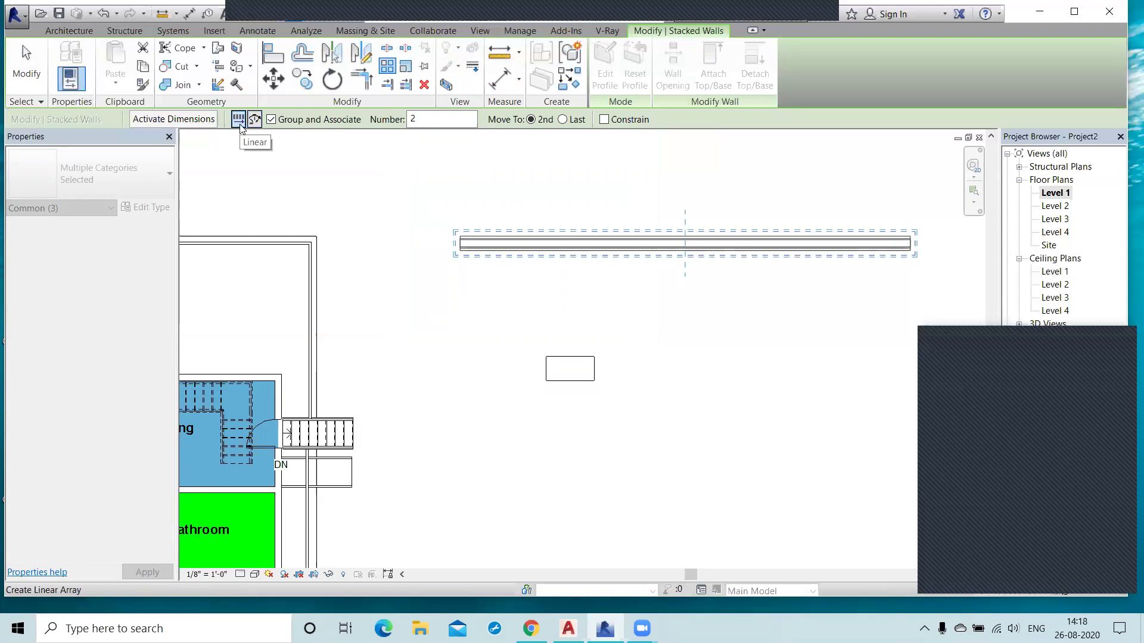
{"action": "left_click", "coordinate": [424, 119]}
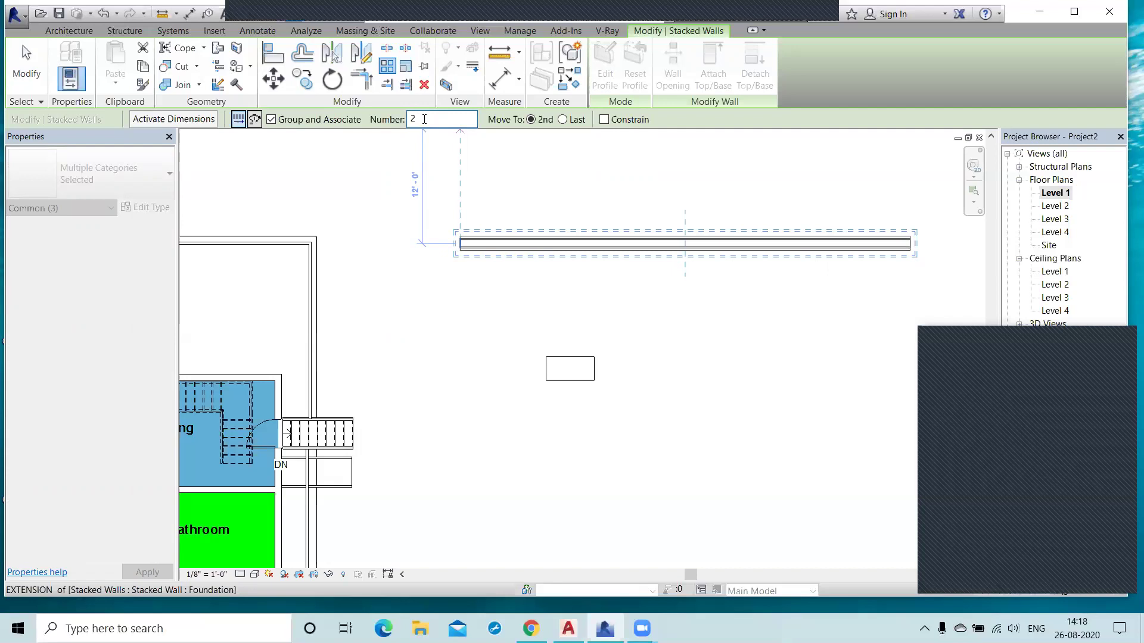
{"action": "key", "text": "BackSpace"}
{"action": "type", "text": "4"}
{"action": "key", "text": "Return"}
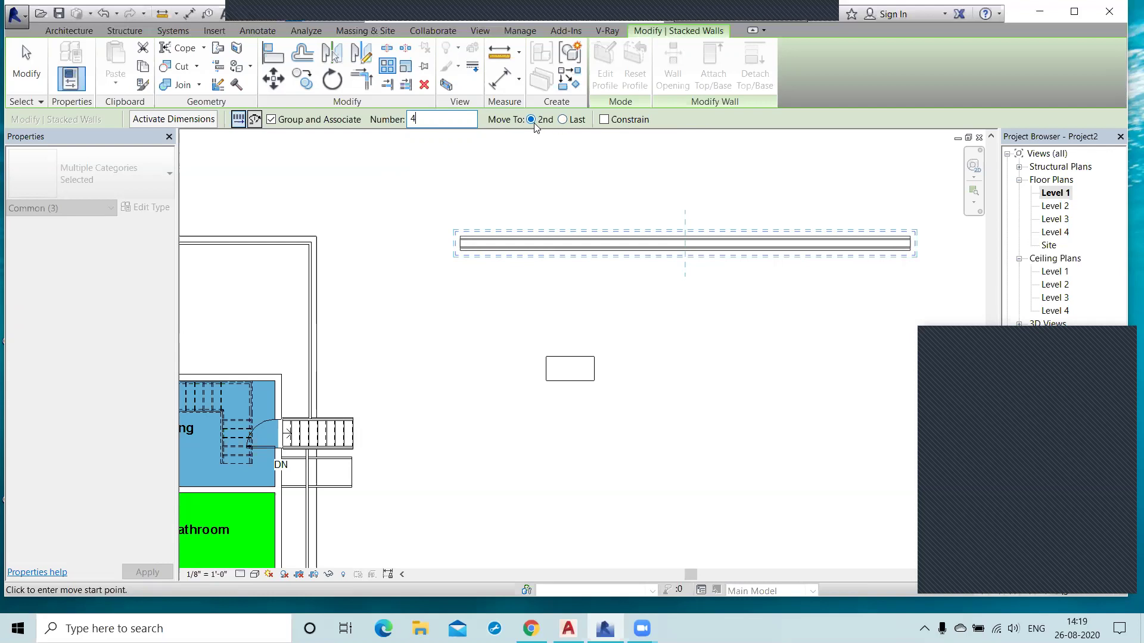
{"action": "right_click", "coordinate": [678, 319]}
{"action": "left_click", "coordinate": [710, 327]}
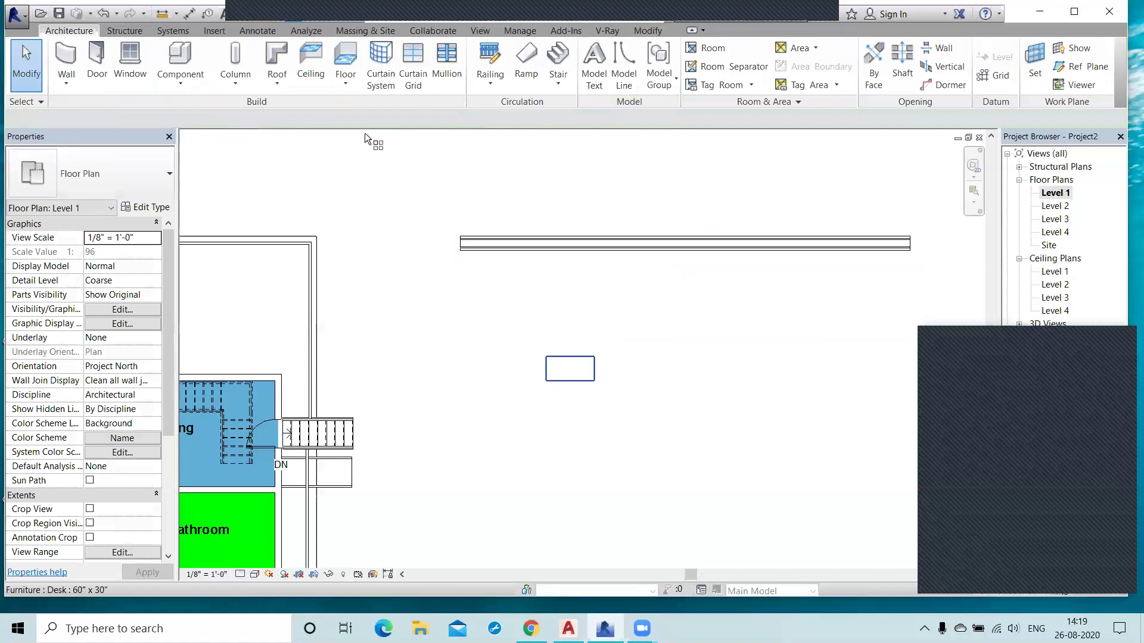
Try a linear array of 4 grouped desks running east, with the 2nd desk 10' from the original, and undo it
{"action": "left_click_drag", "start_coordinate": [398, 122], "coordinate": [374, 124]}
{"action": "type", "text": "4"}
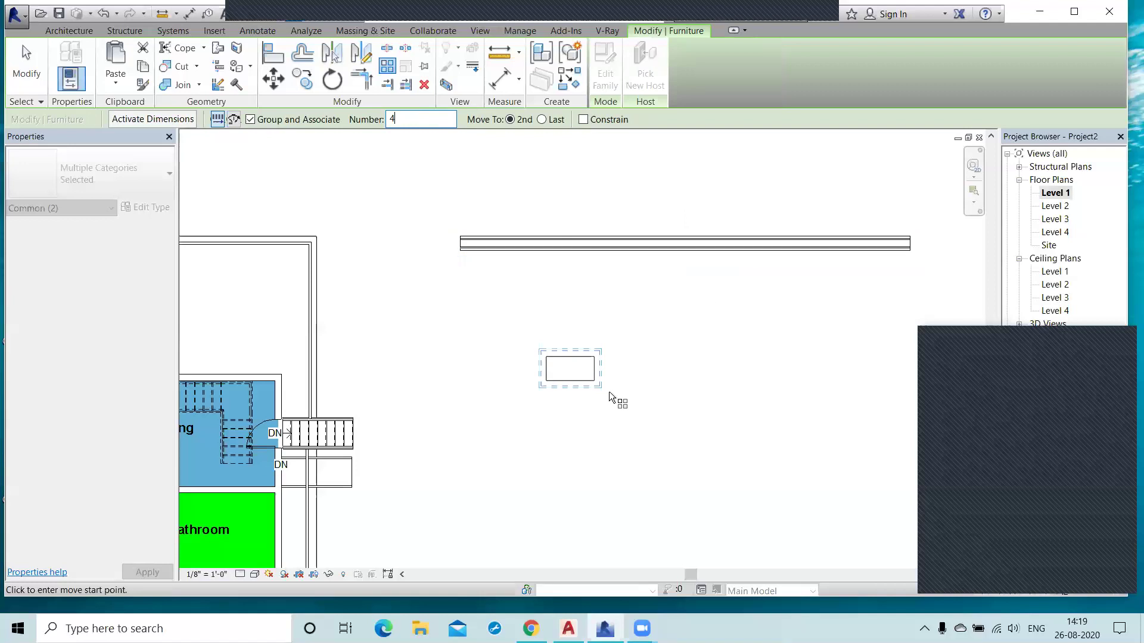
{"action": "left_click", "coordinate": [594, 382]}
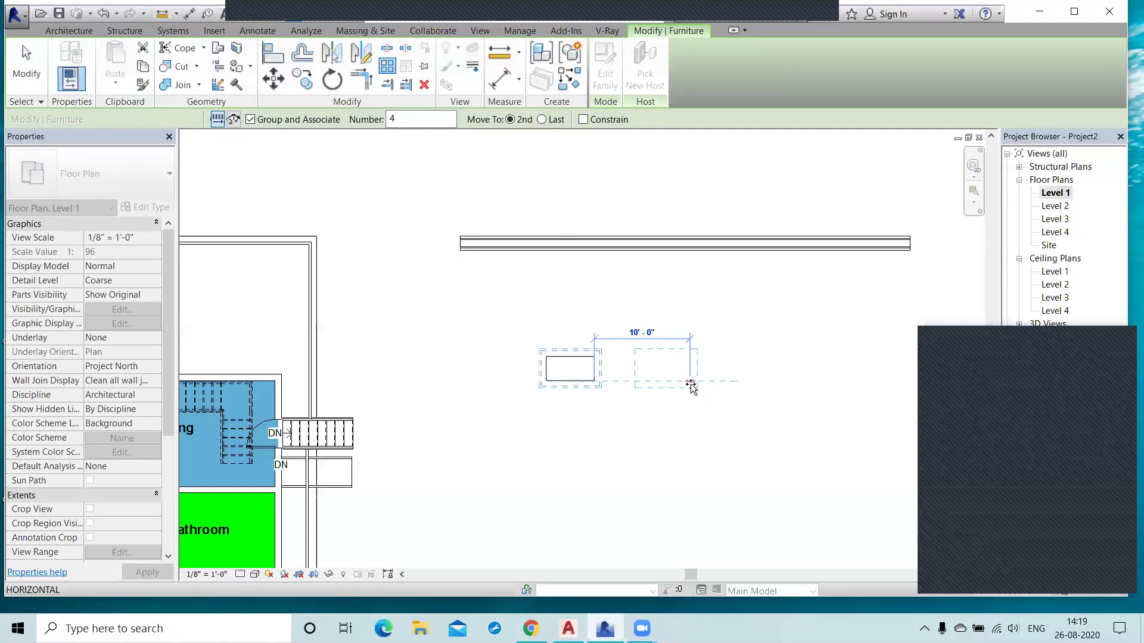
{"action": "left_click", "coordinate": [690, 384]}
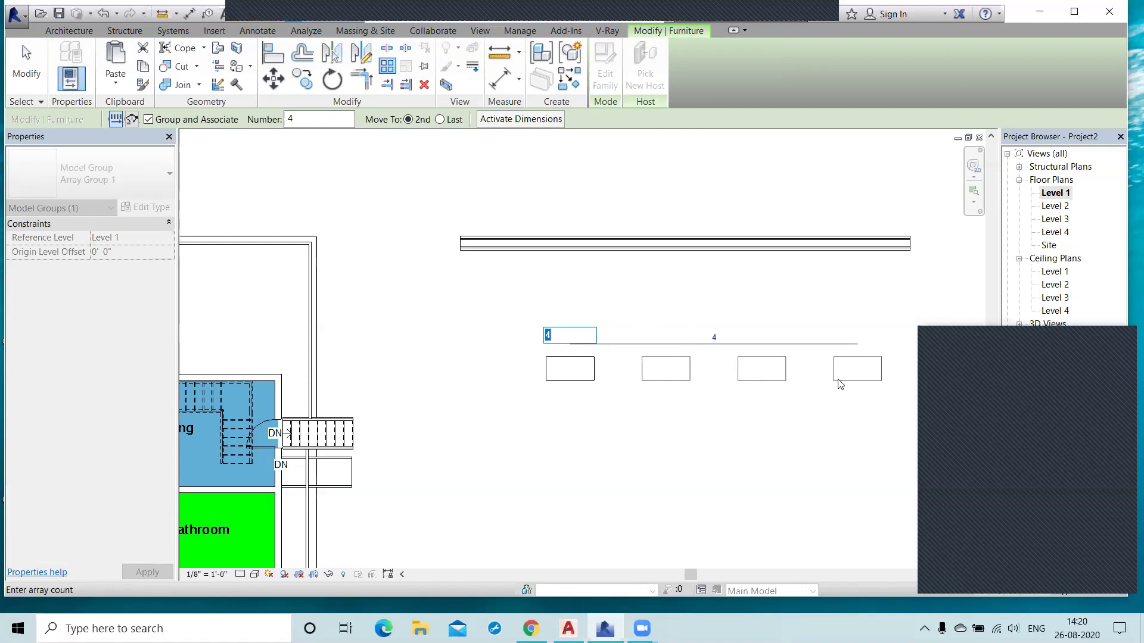
{"action": "key", "text": "Return"}
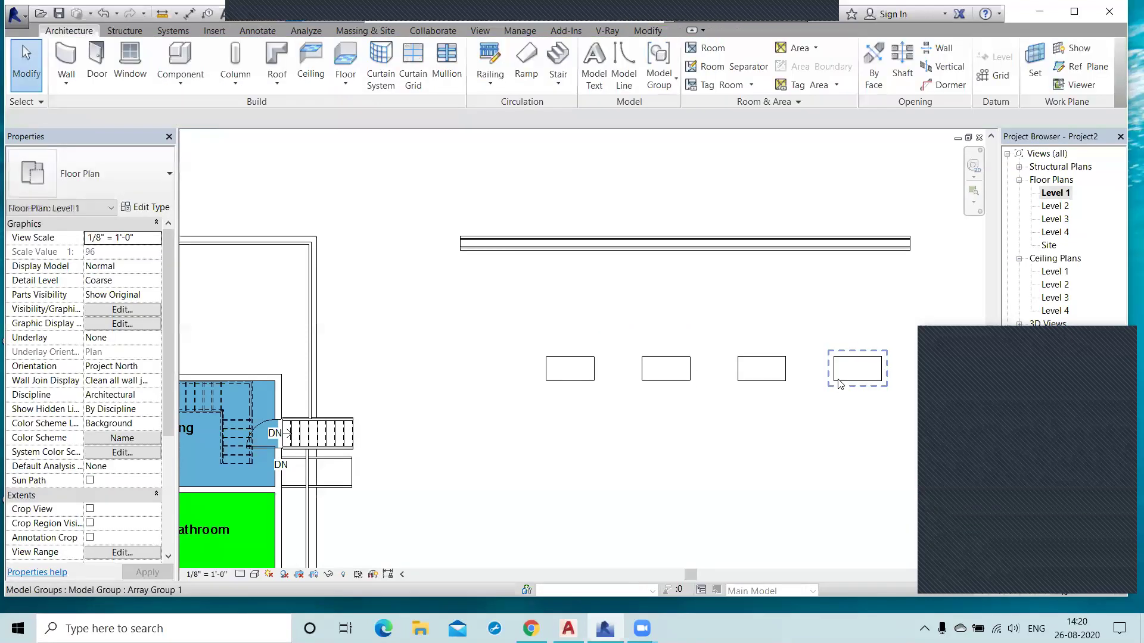
{"action": "key", "text": "ctrl+z"}
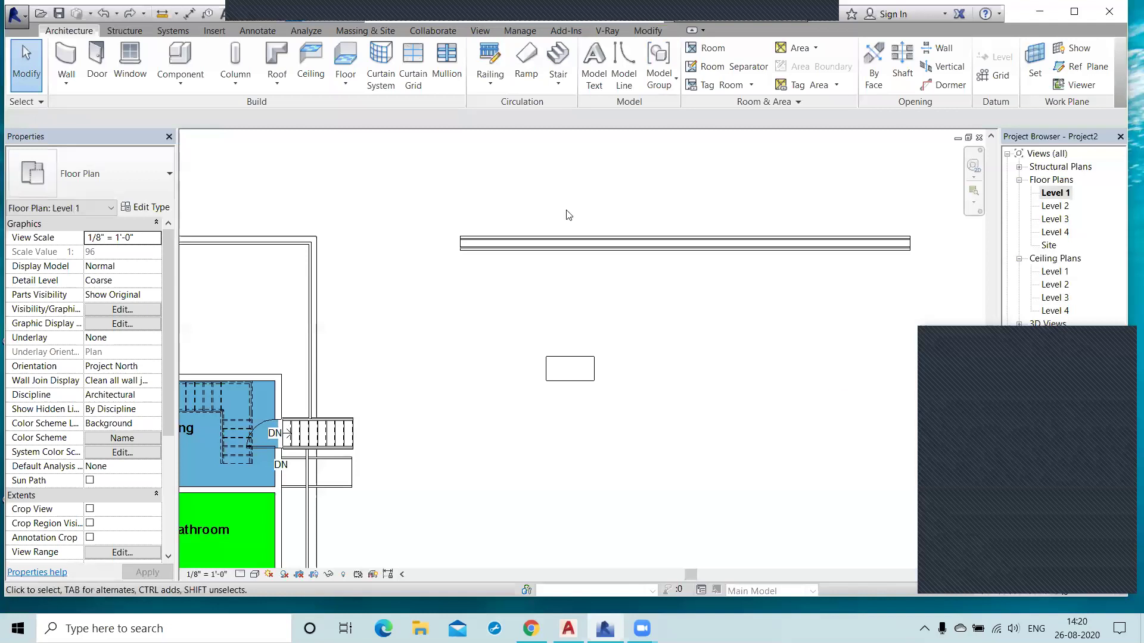
Create a linear array of 4 grouped desks using Move To Last, with the last desk 31' east of the original
{"action": "left_click", "coordinate": [573, 389]}
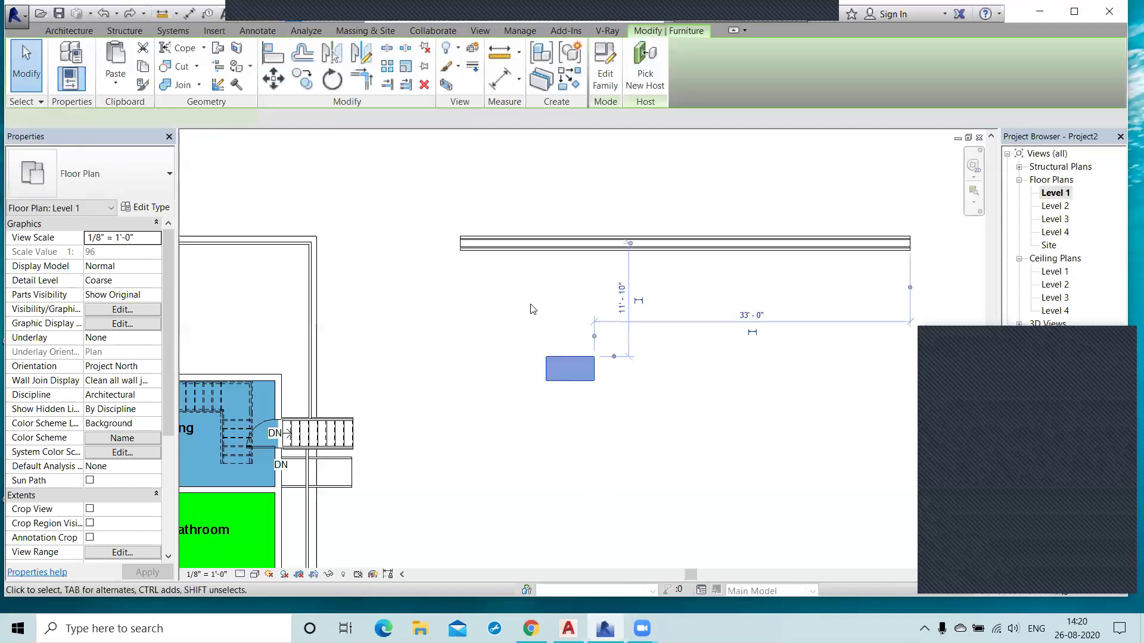
{"action": "left_click", "coordinate": [387, 67]}
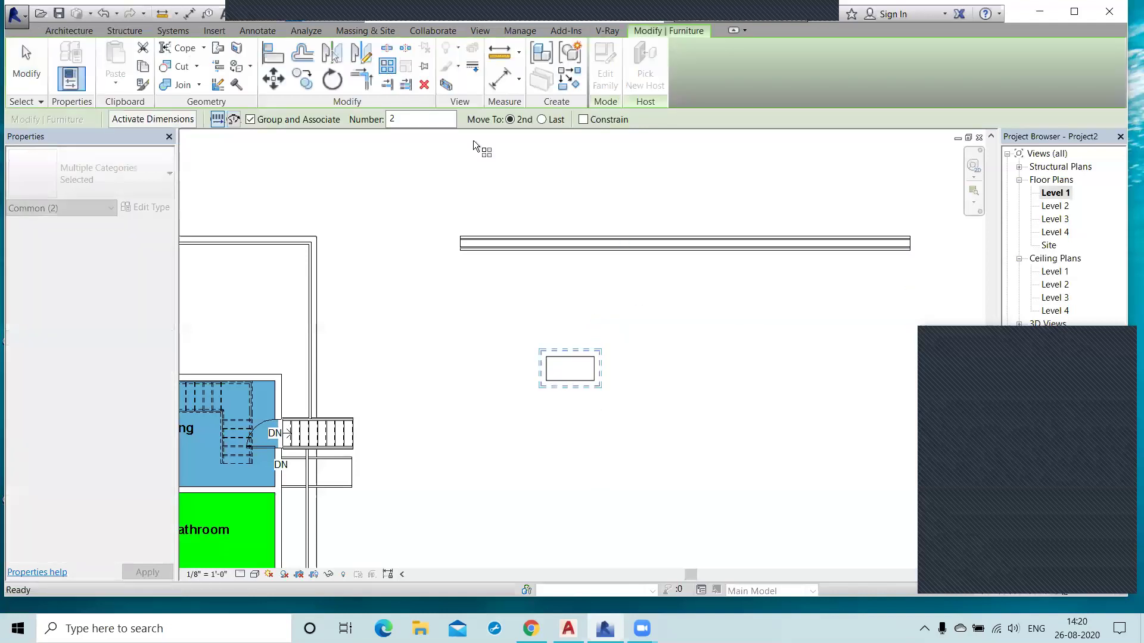
{"action": "left_click", "coordinate": [411, 119]}
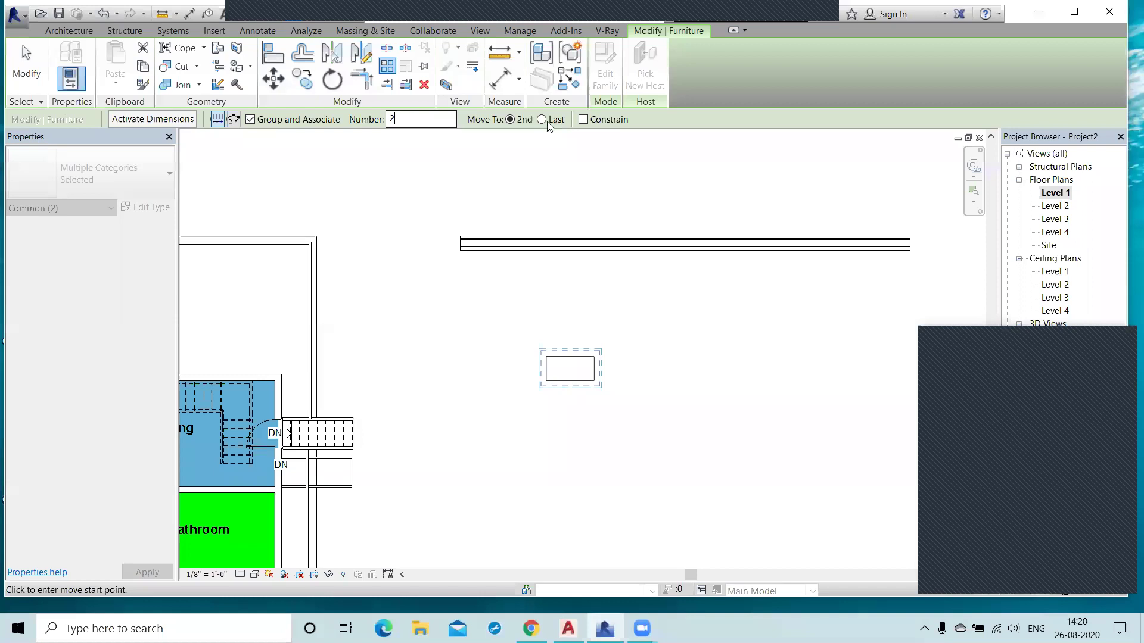
{"action": "left_click", "coordinate": [599, 384]}
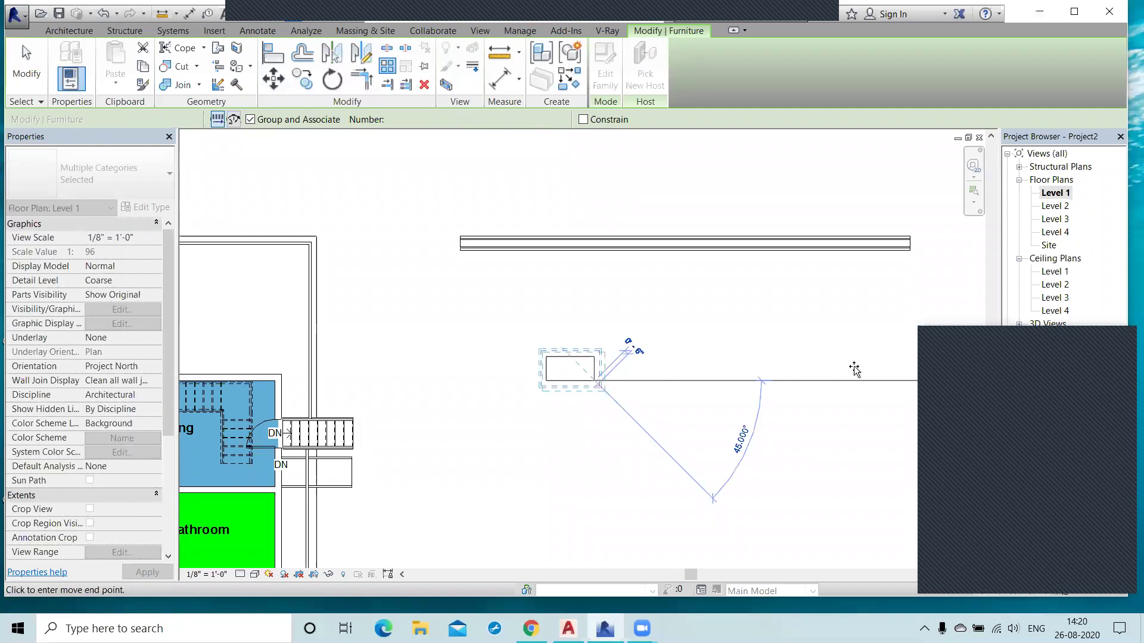
{"action": "middle_click_drag", "start_coordinate": [887, 391], "coordinate": [757, 396]}
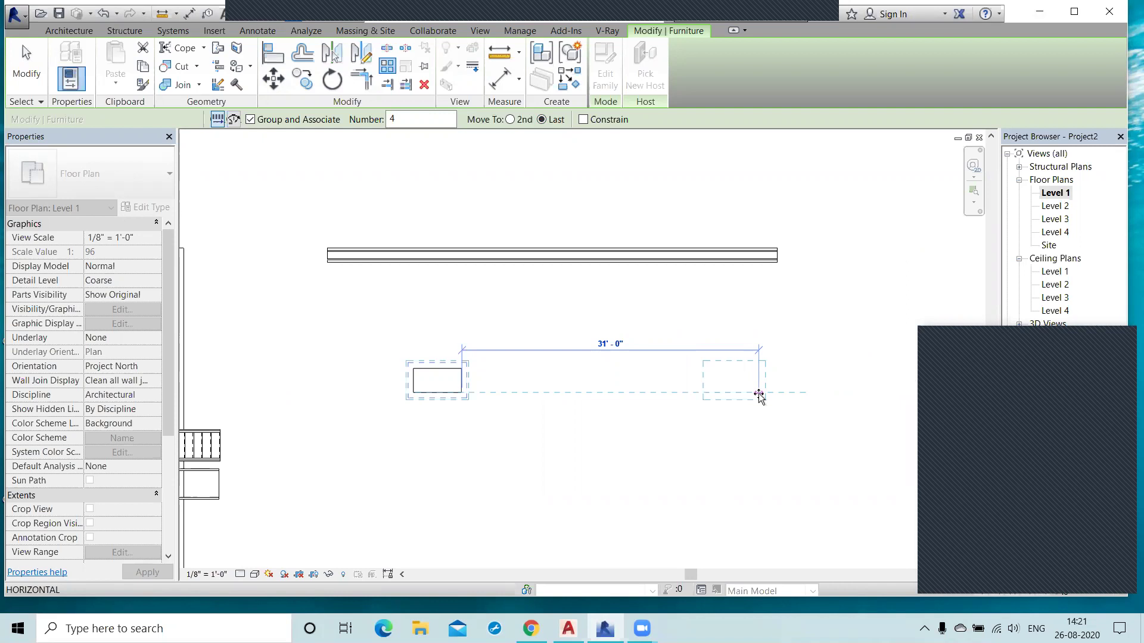
{"action": "left_click", "coordinate": [759, 395]}
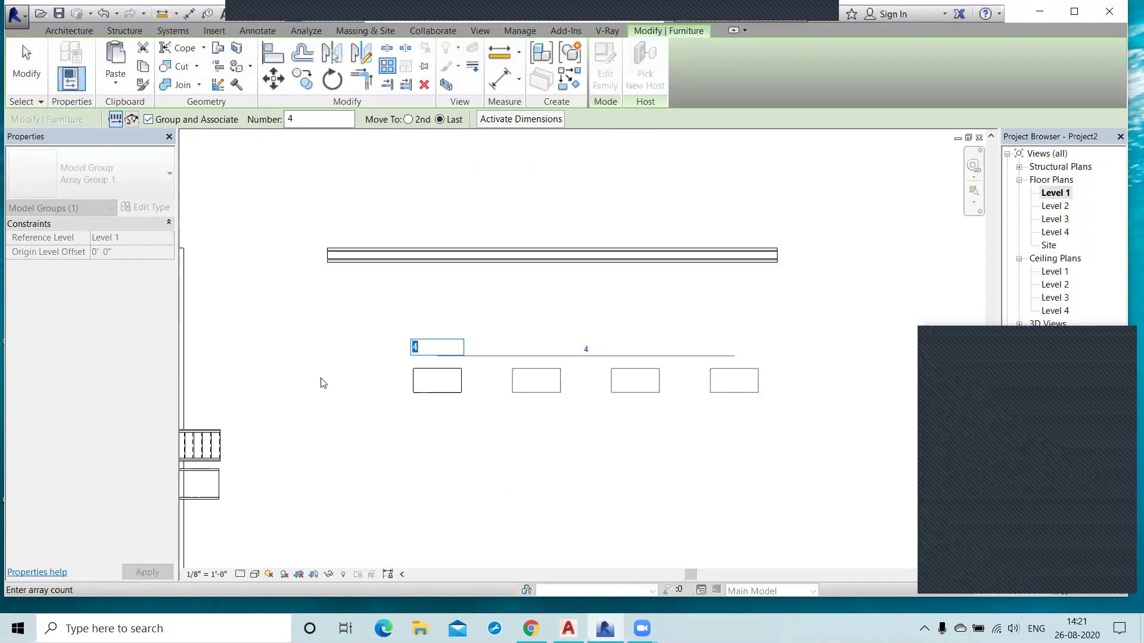
{"action": "key", "text": "Return"}
Set the item count of the linear desk array to 6
{"action": "left_click", "coordinate": [338, 352]}
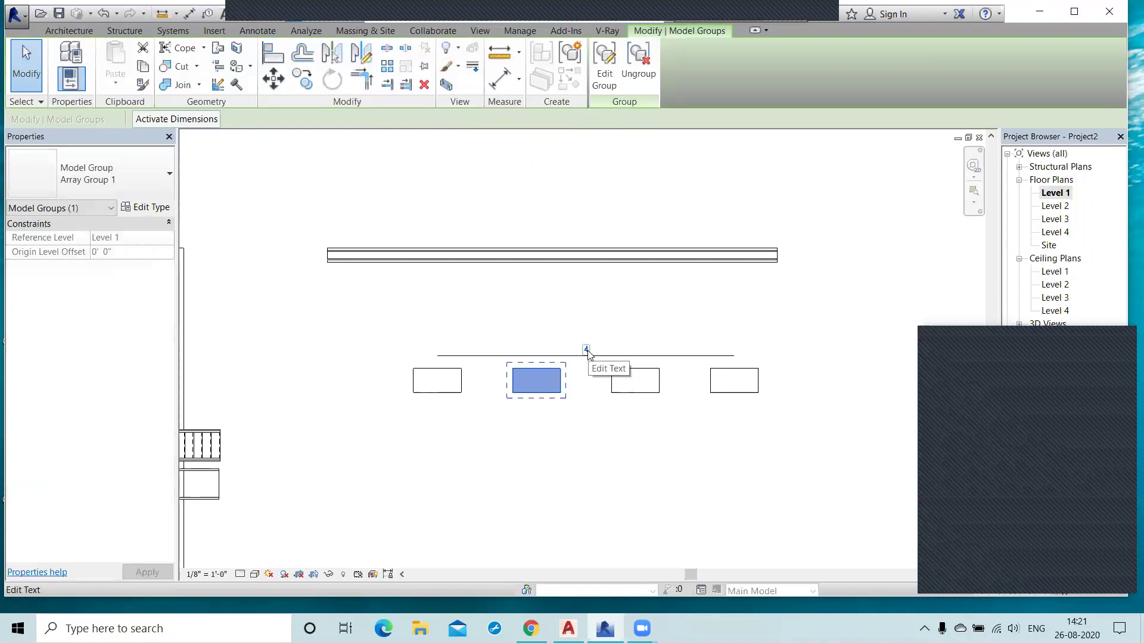
{"action": "left_click", "coordinate": [586, 352]}
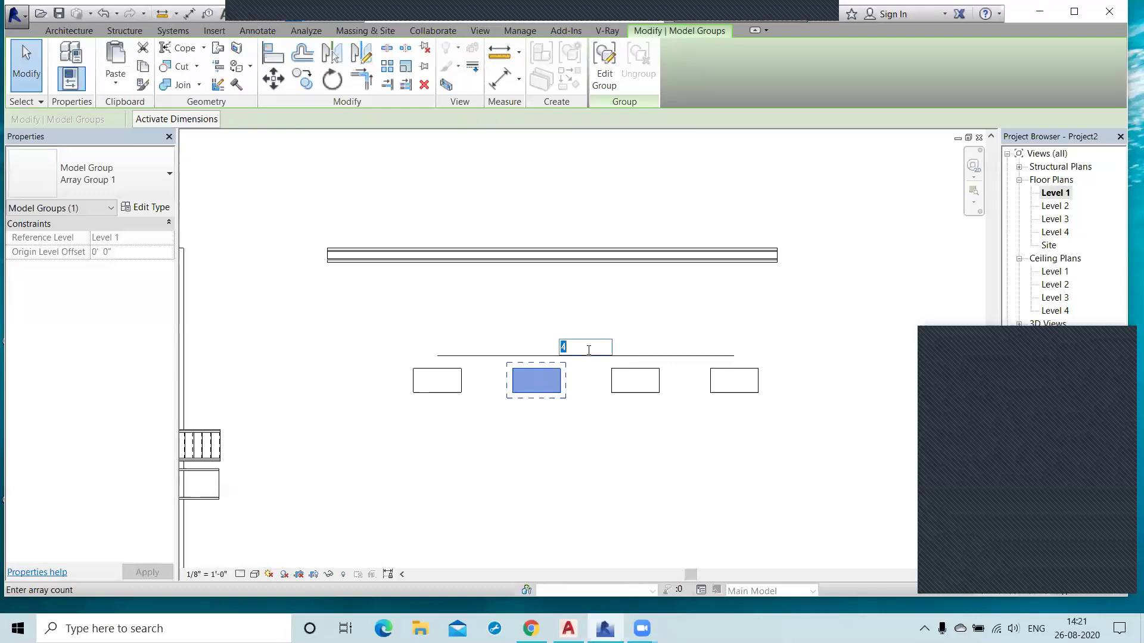
{"action": "type", "text": "6"}
{"action": "key", "text": "Return"}
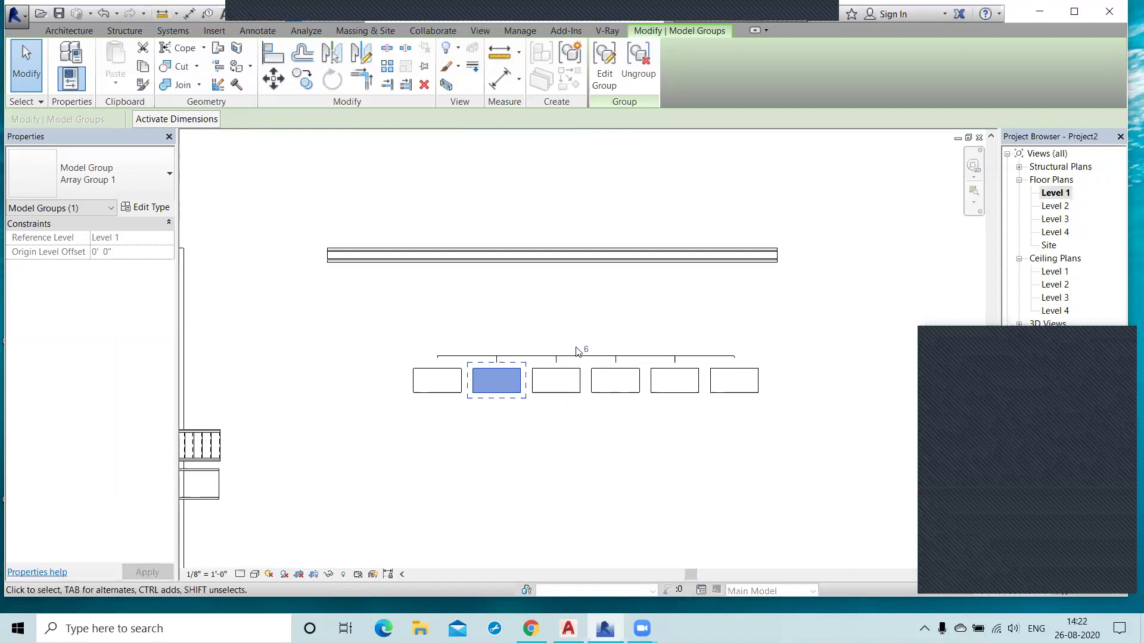
Set the linear desk array's item count to 5 and deselect the array
{"action": "left_click", "coordinate": [585, 350]}
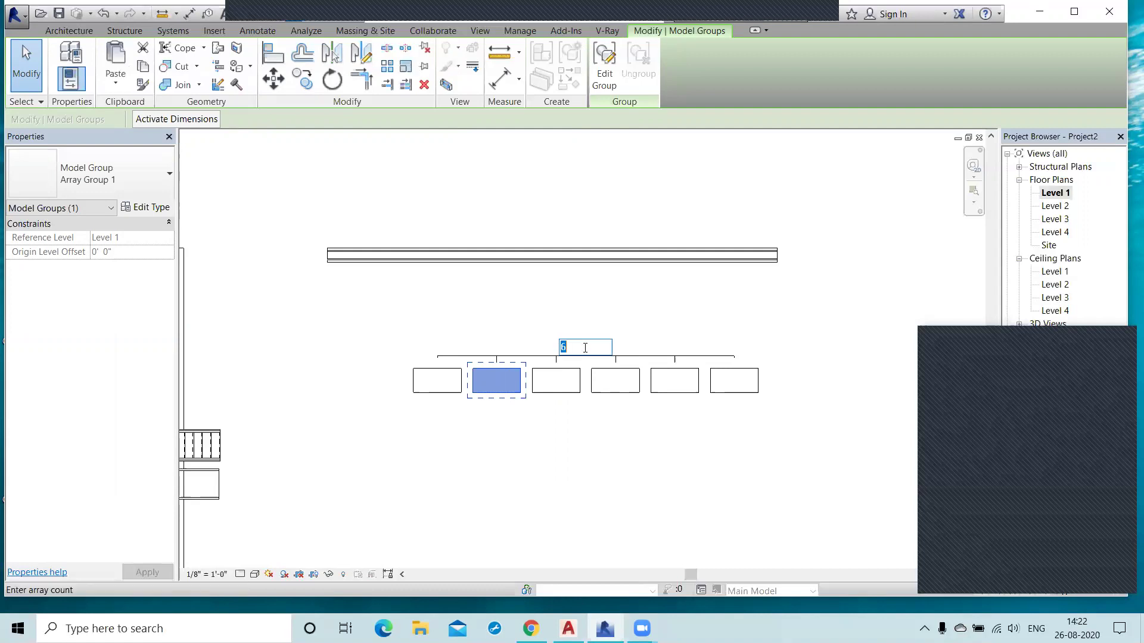
{"action": "type", "text": "5"}
{"action": "key", "text": "Return"}
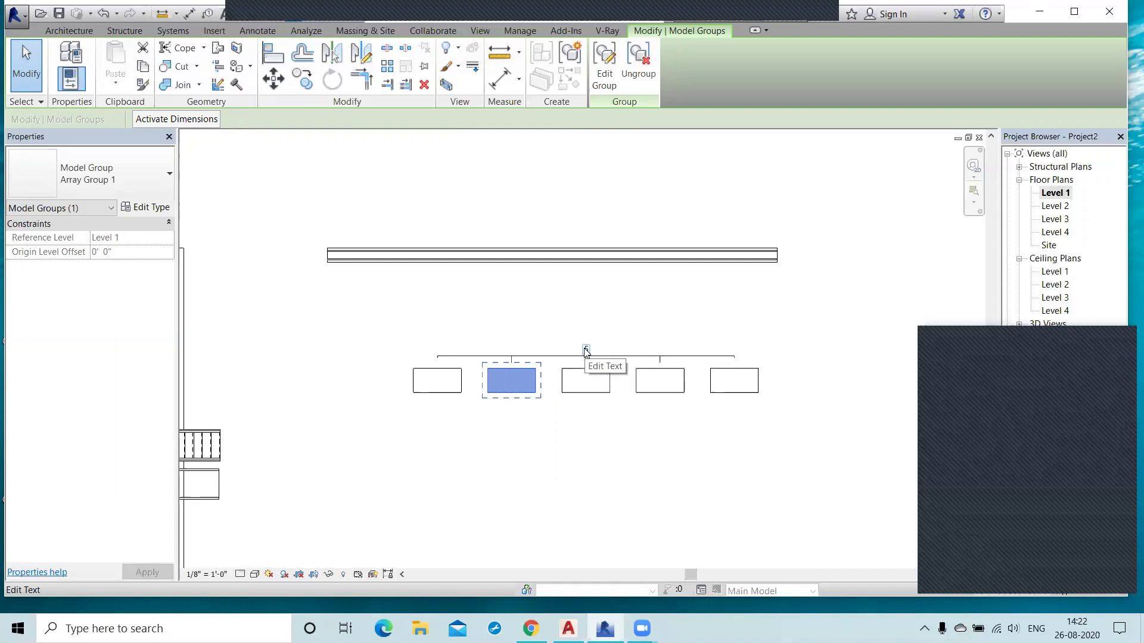
{"action": "key", "text": "Escape"}
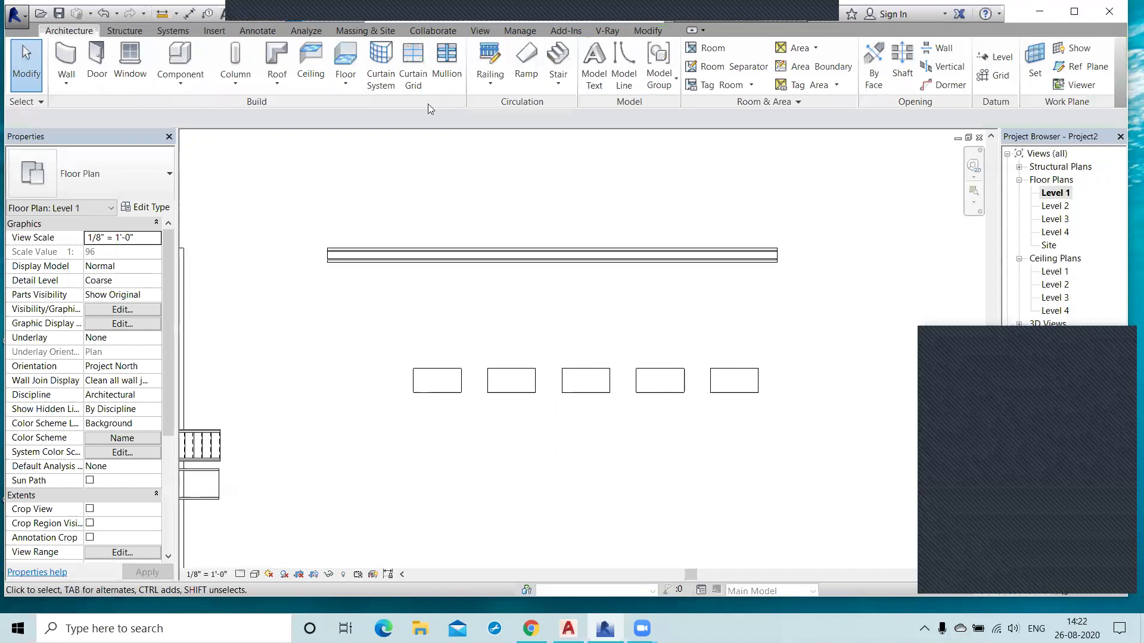
{"action": "left_click", "coordinate": [442, 396]}
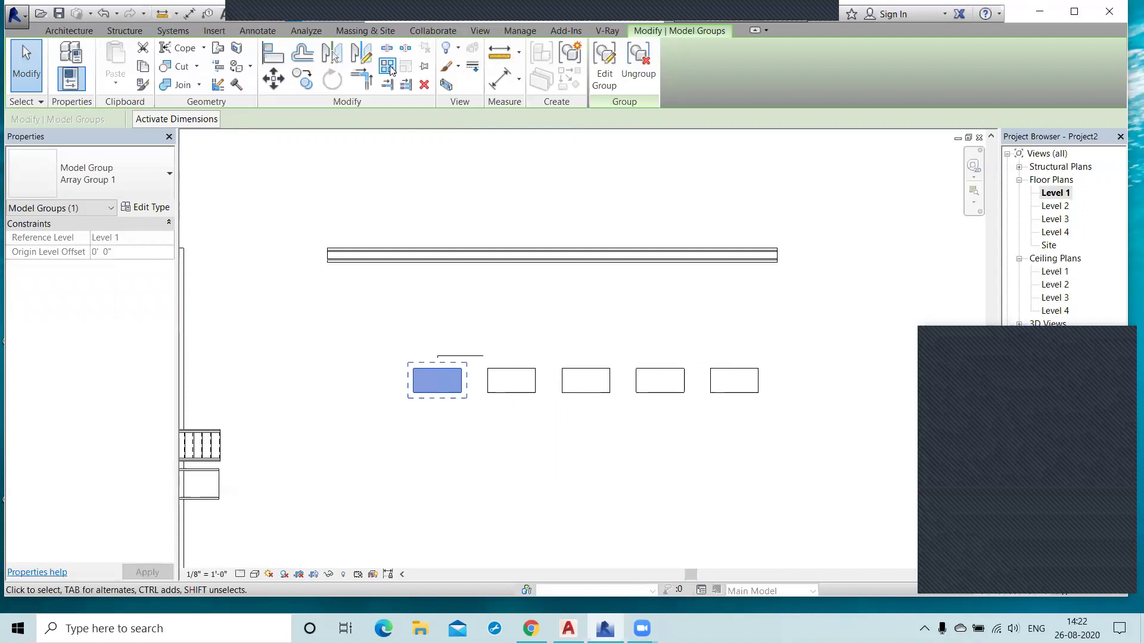
{"action": "left_click", "coordinate": [388, 67]}
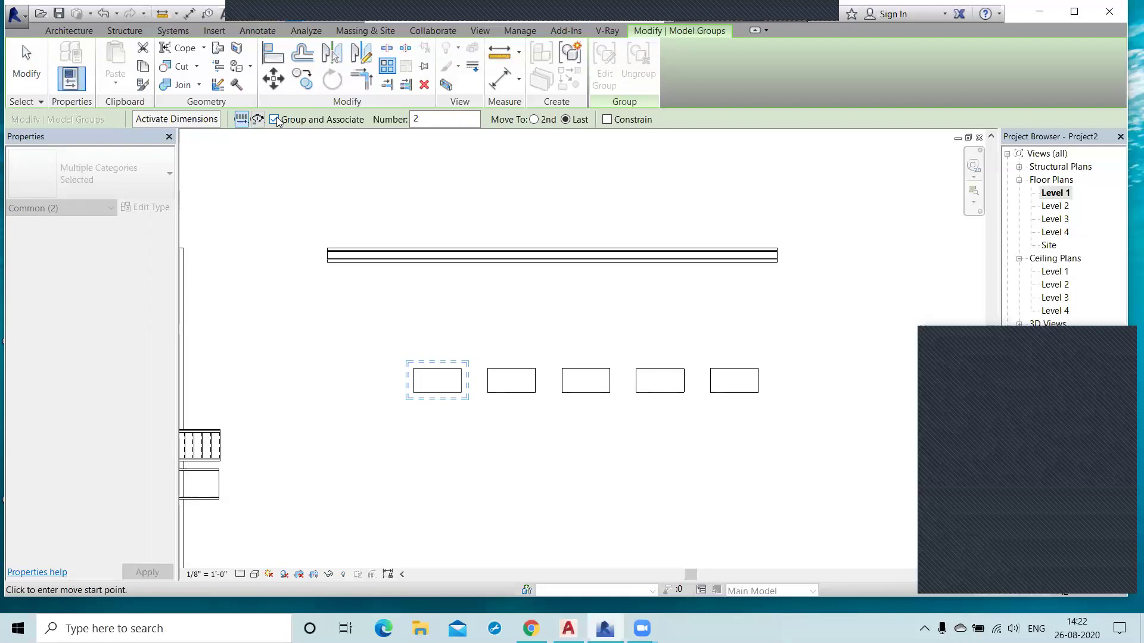
{"action": "left_click", "coordinate": [369, 171]}
{"action": "right_click", "coordinate": [370, 170]}
{"action": "left_click", "coordinate": [398, 180]}
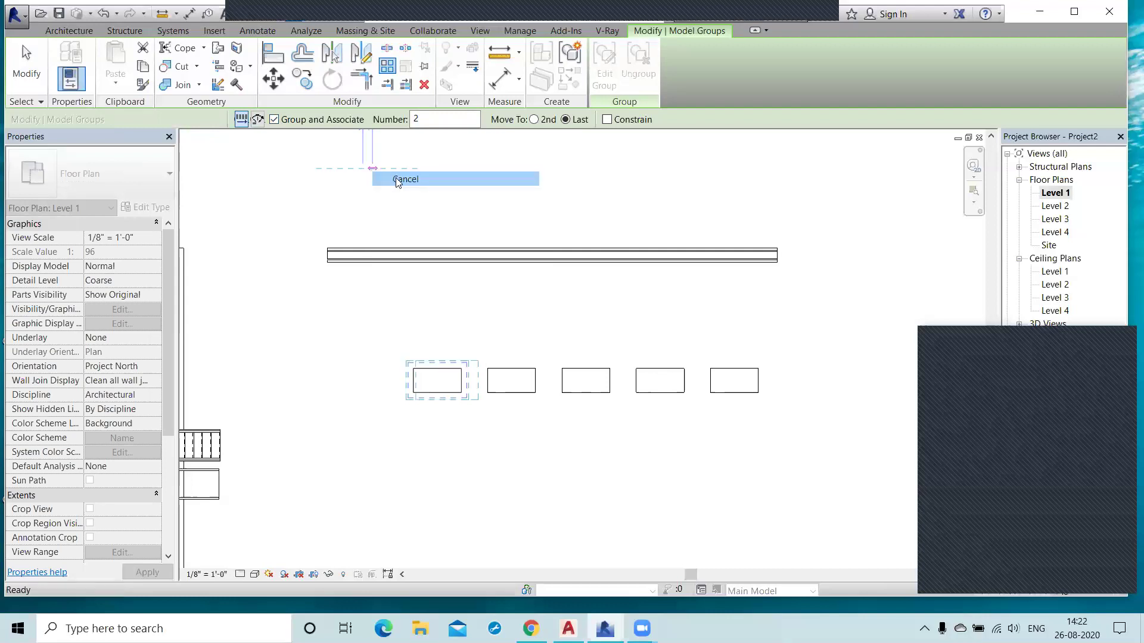
{"action": "right_click", "coordinate": [398, 180]}
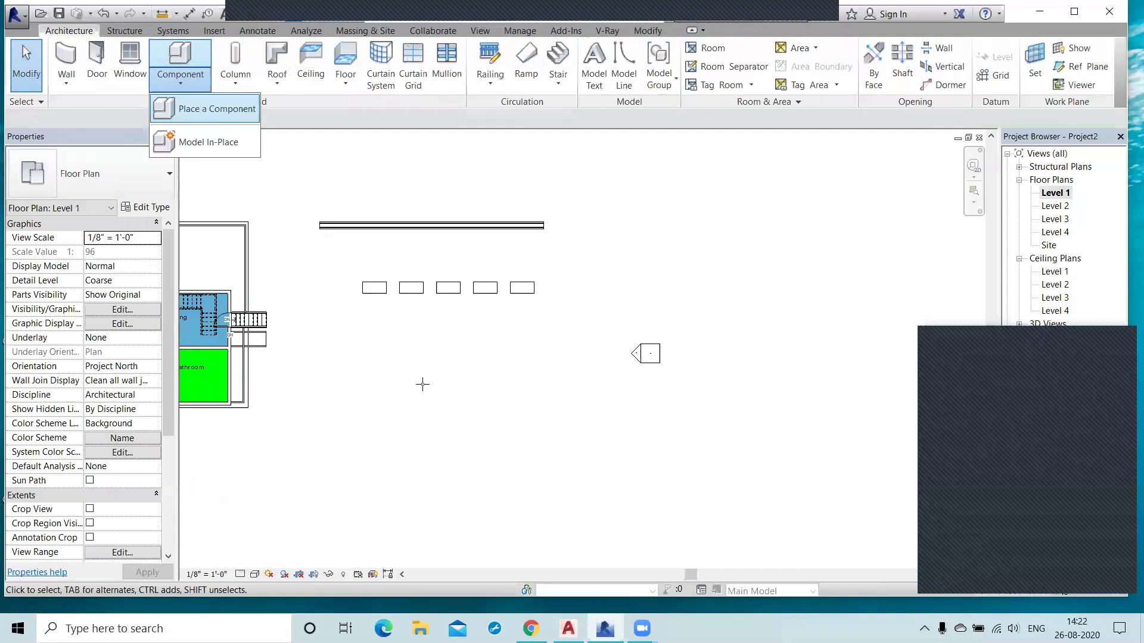
Place another 60" x 30" Desk component south of the desk row, about 30' below the stacked wall
{"action": "key", "text": "Return"}
{"action": "left_click", "coordinate": [379, 382]}
{"action": "right_click", "coordinate": [464, 371]}
{"action": "right_click", "coordinate": [481, 379]}
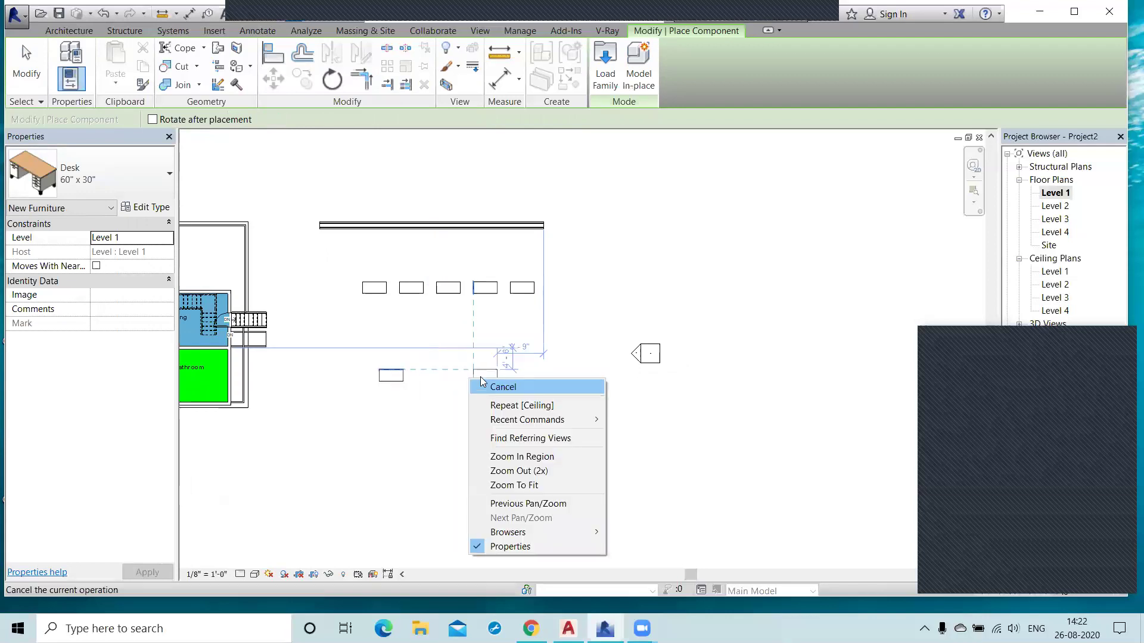
{"action": "left_click", "coordinate": [502, 387]}
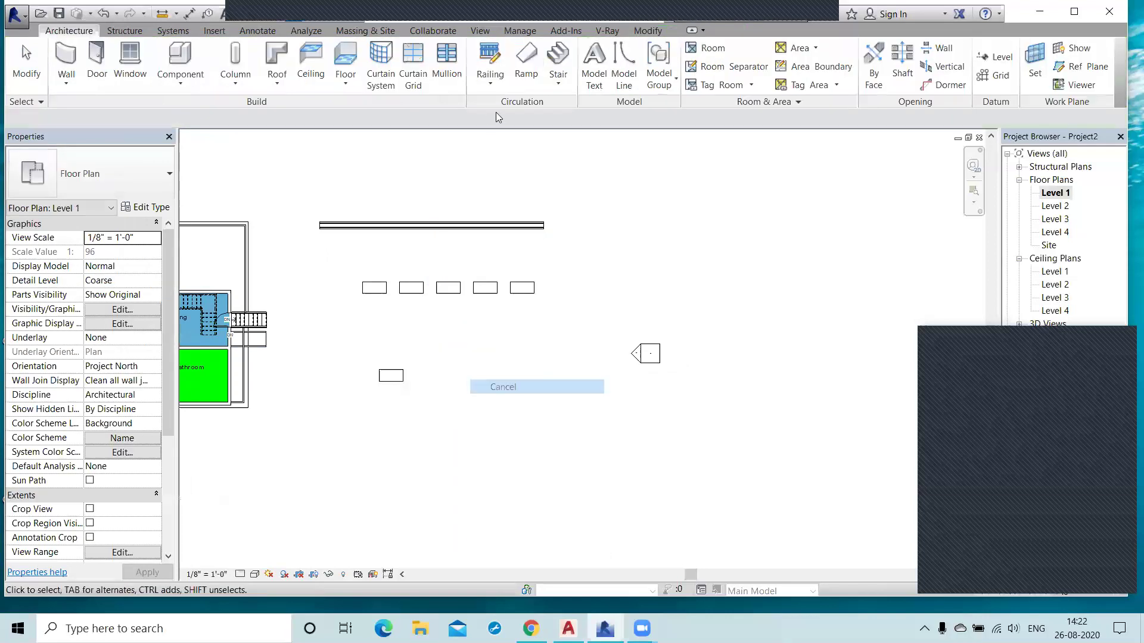
Start a radial array of the new single desk with 5 items
{"action": "left_click", "coordinate": [397, 376]}
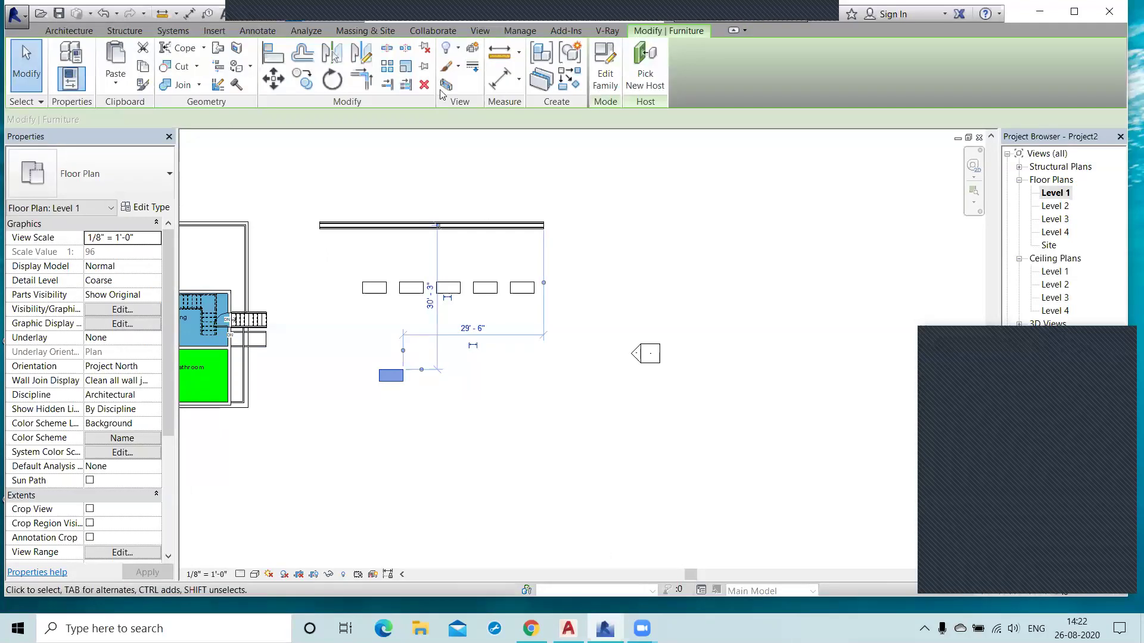
{"action": "left_click", "coordinate": [387, 67]}
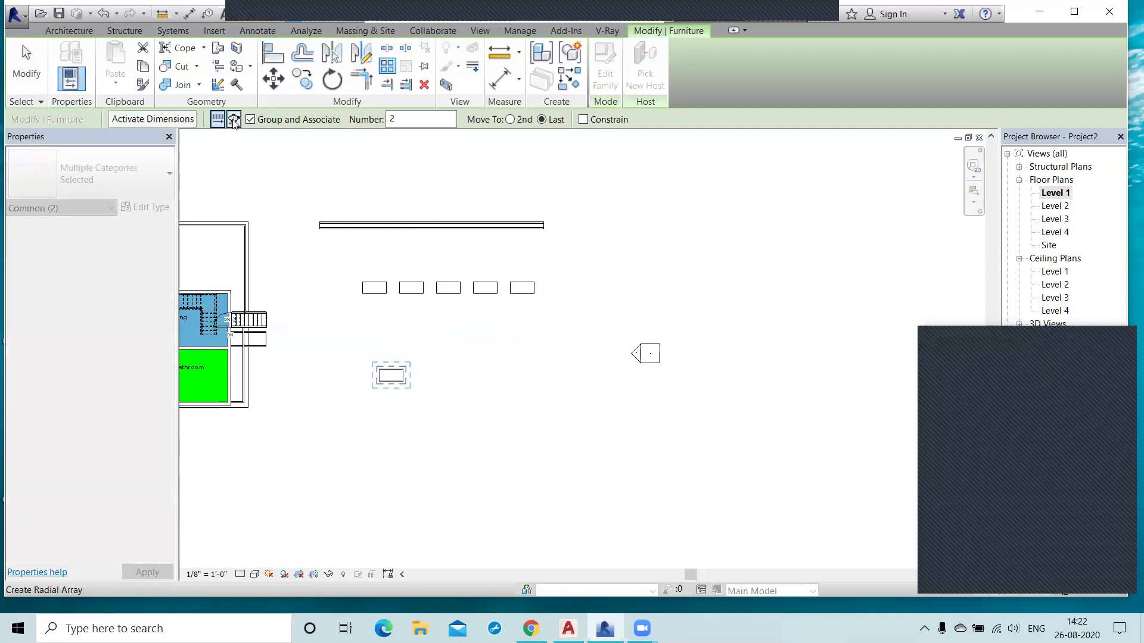
{"action": "left_click", "coordinate": [234, 120]}
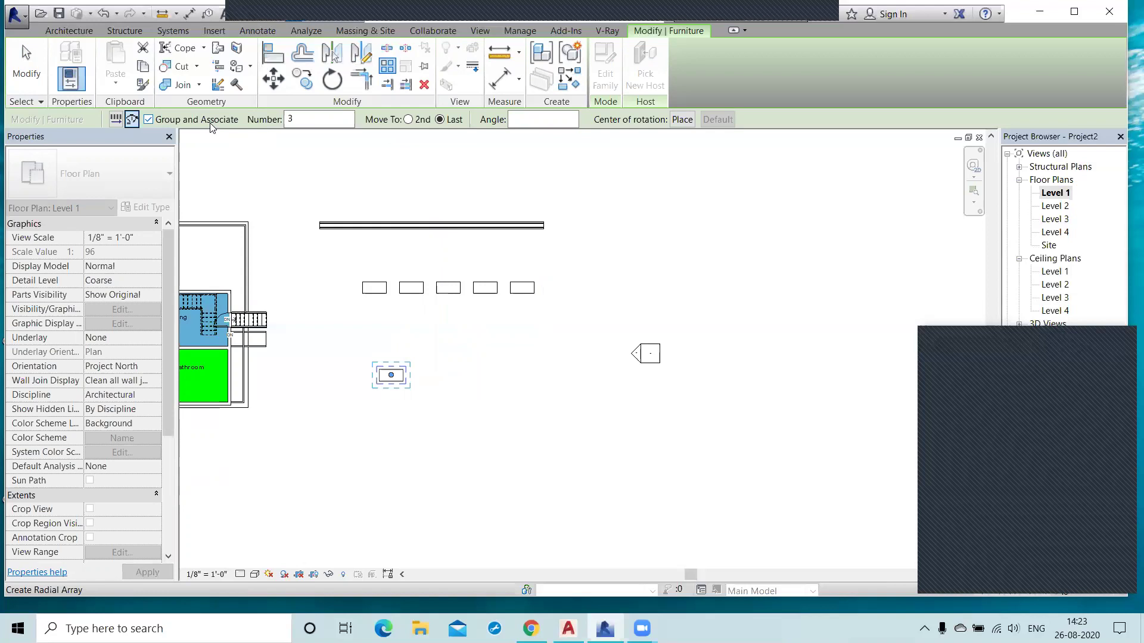
{"action": "left_click", "coordinate": [314, 120]}
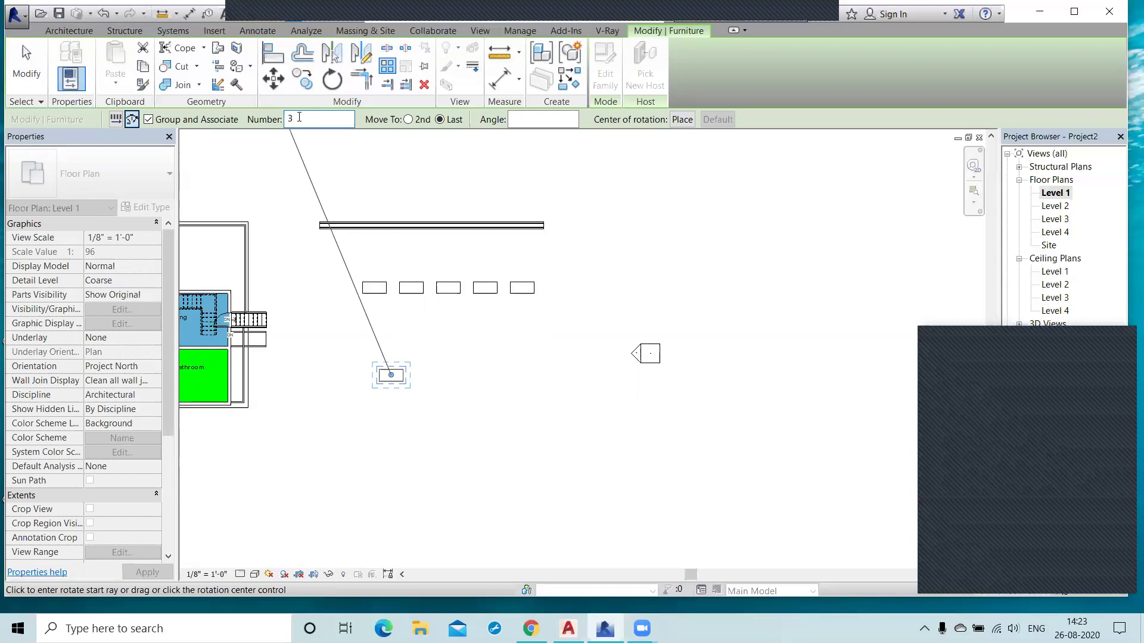
{"action": "key", "text": "BackSpace"}
{"action": "type", "text": "5"}
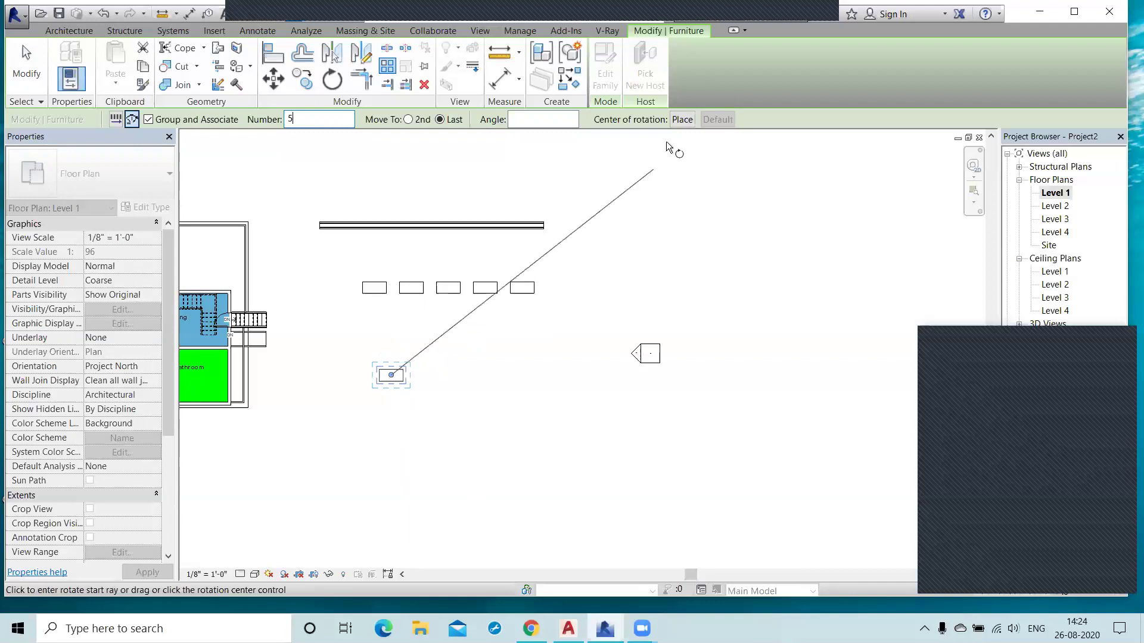
Place the centre of rotation about 21'-8" south of the desk and set the start ray through the desk's middle
{"action": "left_click", "coordinate": [683, 121]}
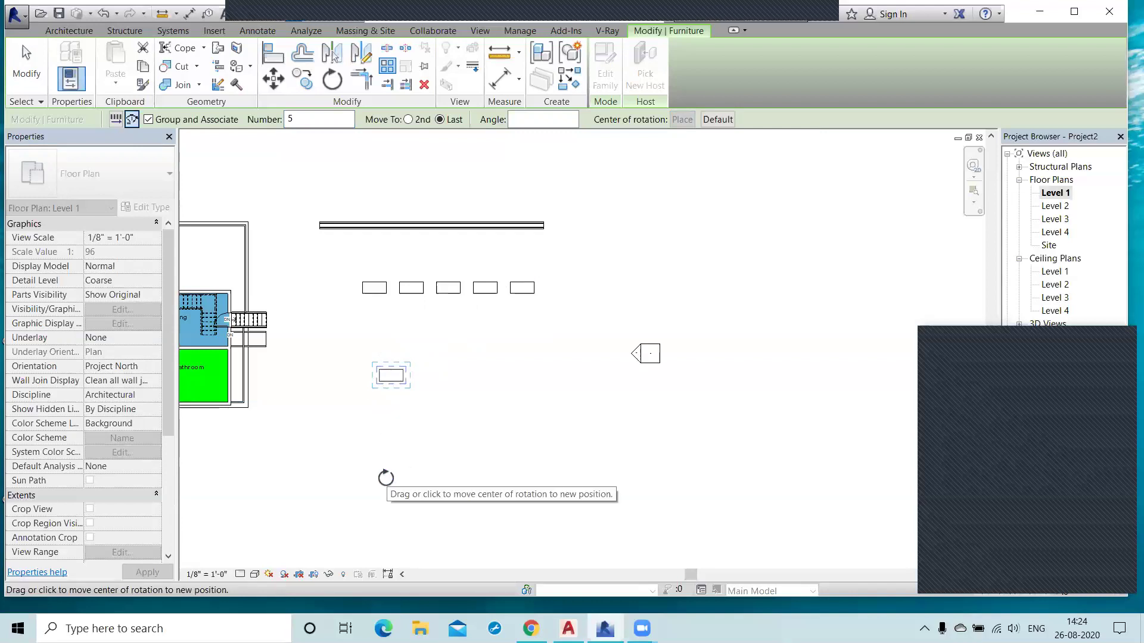
{"action": "left_click", "coordinate": [386, 479]}
{"action": "left_click", "coordinate": [392, 375]}
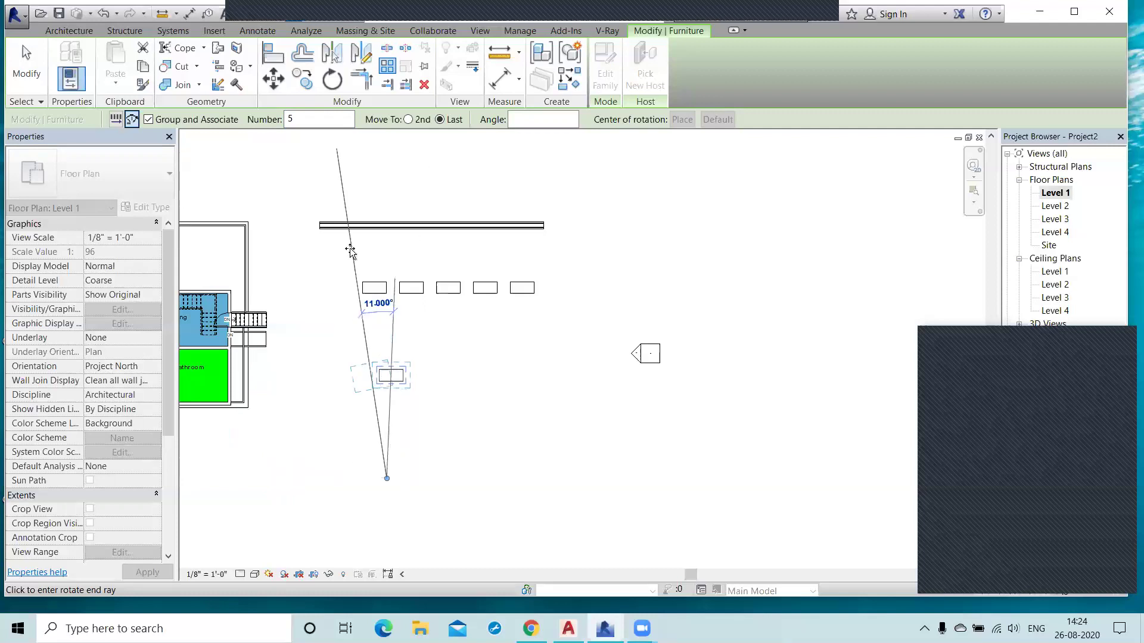
Complete the radial desk array using Move To Last and a rotation angle of 150°
{"action": "left_click", "coordinate": [408, 120]}
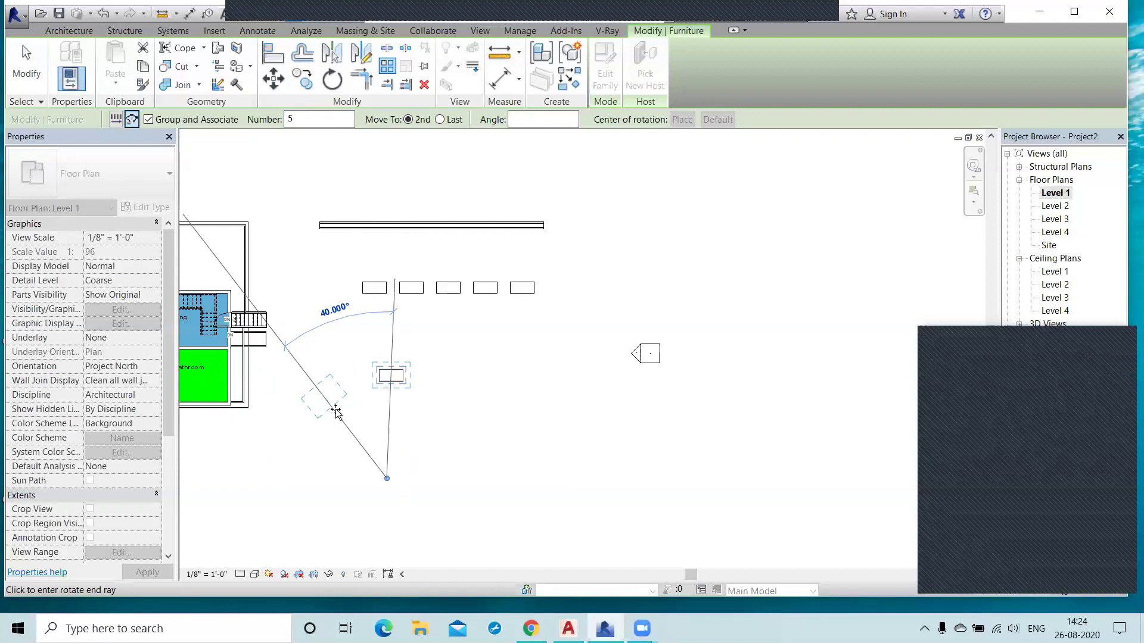
{"action": "left_click", "coordinate": [440, 119]}
{"action": "left_click", "coordinate": [528, 119]}
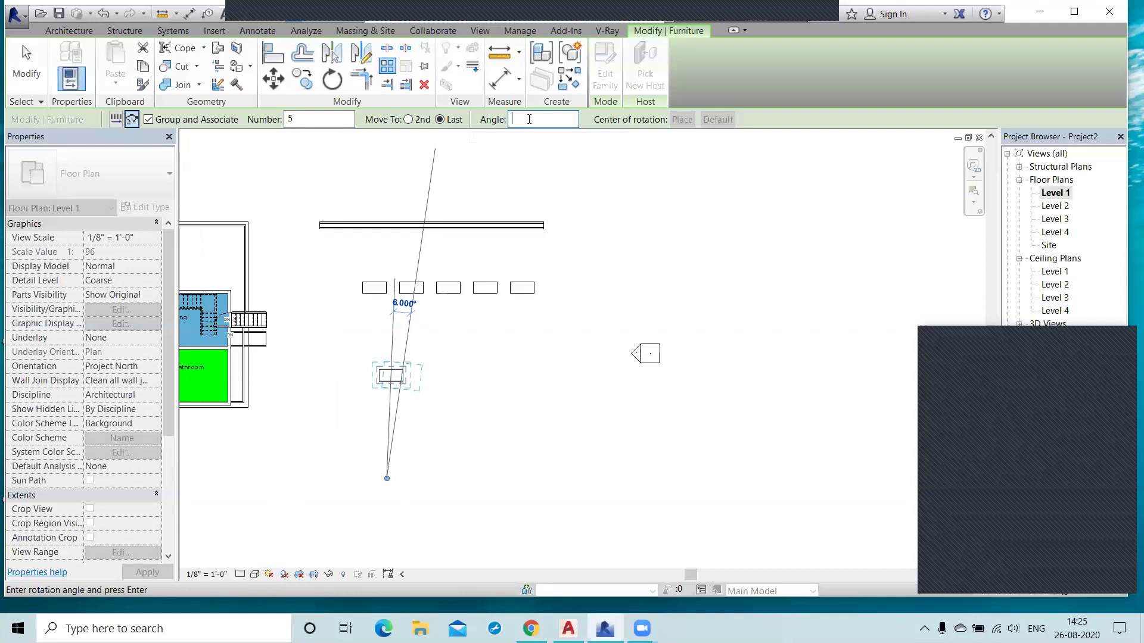
{"action": "type", "text": "150"}
{"action": "key", "text": "Return"}
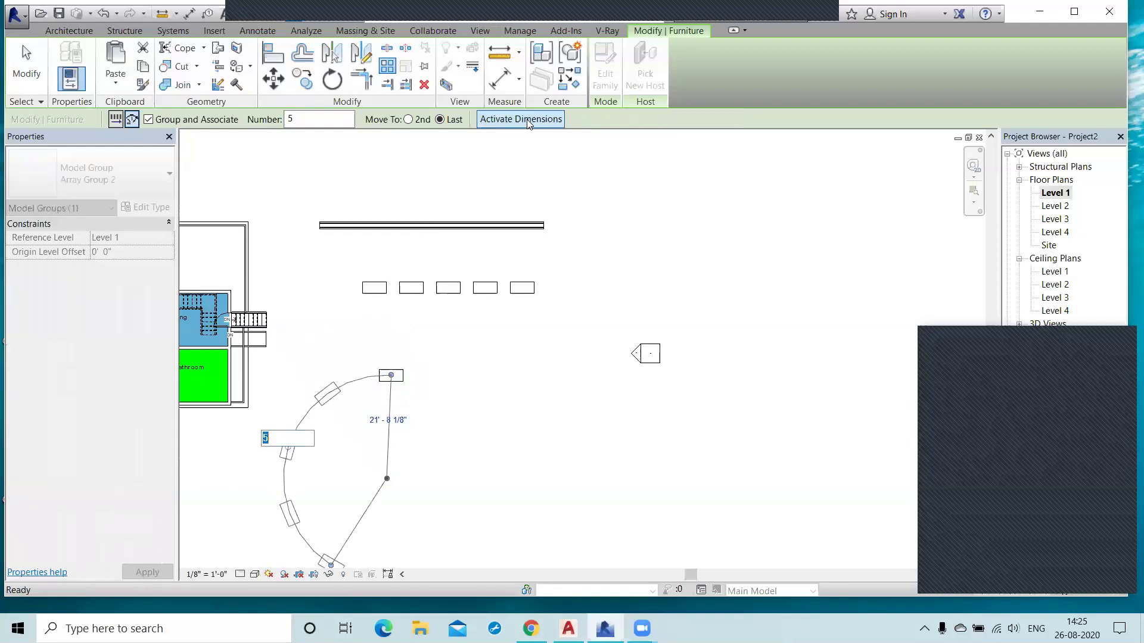
Set the item count of the radial desk array to 6
{"action": "scroll", "coordinate": [401, 384], "scroll_direction": "down", "scroll_amount": 2}
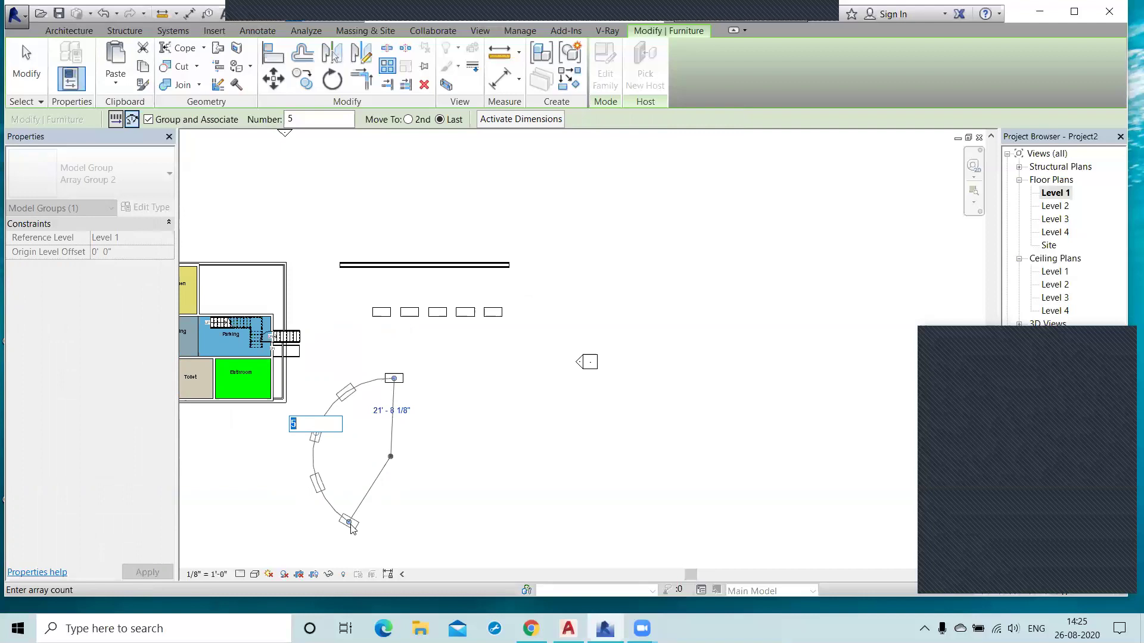
{"action": "left_click", "coordinate": [301, 423]}
{"action": "key", "text": "BackSpace"}
{"action": "type", "text": "6"}
{"action": "key", "text": "Return"}
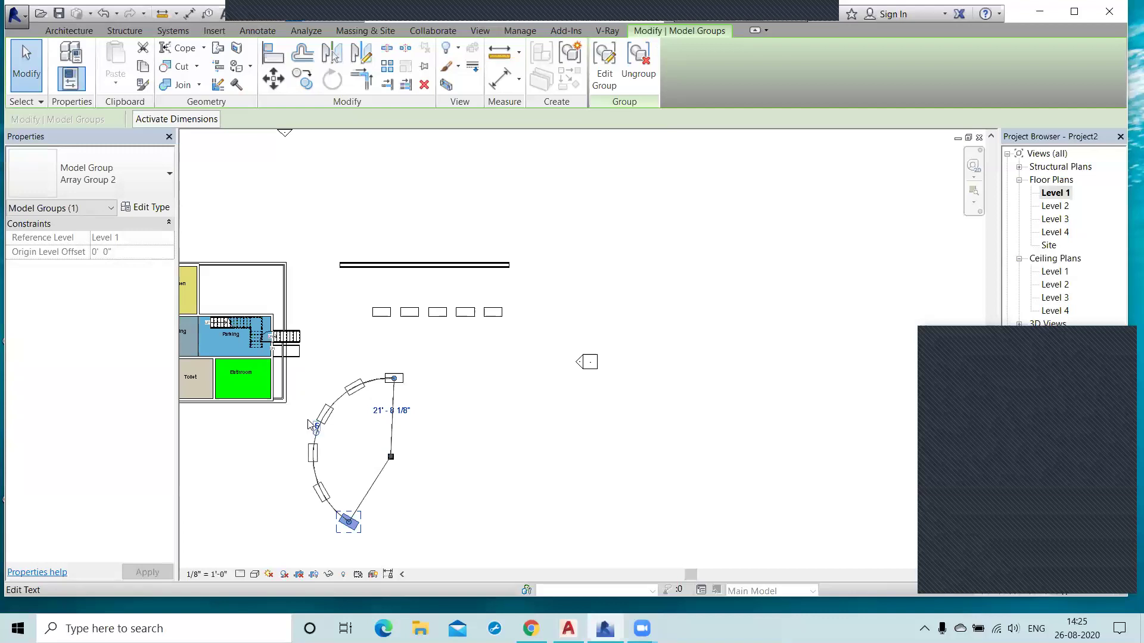
Ungroup the last desk at the south end of the radial array and check that it selects separately from the others
{"action": "left_click", "coordinate": [642, 71]}
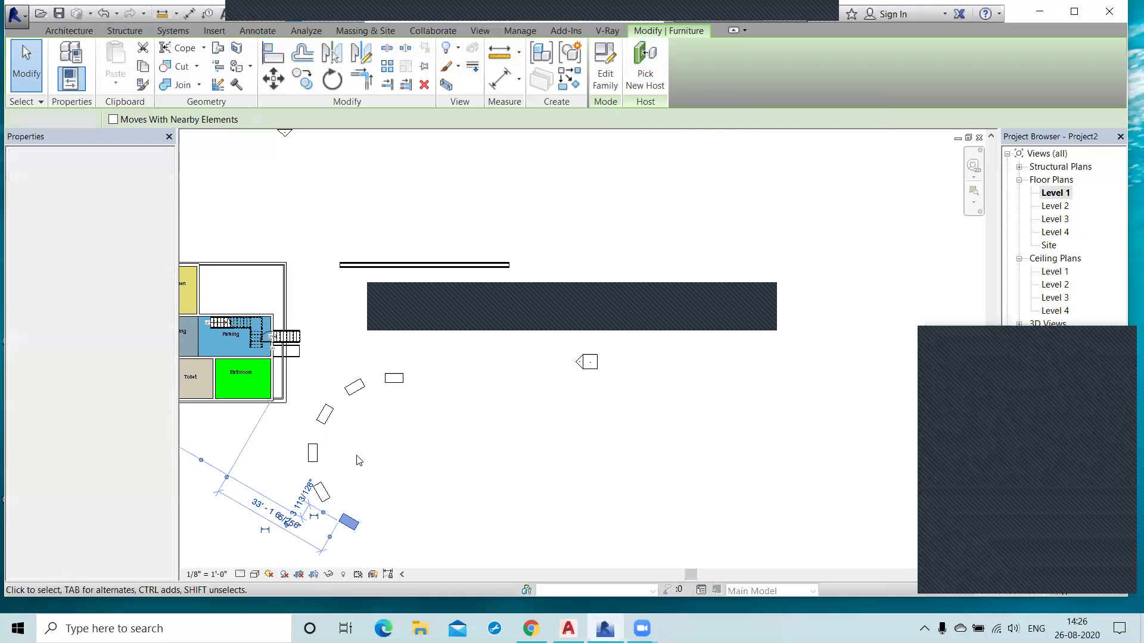
{"action": "left_click", "coordinate": [322, 457]}
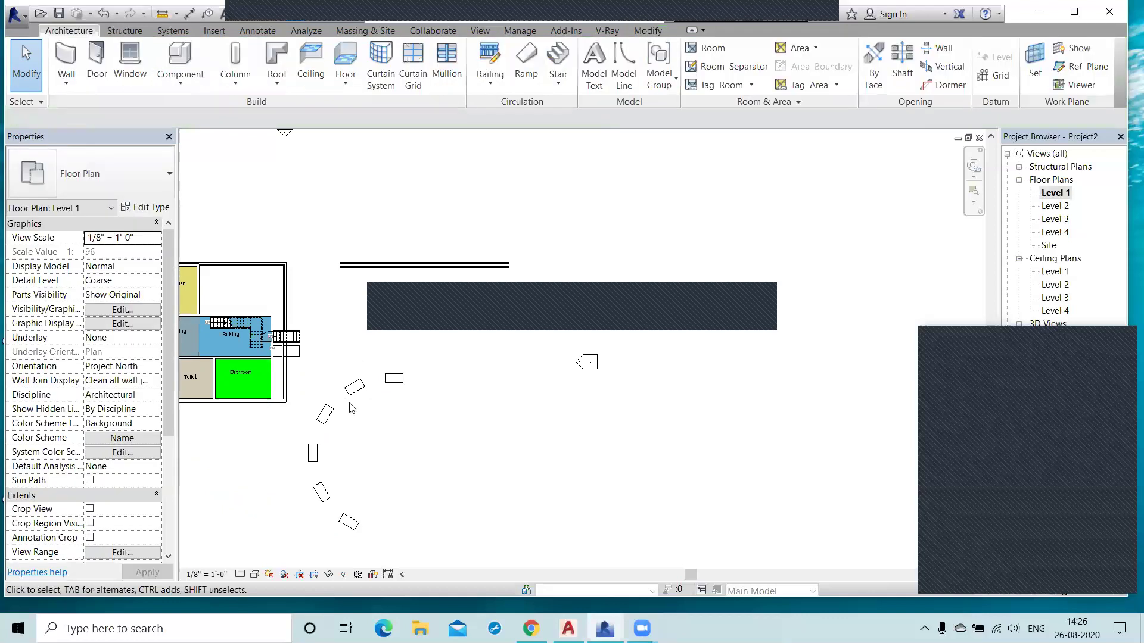
{"action": "left_click", "coordinate": [394, 379]}
{"action": "left_click", "coordinate": [322, 492]}
{"action": "left_click", "coordinate": [355, 531]}
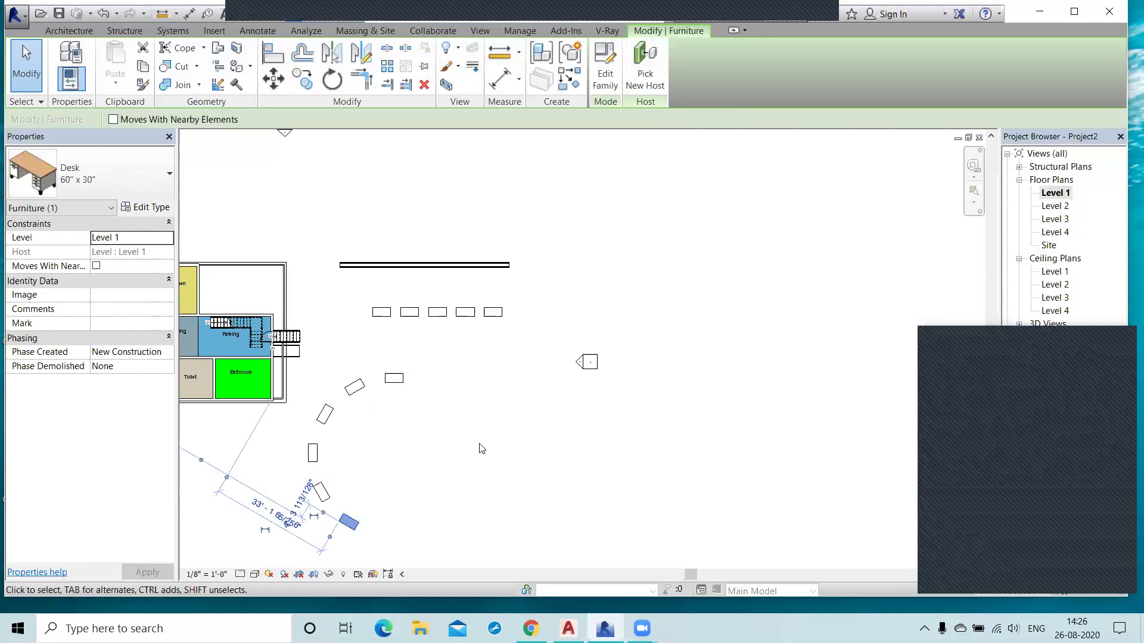
{"action": "left_click", "coordinate": [473, 448]}
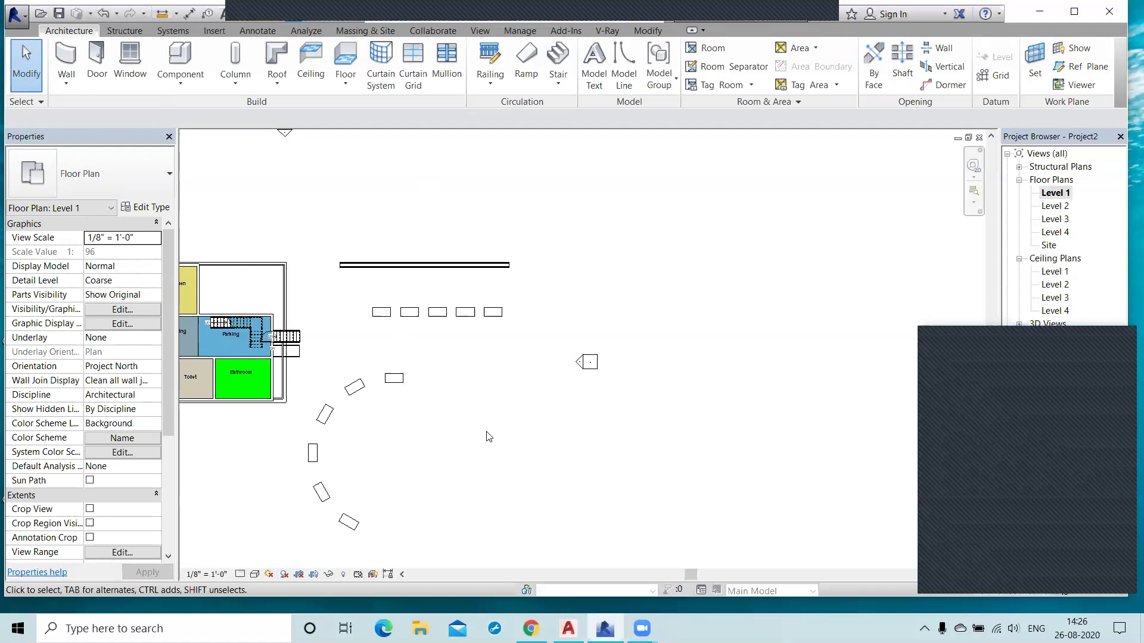
{"action": "left_click", "coordinate": [394, 378]}
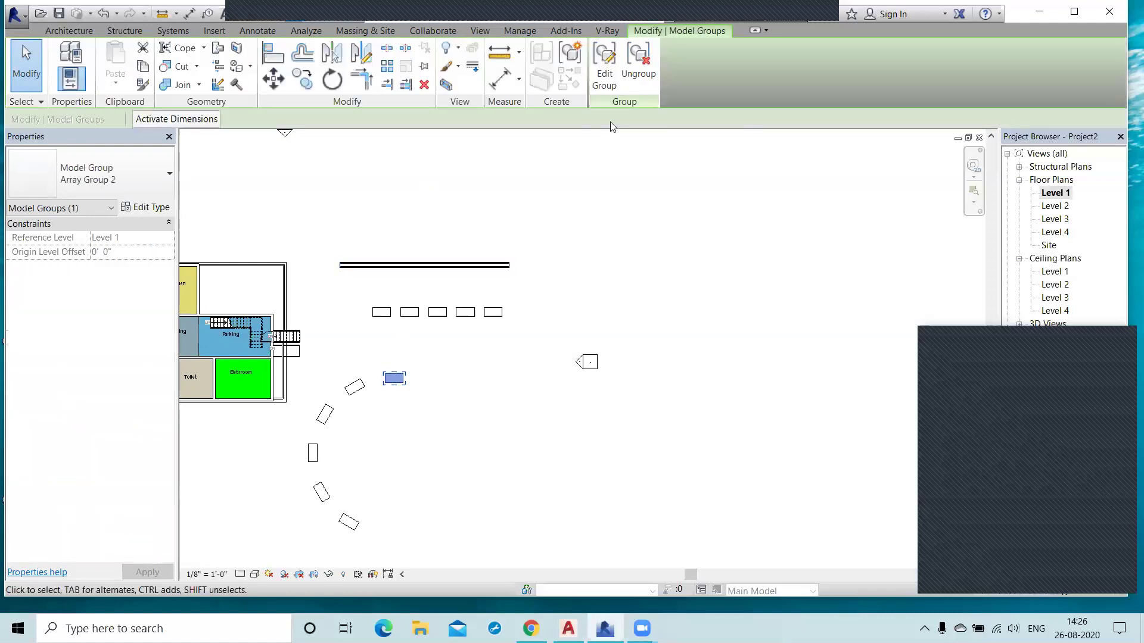
{"action": "left_click_drag", "start_coordinate": [321, 347], "coordinate": [395, 533]}
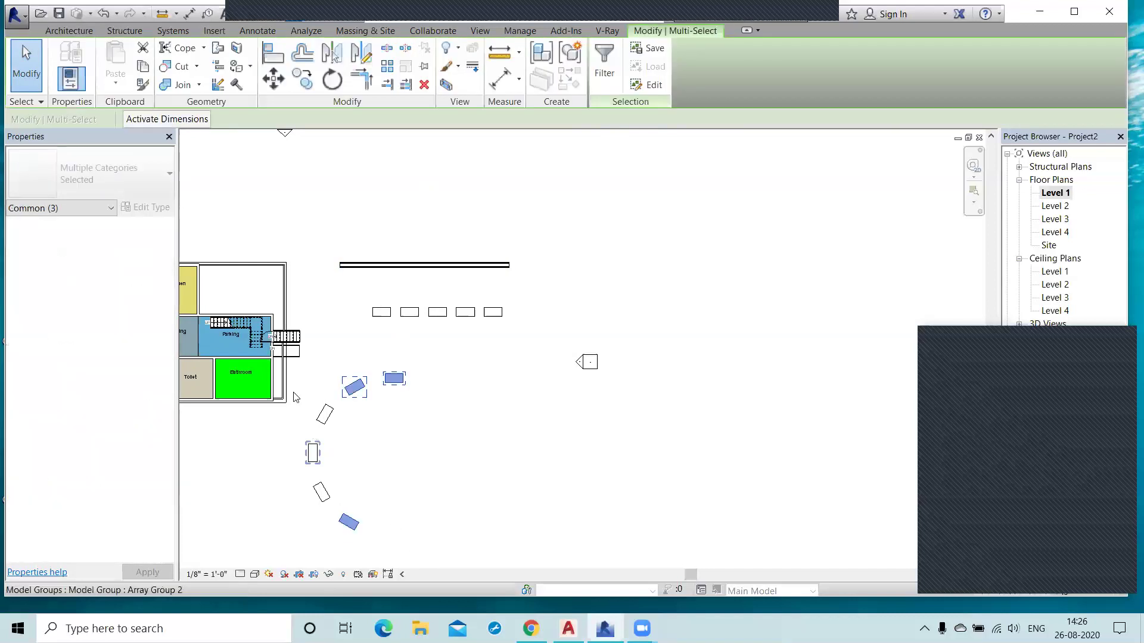
{"action": "left_click_drag", "start_coordinate": [291, 392], "coordinate": [348, 473]}
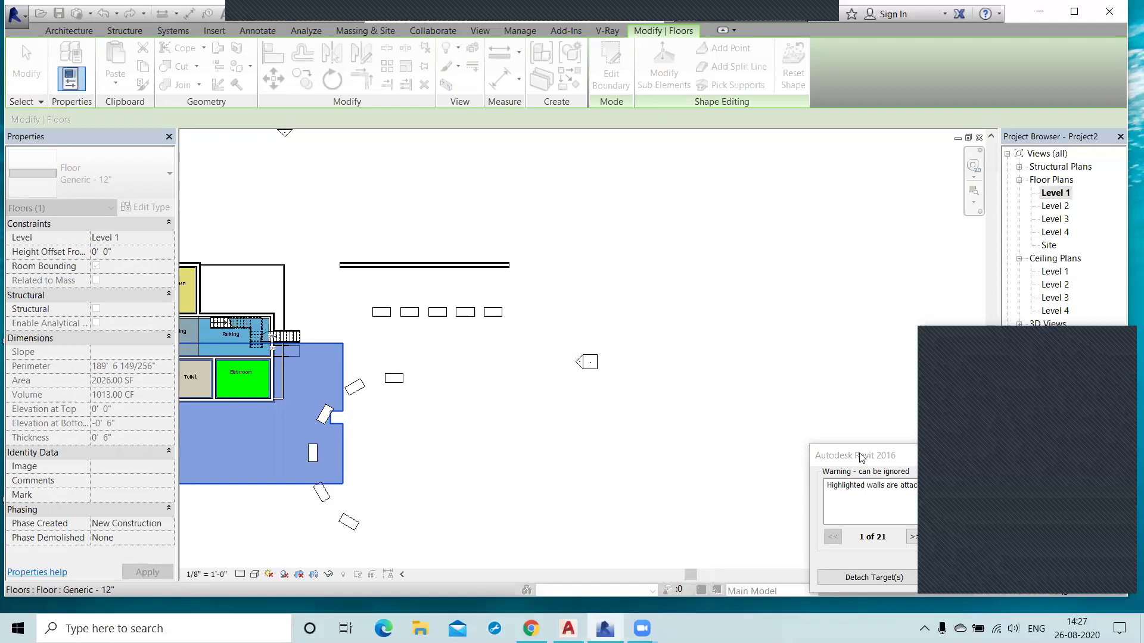
{"action": "left_click", "coordinate": [828, 463]}
{"action": "left_click", "coordinate": [845, 589]}
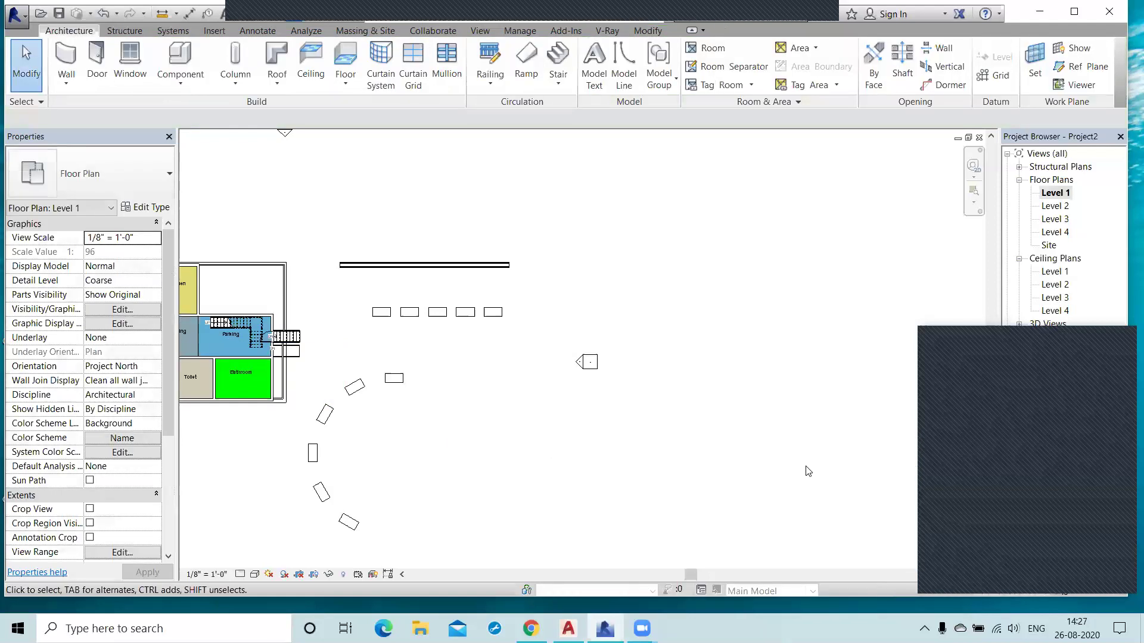
Combine all six desks of the curved row into a model group named Group 1
{"action": "scroll", "coordinate": [333, 437], "scroll_direction": "up", "scroll_amount": 1}
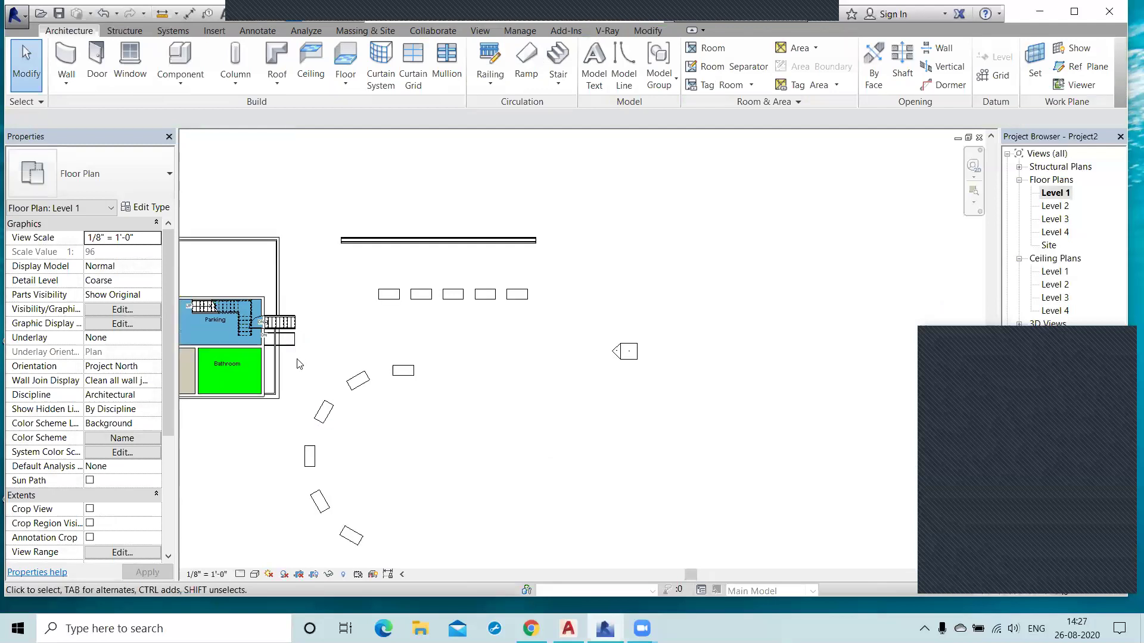
{"action": "left_click_drag", "start_coordinate": [292, 357], "coordinate": [454, 543]}
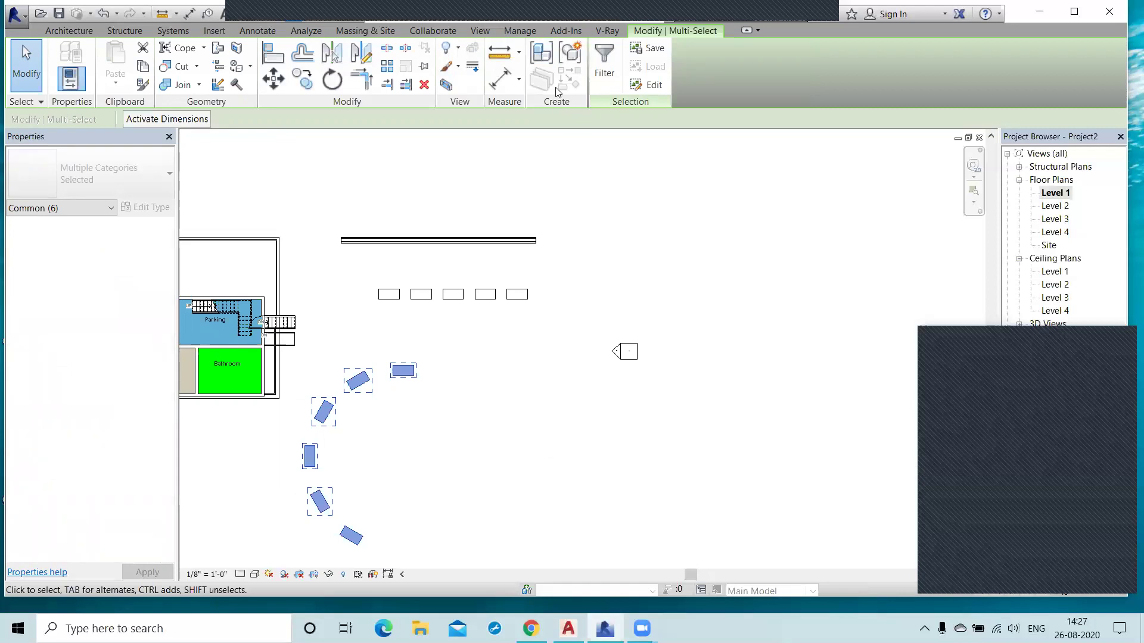
{"action": "left_click", "coordinate": [571, 53]}
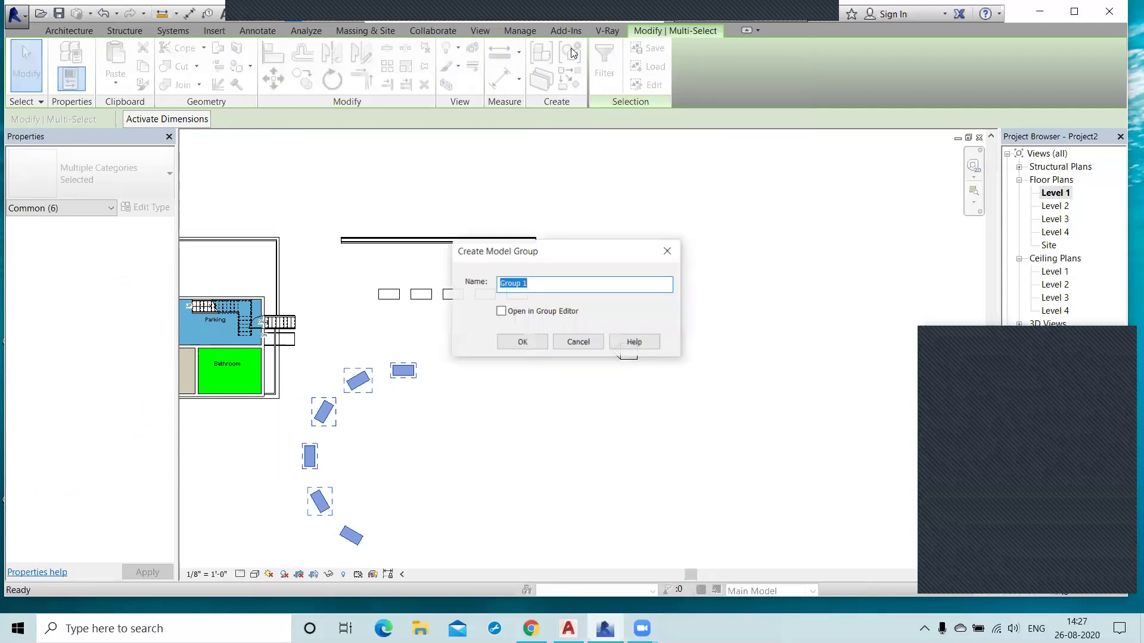
{"action": "left_click", "coordinate": [522, 342]}
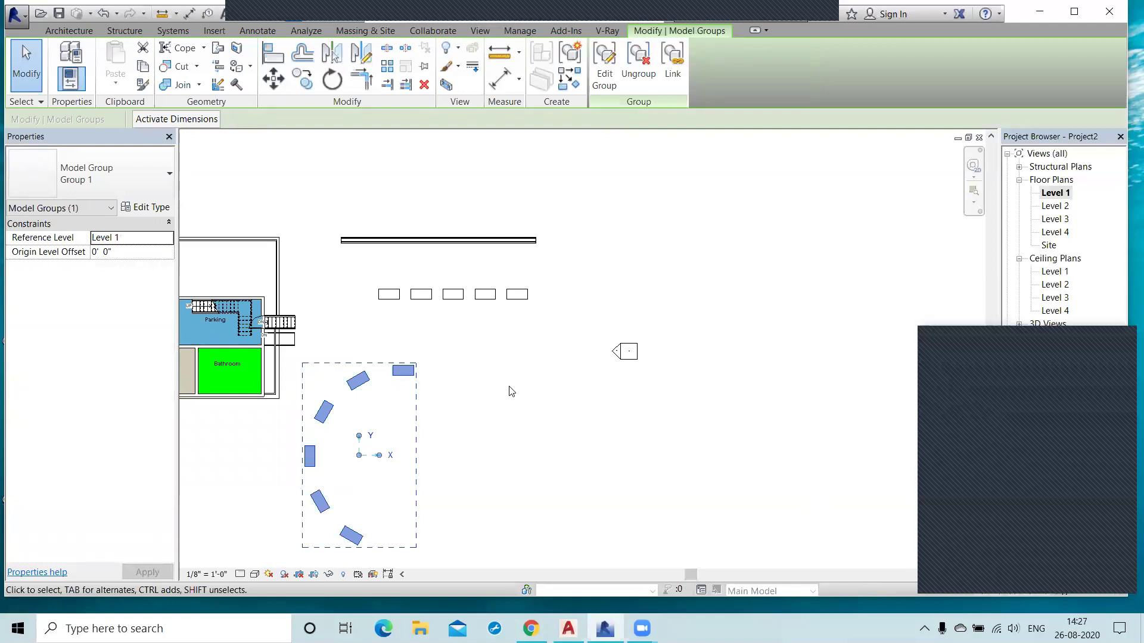
Edit Group 1 to remove the northernmost desk of the curved row, and check the group's extent
{"action": "left_click", "coordinate": [600, 83]}
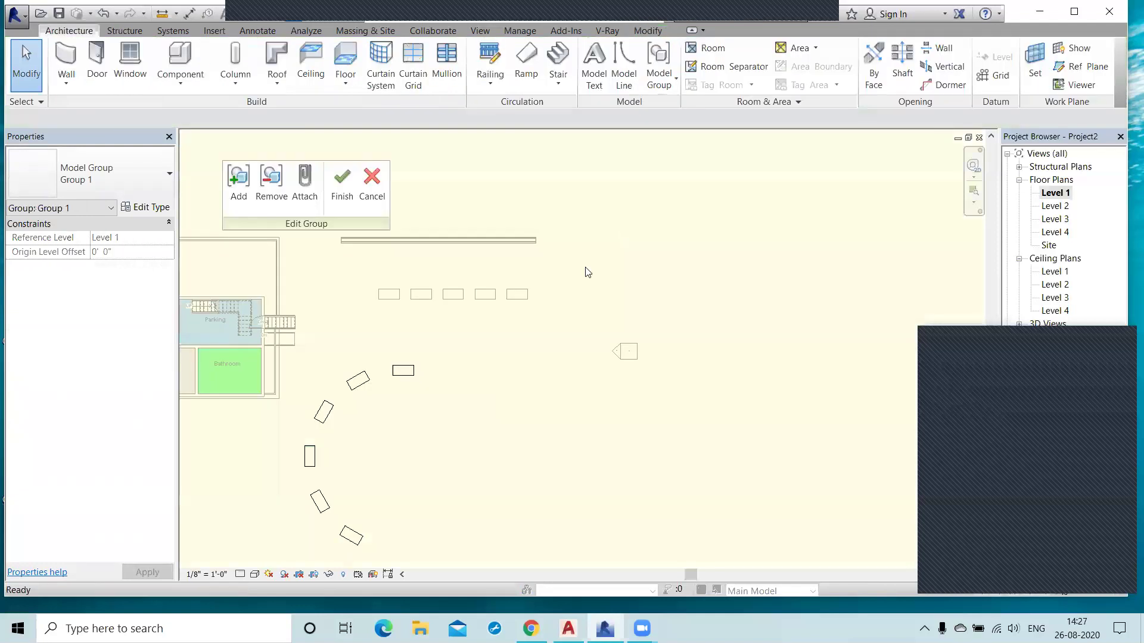
{"action": "left_click", "coordinate": [271, 185]}
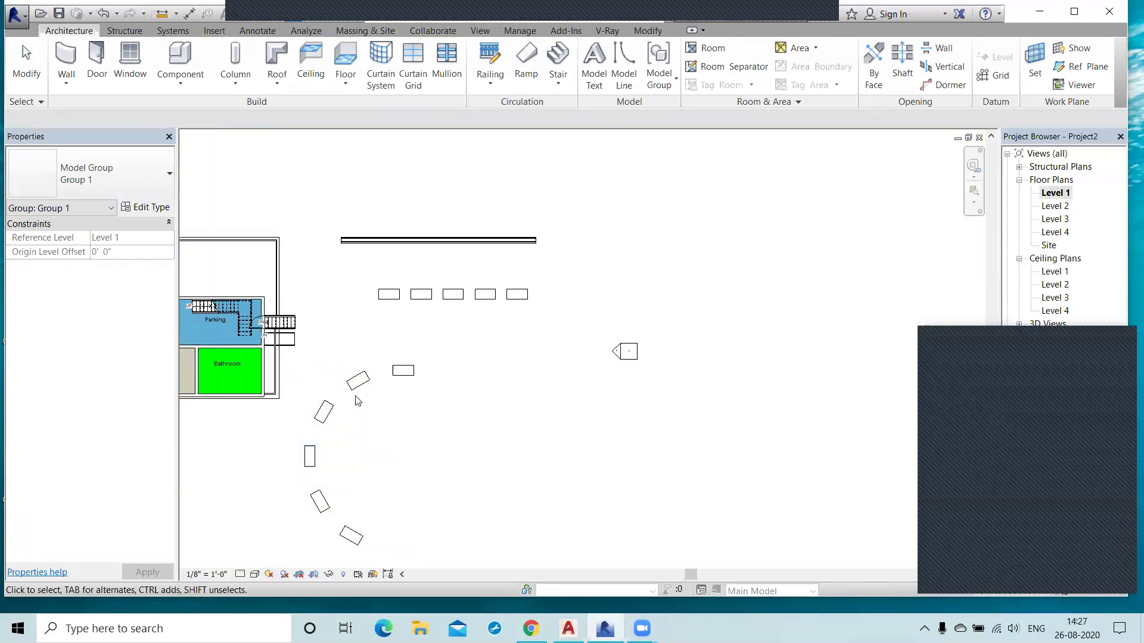
{"action": "left_click", "coordinate": [347, 468]}
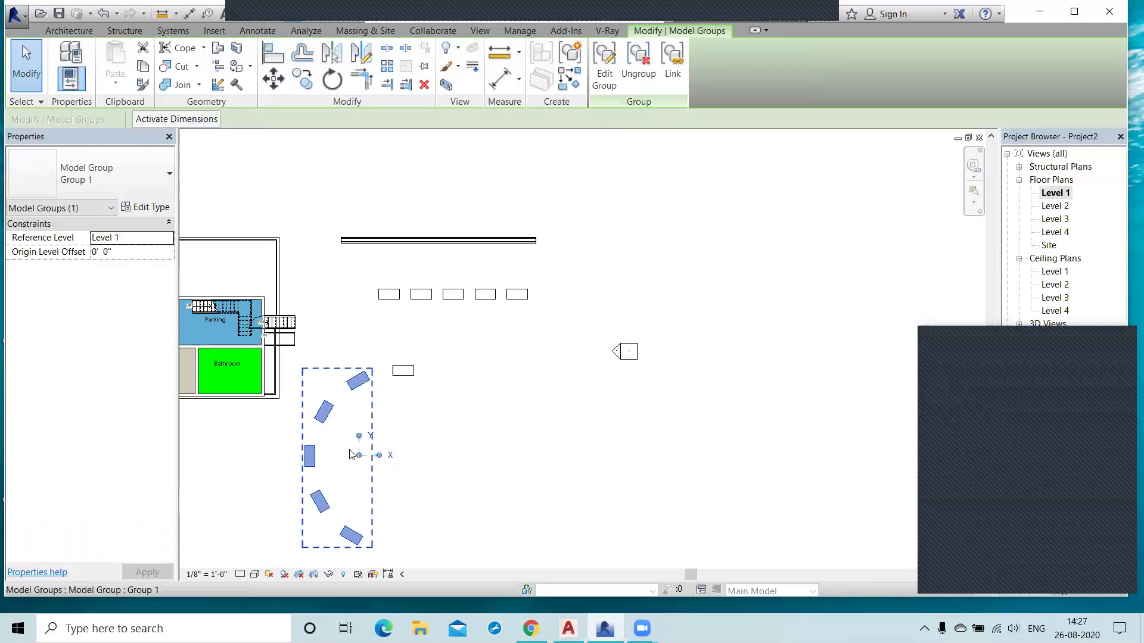
{"action": "left_click", "coordinate": [461, 453]}
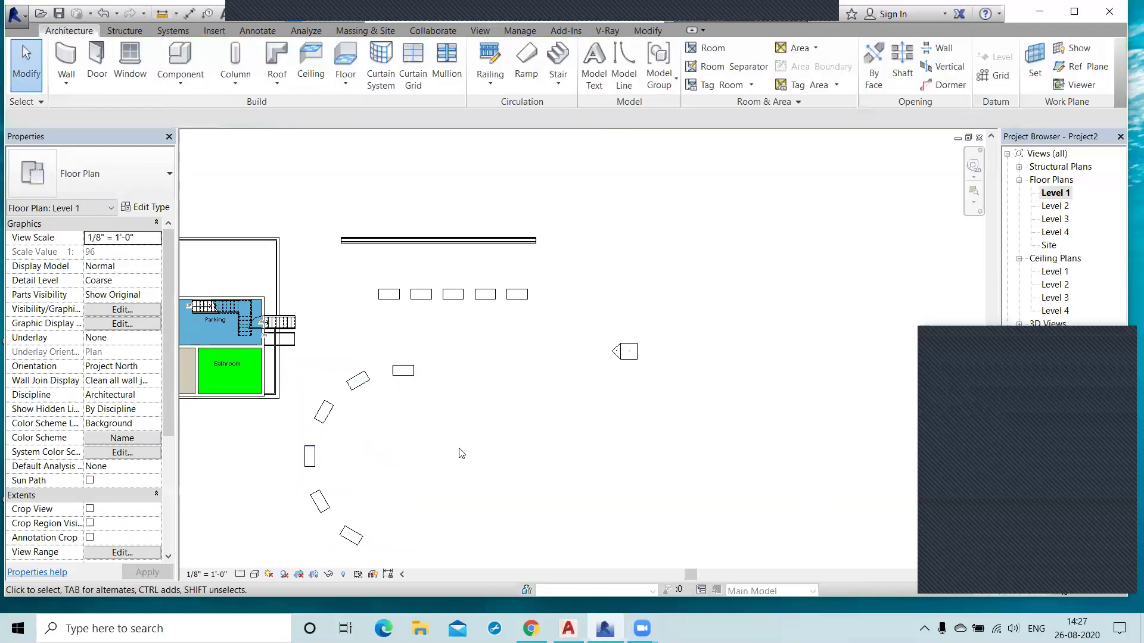
Hide the single desk removed from Group 1 as an element in the Level 1 floor plan
{"action": "left_click", "coordinate": [360, 386]}
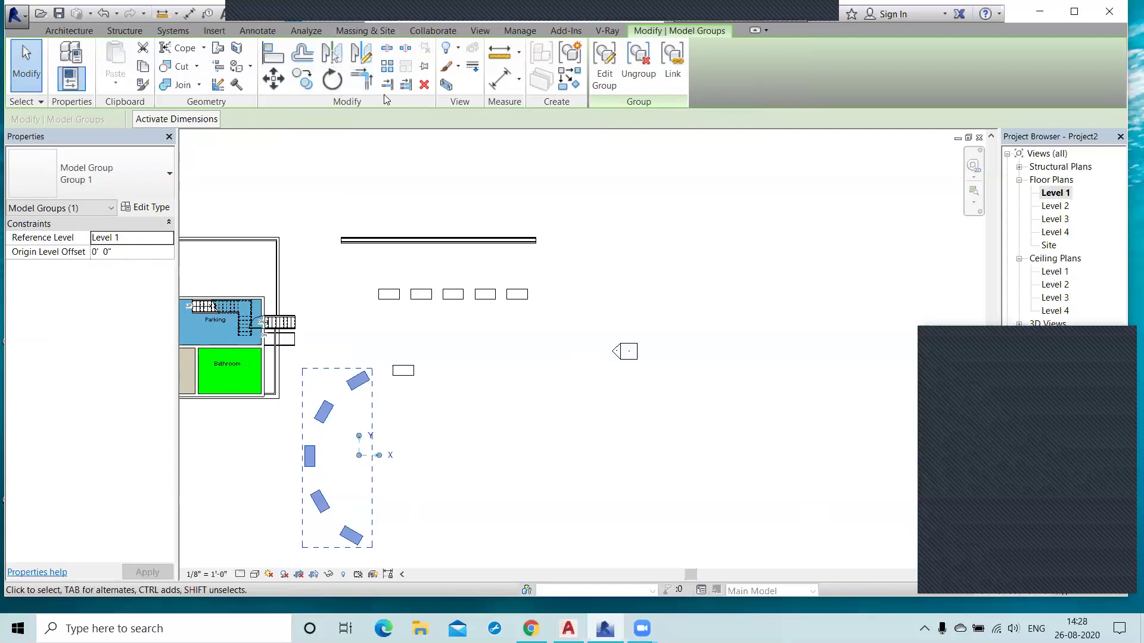
{"action": "left_click", "coordinate": [457, 52]}
{"action": "left_click", "coordinate": [447, 51]}
{"action": "left_click", "coordinate": [420, 417]}
{"action": "left_click", "coordinate": [410, 374]}
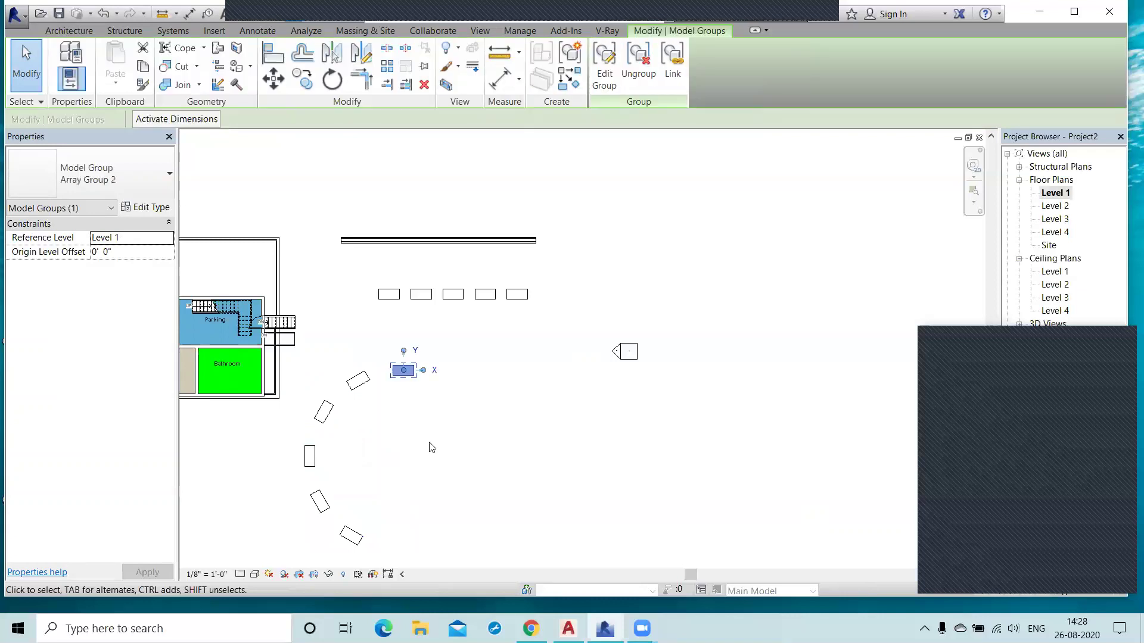
{"action": "left_click", "coordinate": [451, 48]}
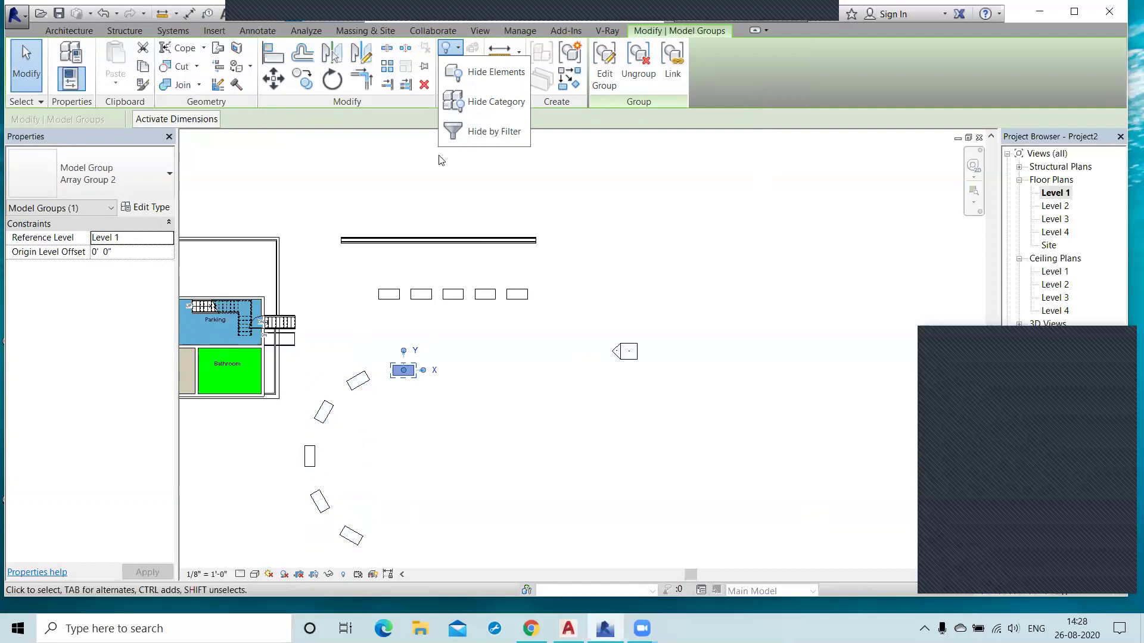
{"action": "left_click", "coordinate": [471, 81]}
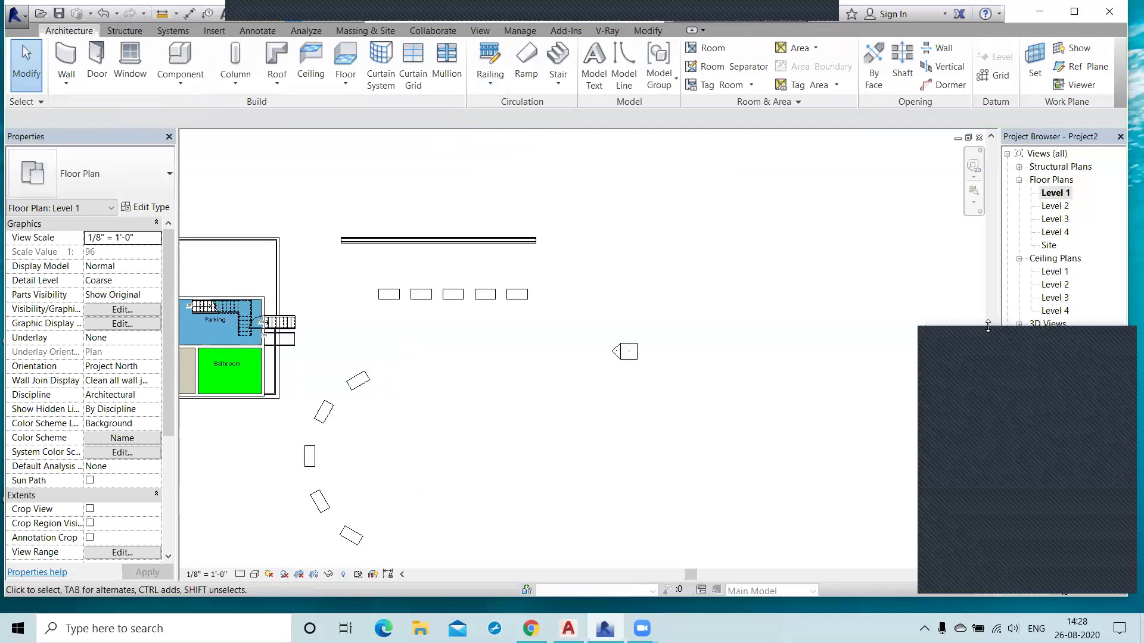
Open the {3D} view and examine the curved row of desks outside the building
{"action": "left_click", "coordinate": [1019, 324]}
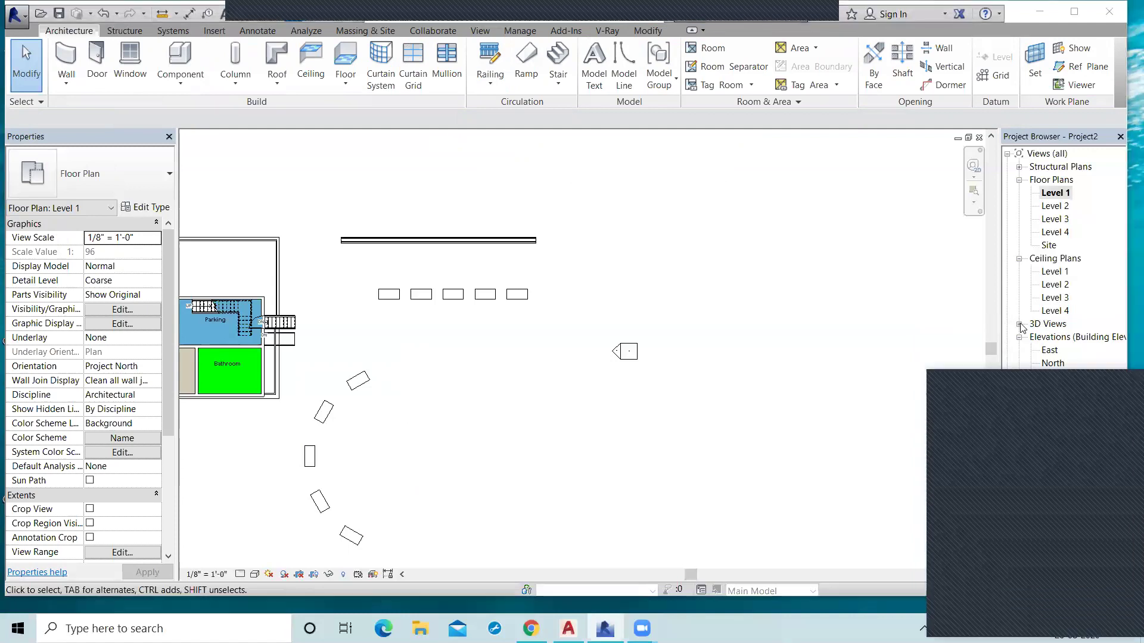
{"action": "double_click", "coordinate": [1050, 337]}
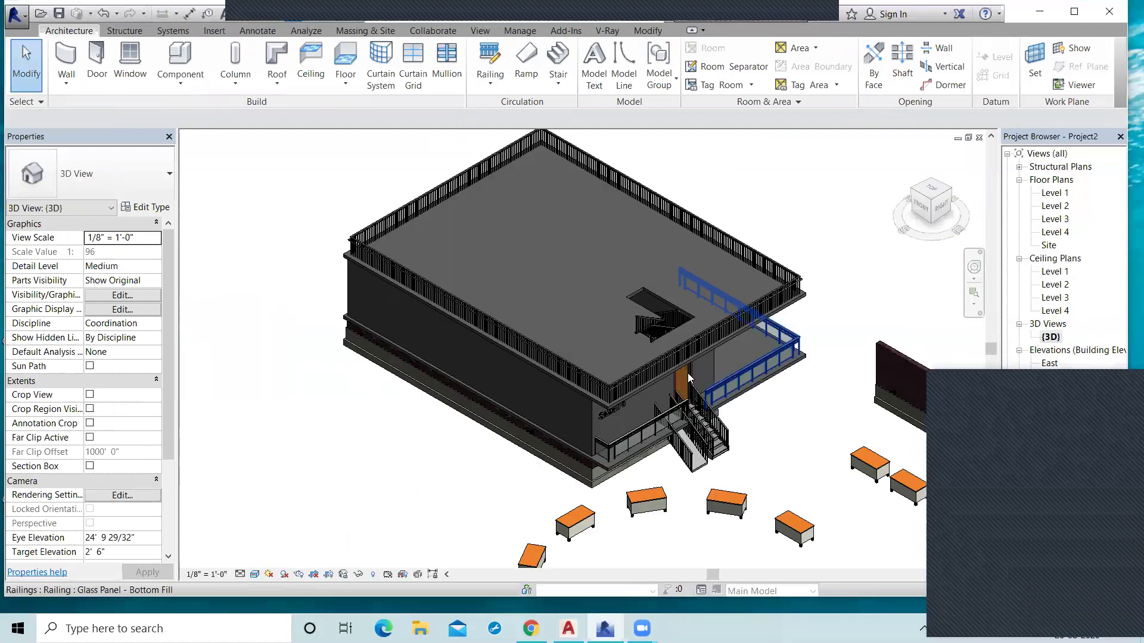
{"action": "scroll", "coordinate": [713, 559], "scroll_direction": "down", "scroll_amount": 3}
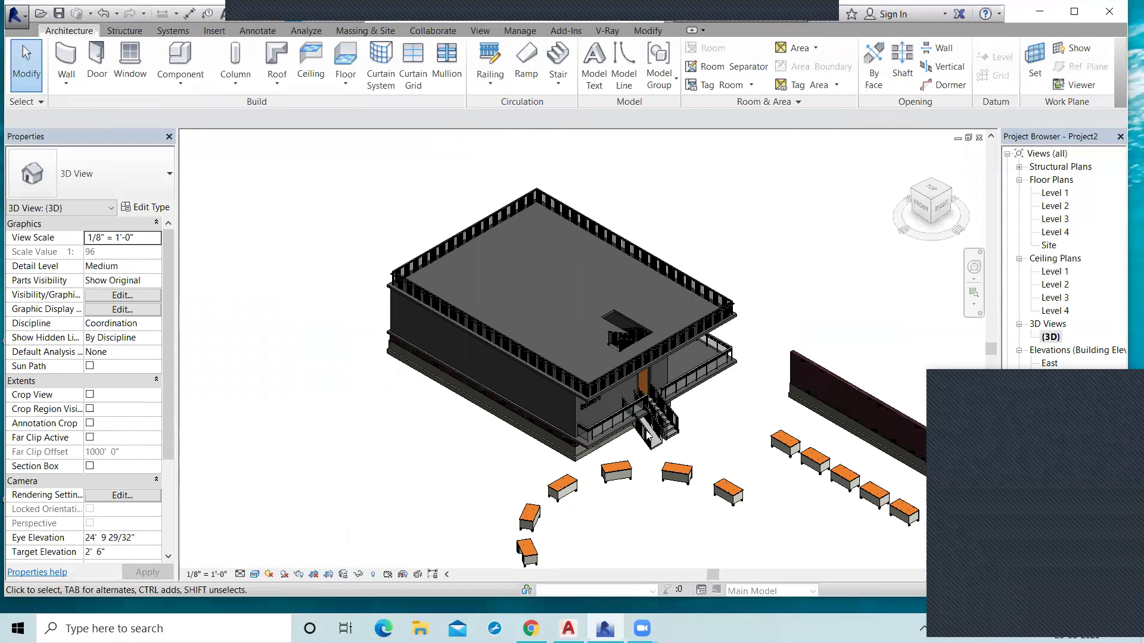
{"action": "scroll", "coordinate": [647, 430], "scroll_direction": "up", "scroll_amount": 2}
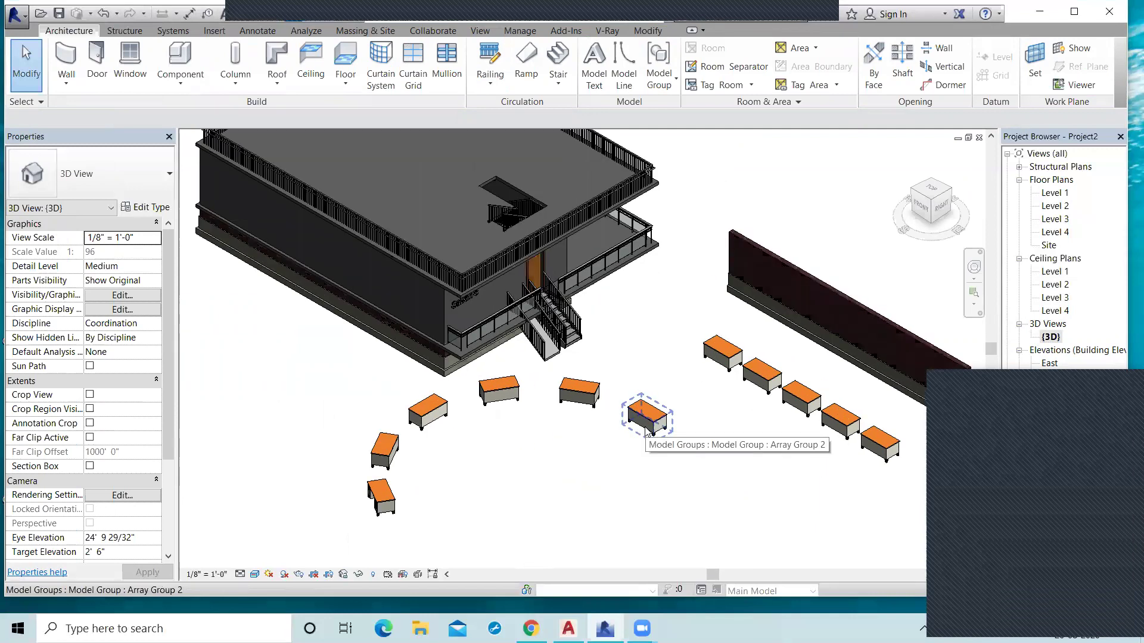
Return to the Level 1 floor plan and review the hide options for Group 1 without applying any
{"action": "double_click", "coordinate": [1053, 194]}
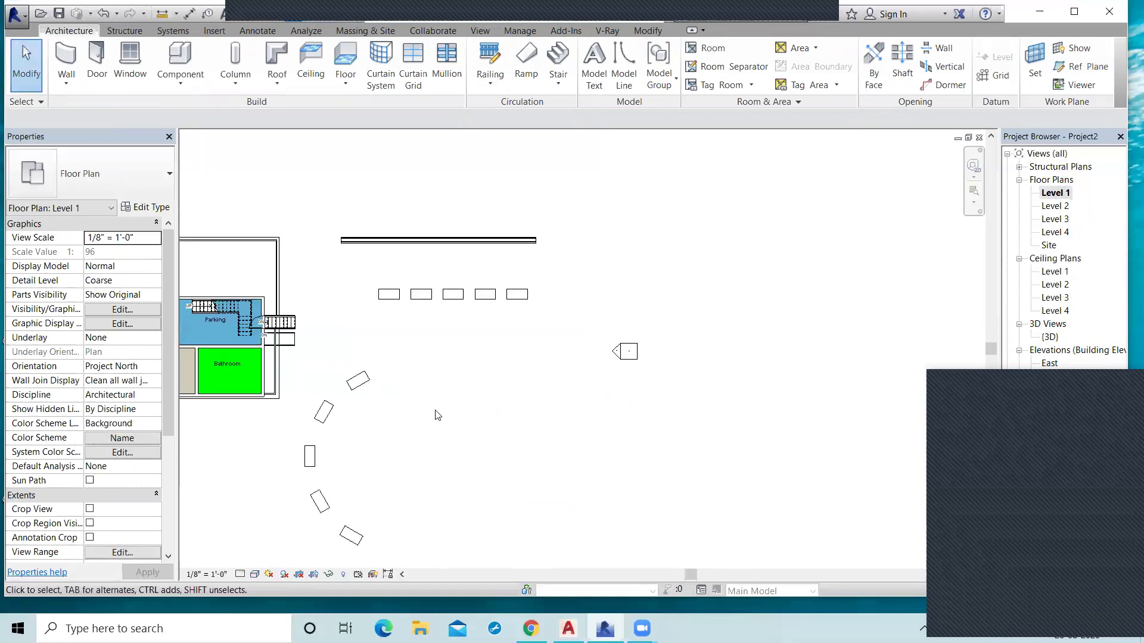
{"action": "left_click", "coordinate": [361, 393]}
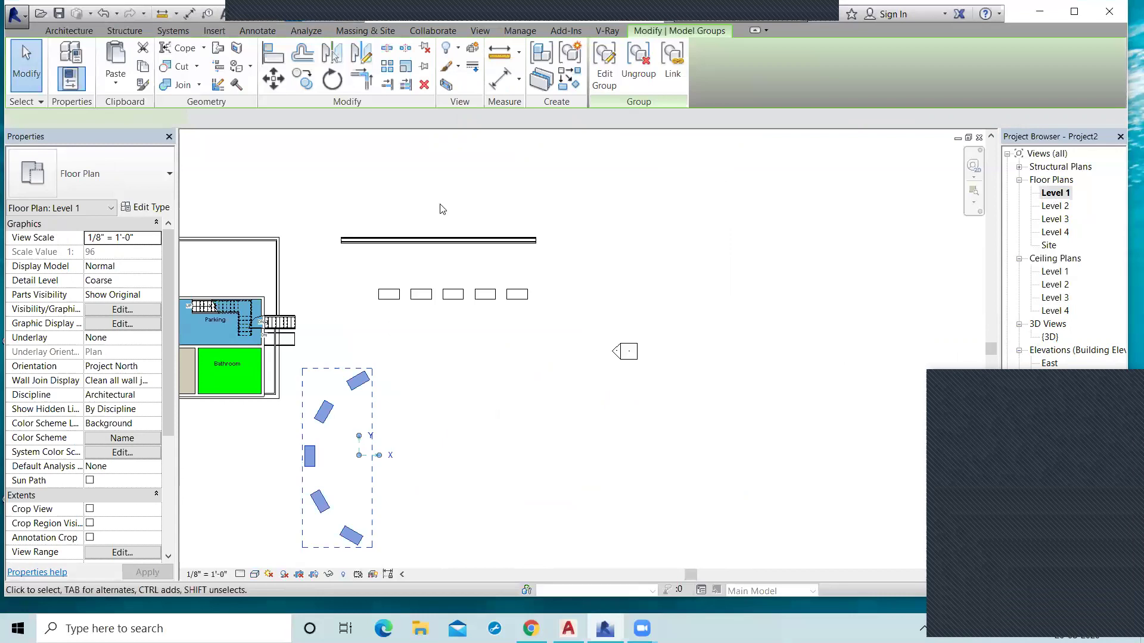
{"action": "left_click", "coordinate": [462, 51]}
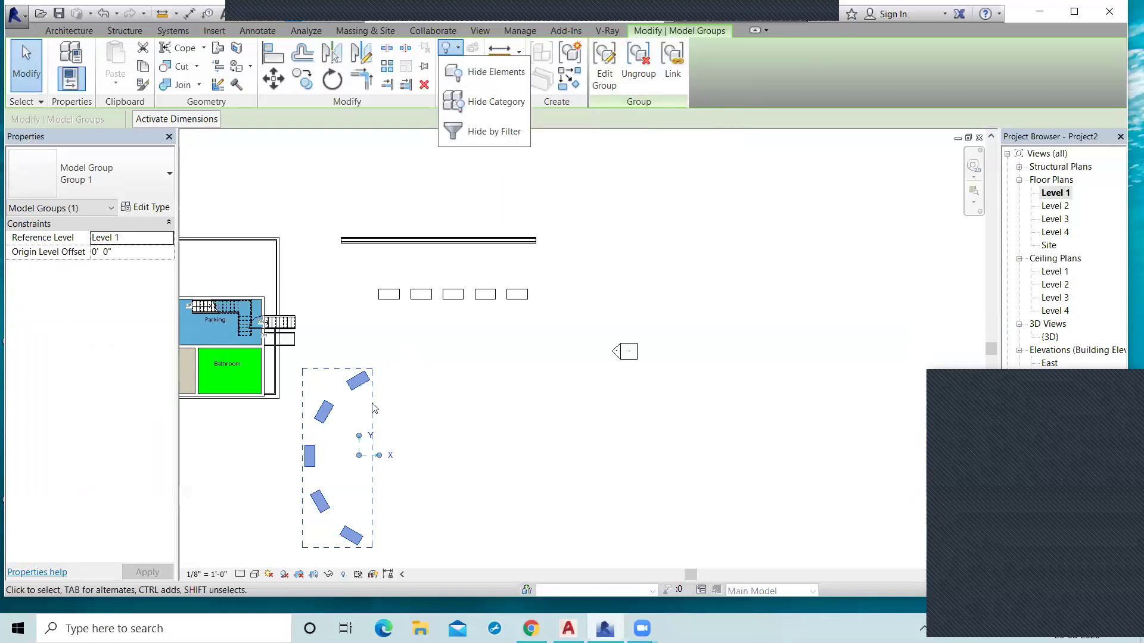
{"action": "left_click", "coordinate": [391, 375]}
{"action": "left_click", "coordinate": [392, 374]}
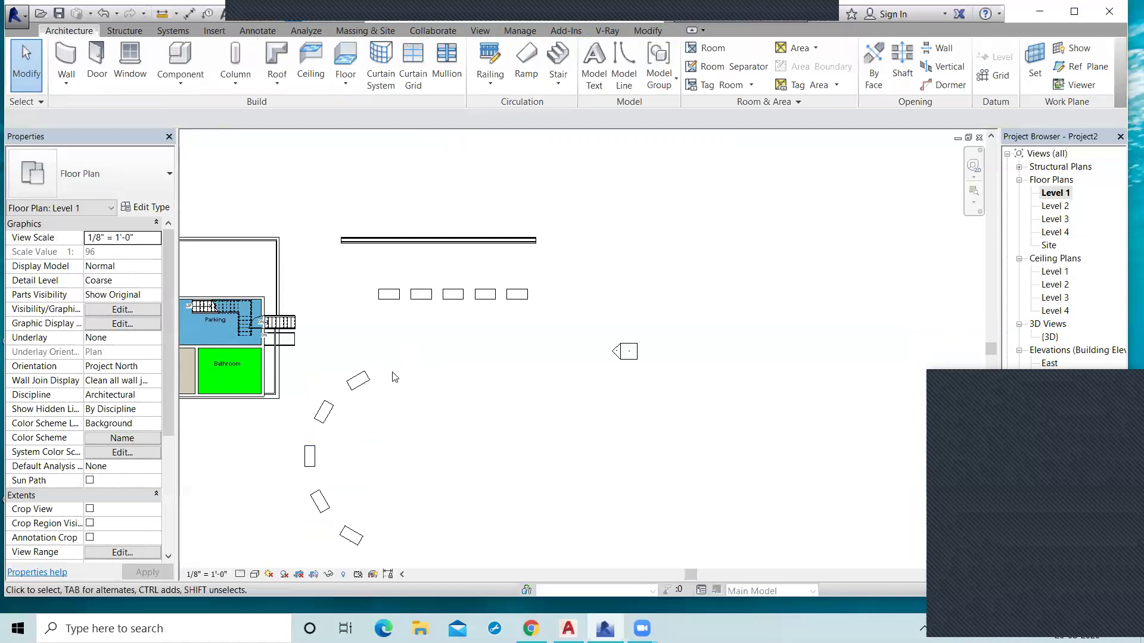
Open the {3D} view and review the hide and context options for the single desk at the end of the curved row
{"action": "double_click", "coordinate": [1051, 337]}
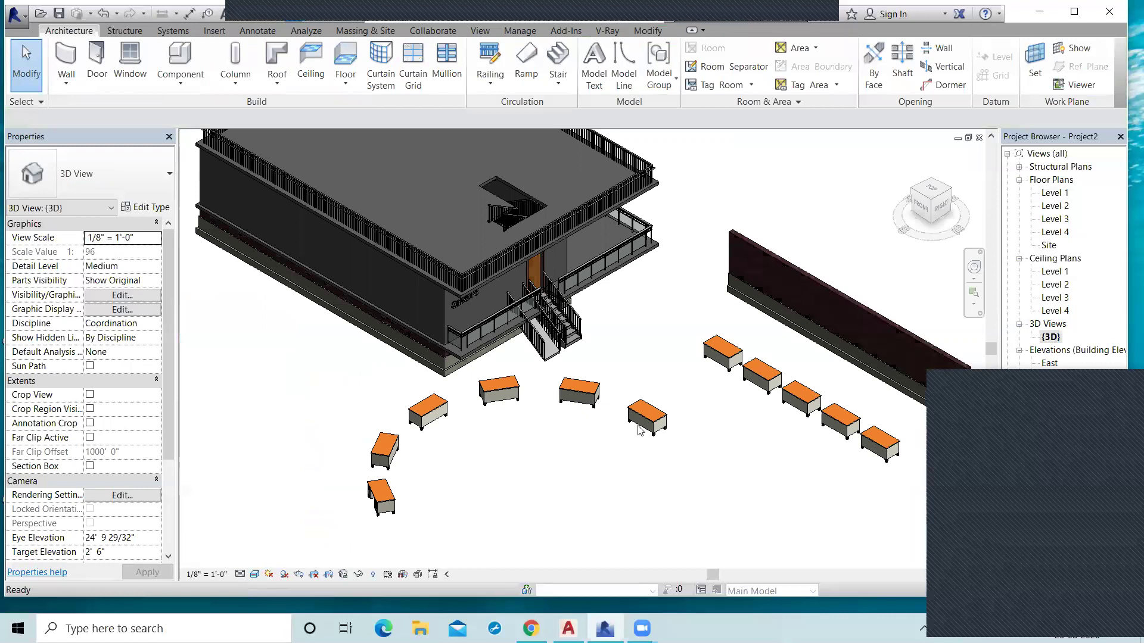
{"action": "left_click", "coordinate": [647, 424]}
{"action": "right_click", "coordinate": [649, 425]}
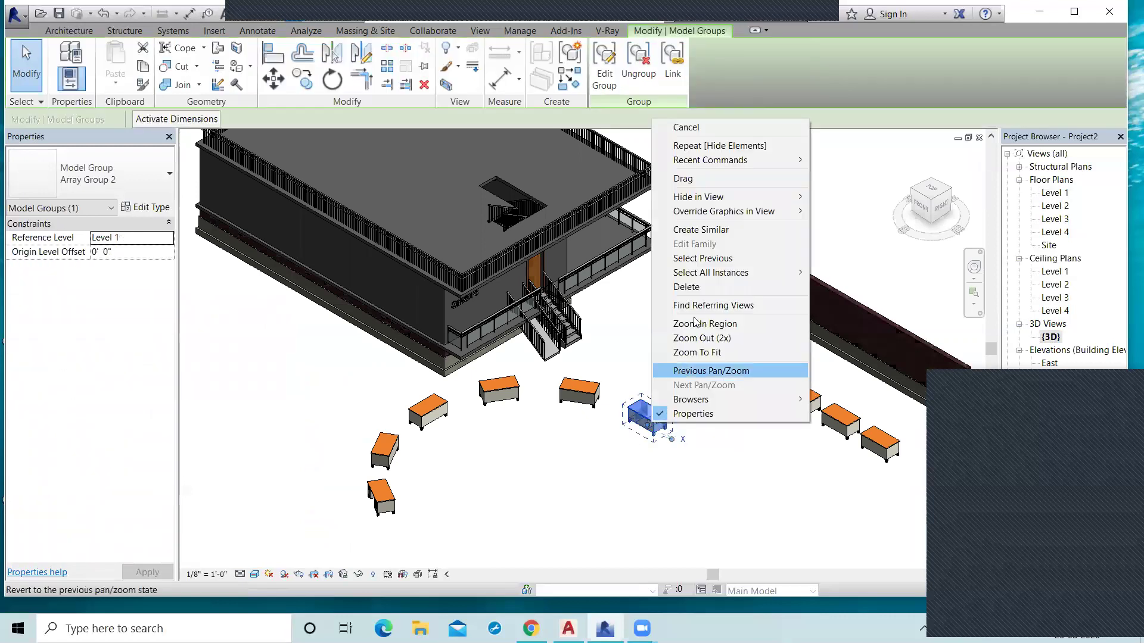
{"action": "mouse_move", "coordinate": [709, 276]}
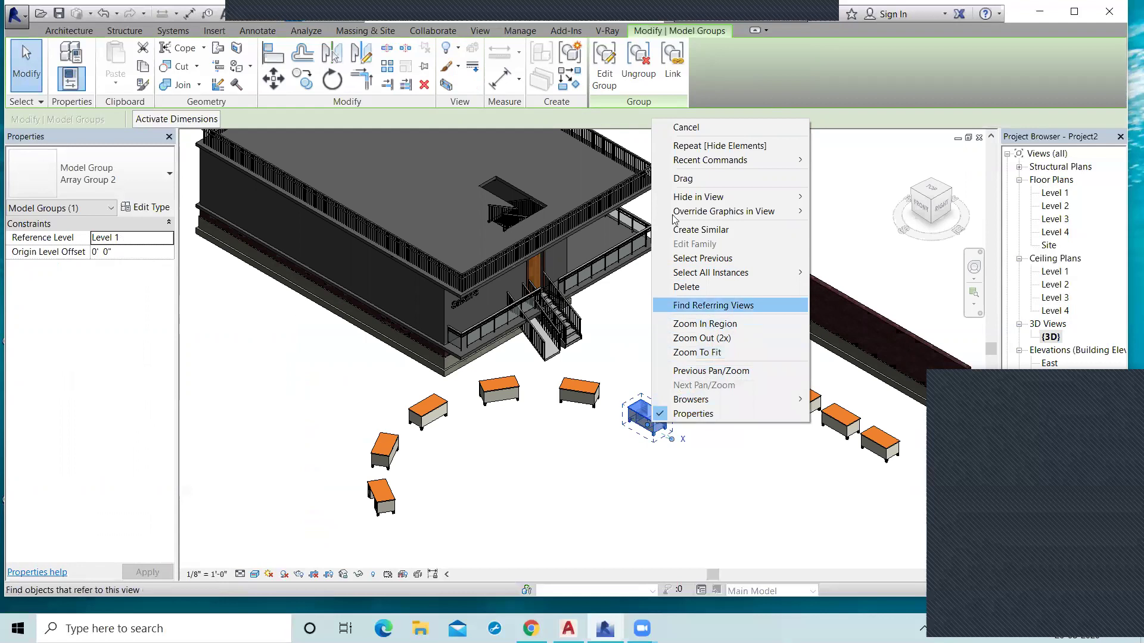
{"action": "left_click", "coordinate": [462, 52]}
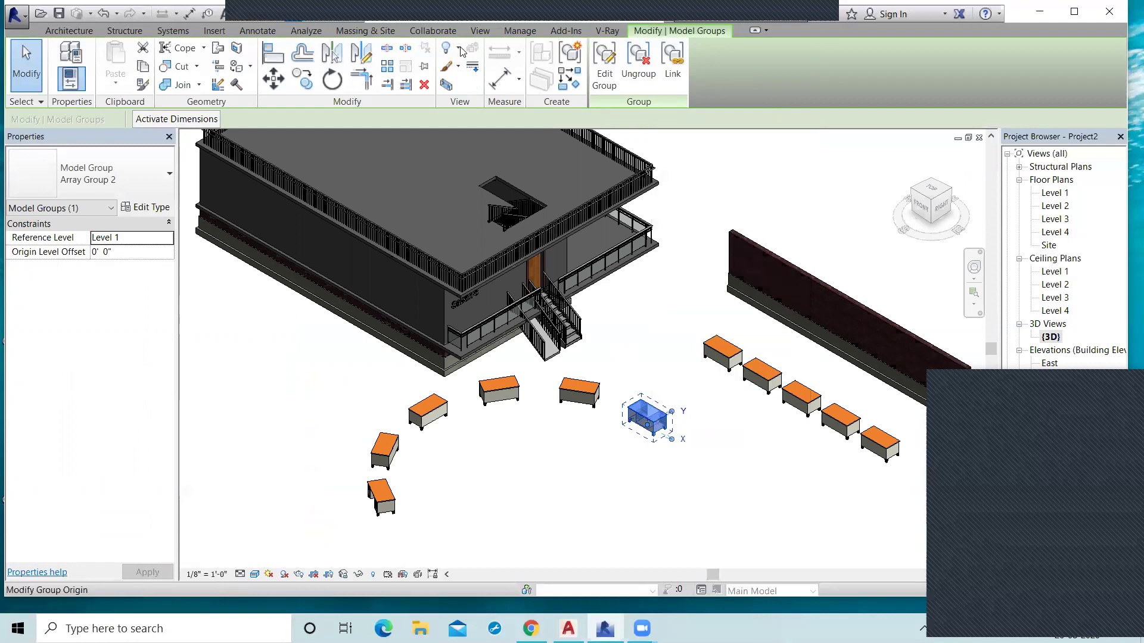
{"action": "left_click", "coordinate": [462, 52]}
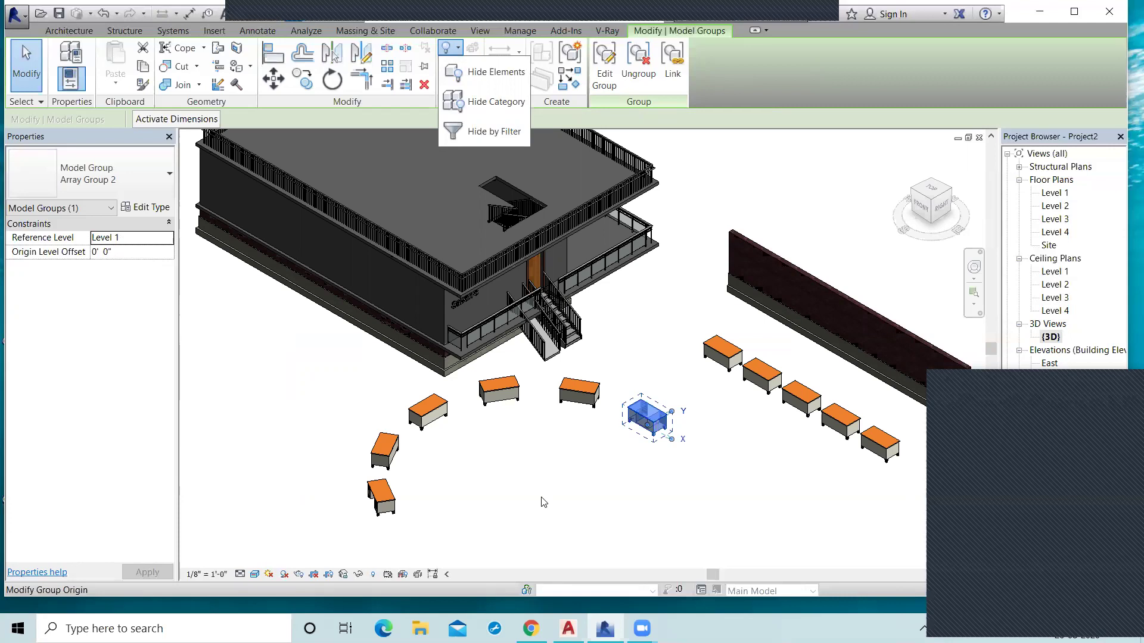
{"action": "left_click", "coordinate": [543, 503]}
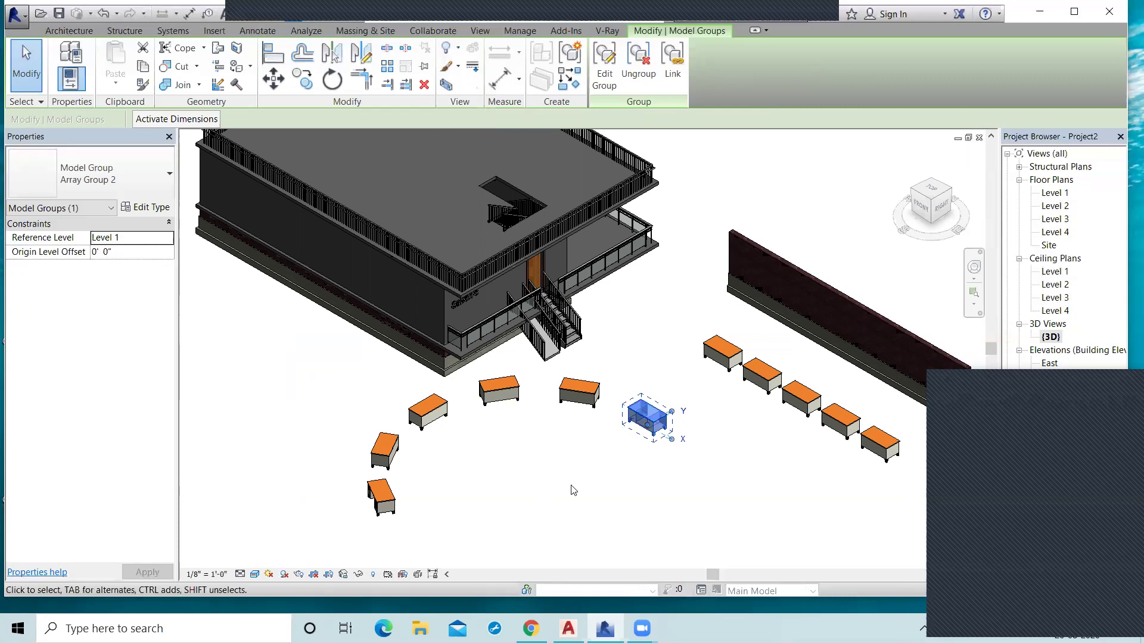
{"action": "right_click", "coordinate": [654, 424]}
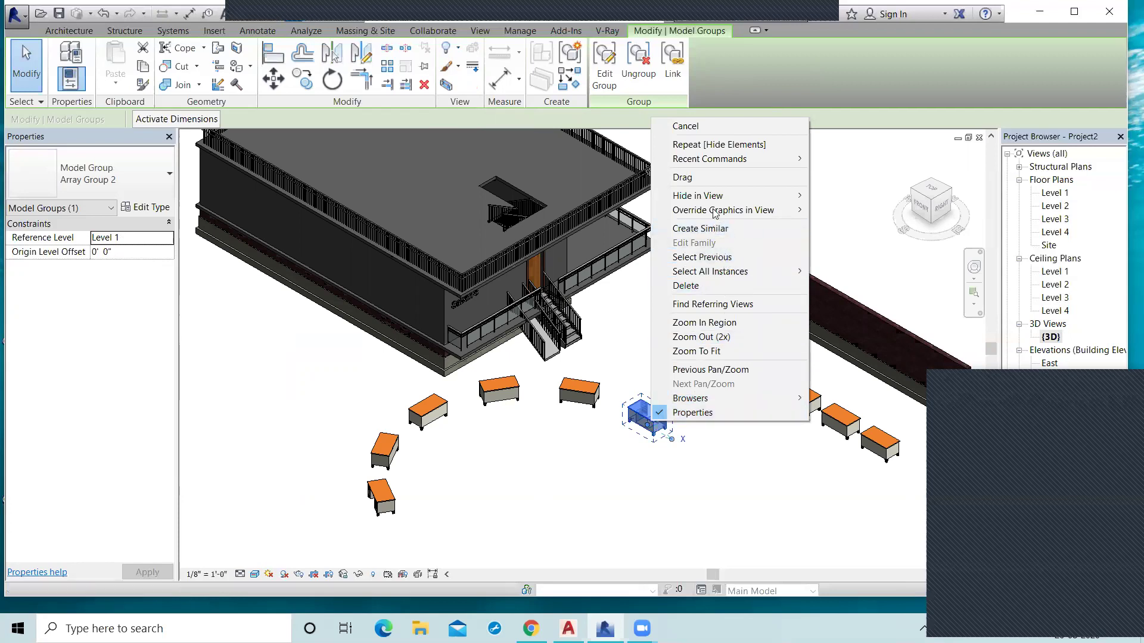
{"action": "mouse_move", "coordinate": [715, 214]}
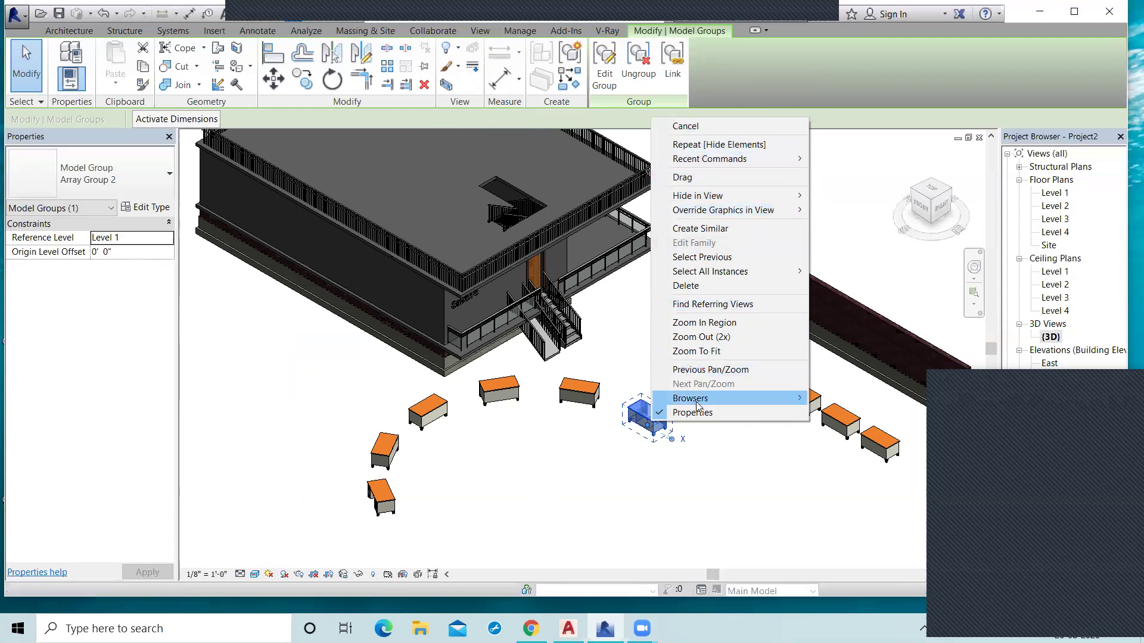
{"action": "mouse_move", "coordinate": [697, 405]}
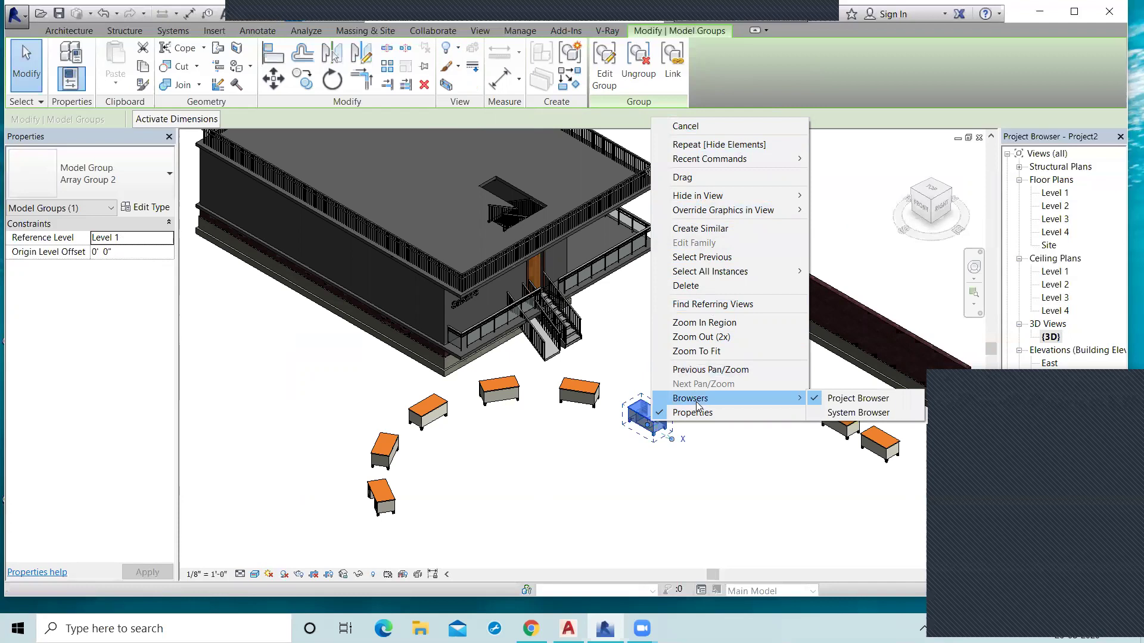
{"action": "left_click", "coordinate": [697, 500]}
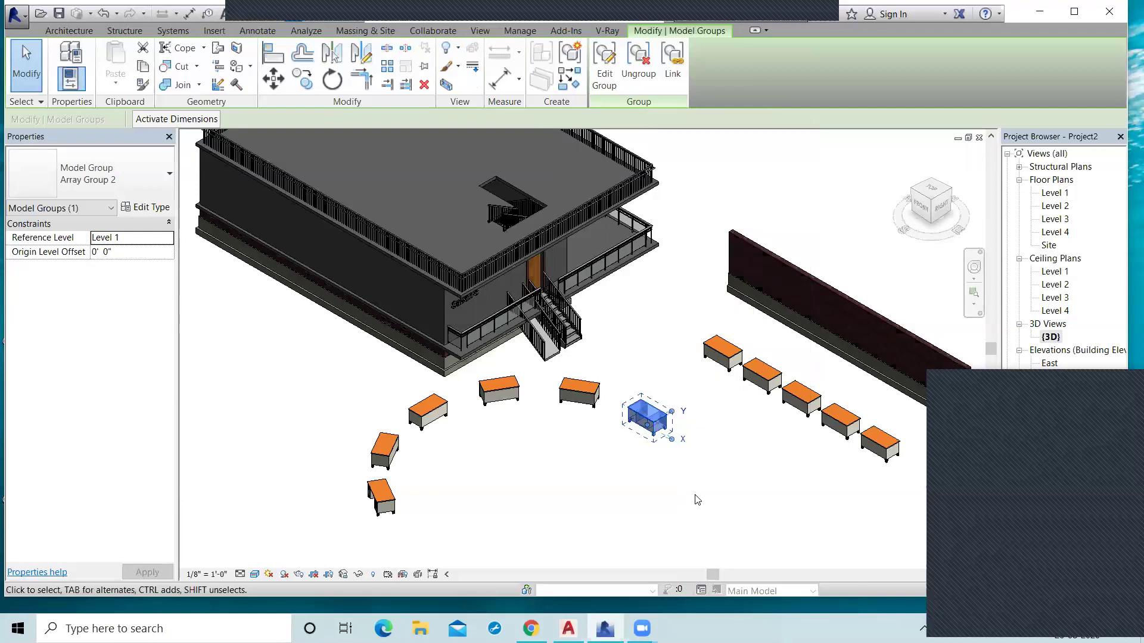
Open the Level 2 floor plan and review the hide and temporary hide/isolate options for the single desk
{"action": "left_click", "coordinate": [1054, 205]}
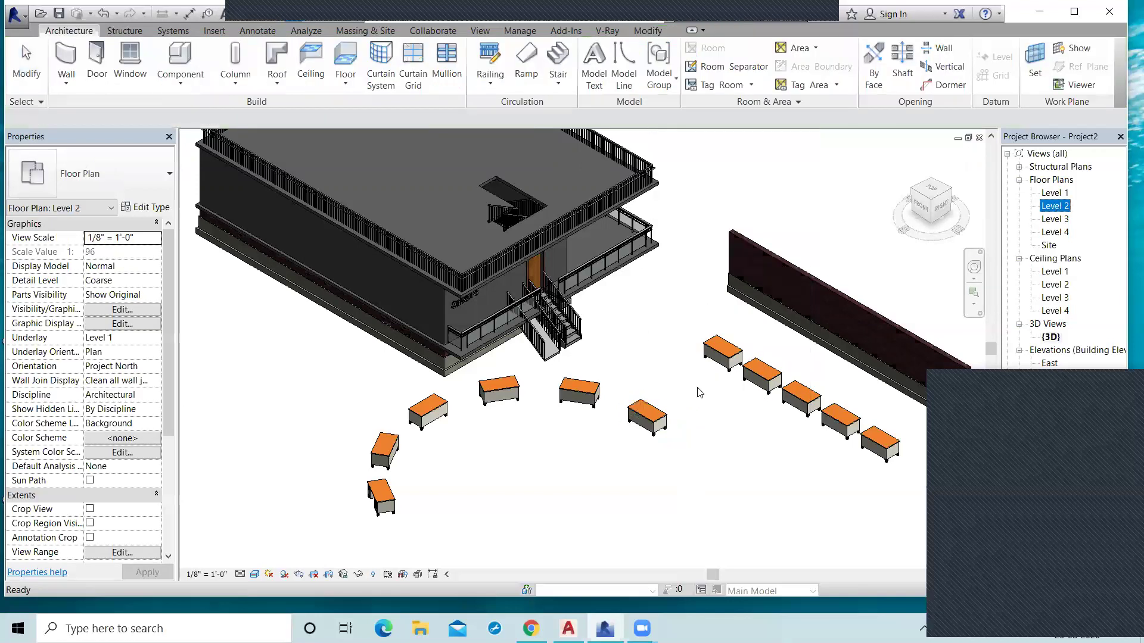
{"action": "scroll", "coordinate": [670, 354], "scroll_direction": "up", "scroll_amount": 2}
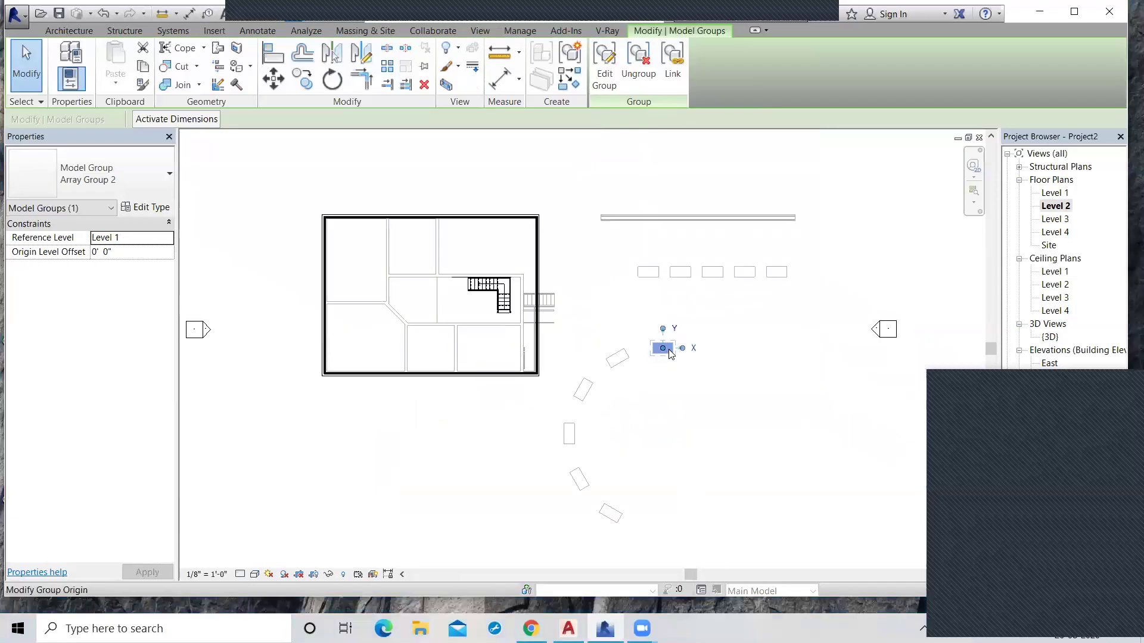
{"action": "left_click", "coordinate": [458, 50]}
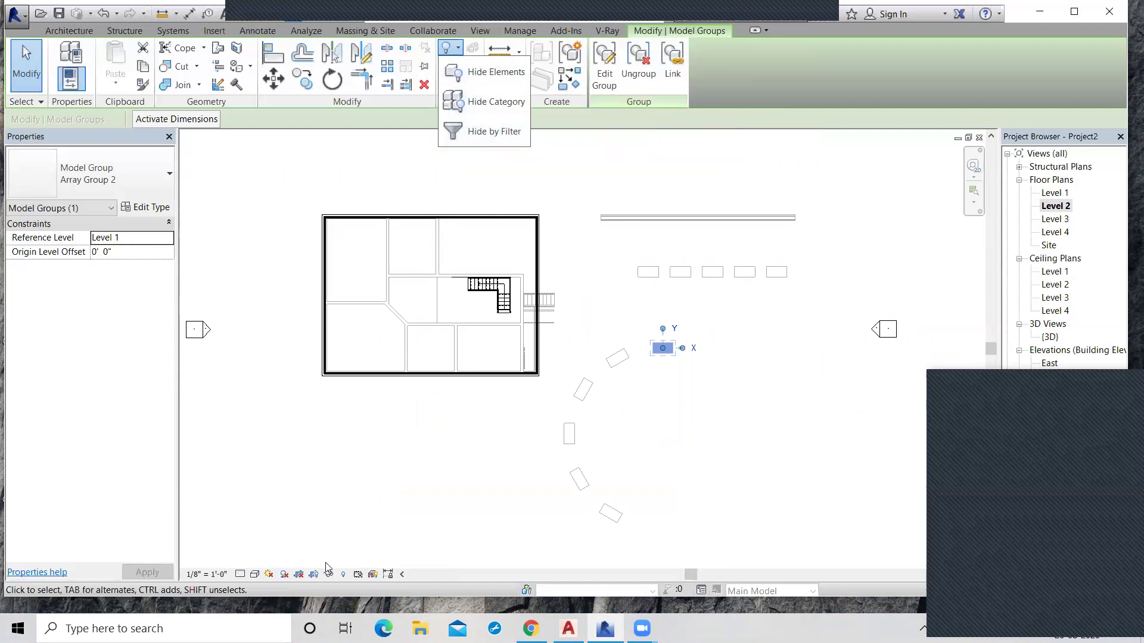
{"action": "left_click", "coordinate": [343, 576]}
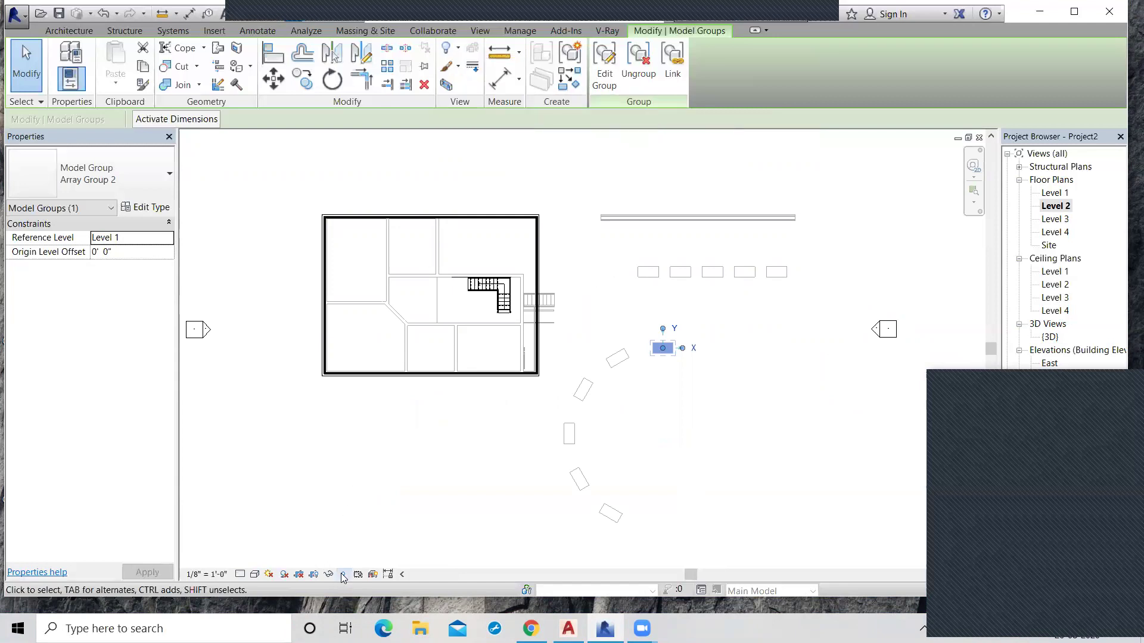
{"action": "left_click", "coordinate": [343, 576]}
{"action": "left_click", "coordinate": [330, 575]}
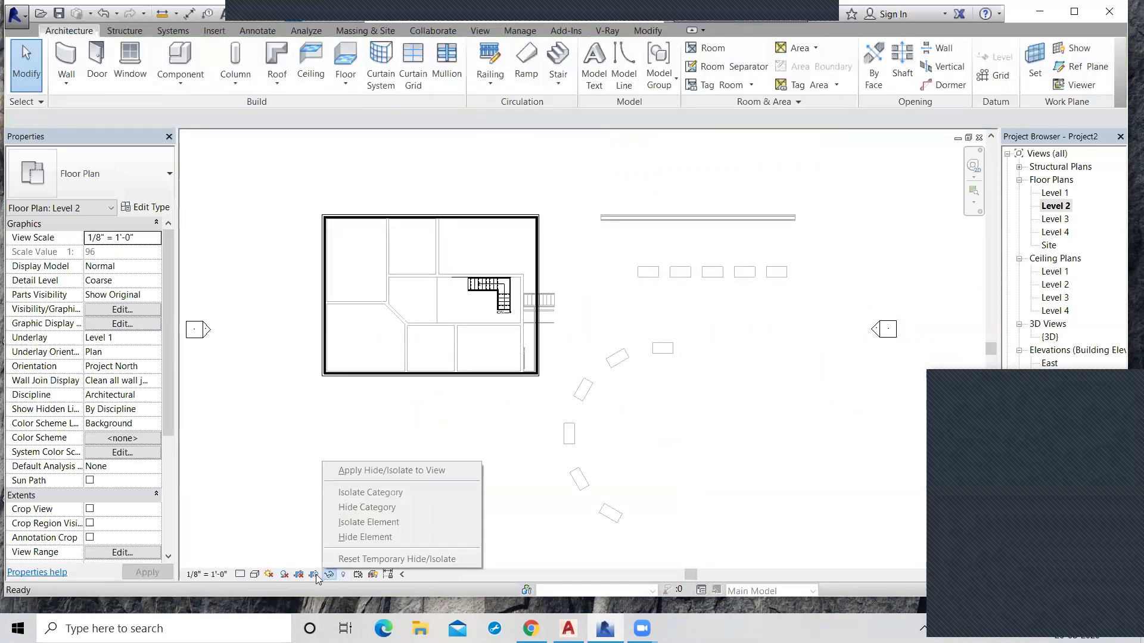
{"action": "left_click", "coordinate": [290, 531]}
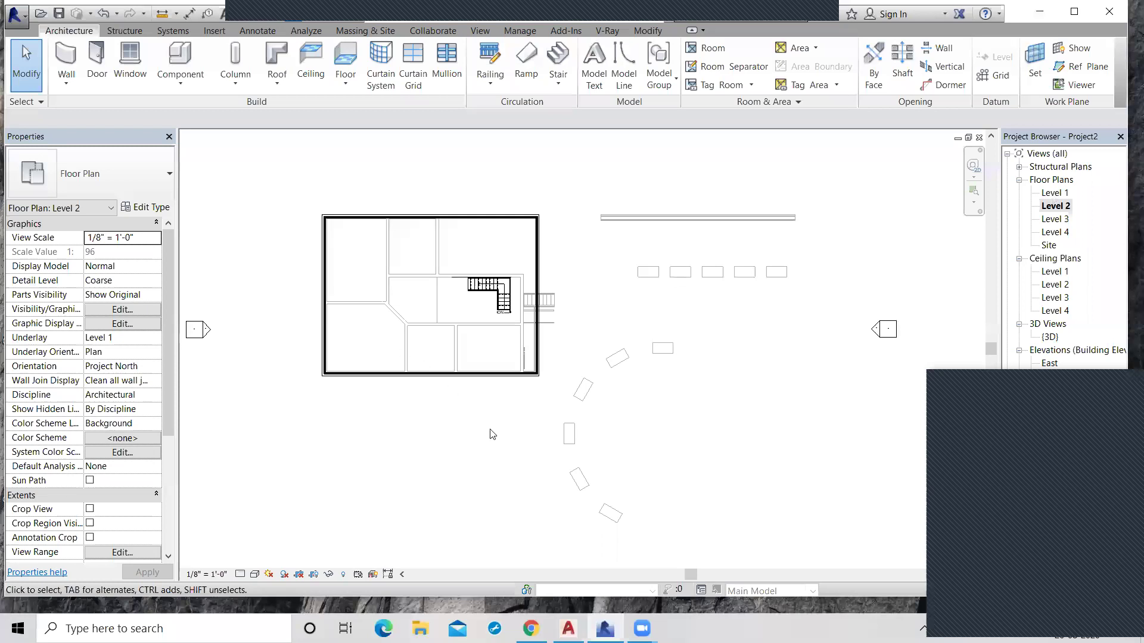
In the Level 1 floor plan, review the projection line settings in Group 1's element graphics override without changing any
{"action": "key", "text": "ctrl+Tab"}
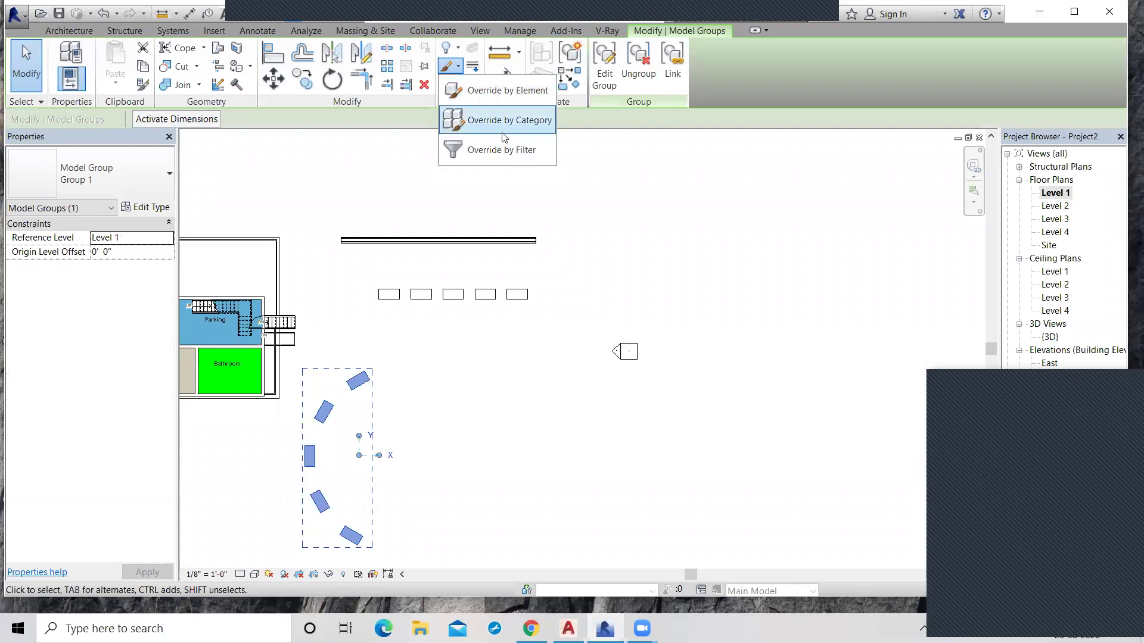
{"action": "left_click", "coordinate": [485, 95]}
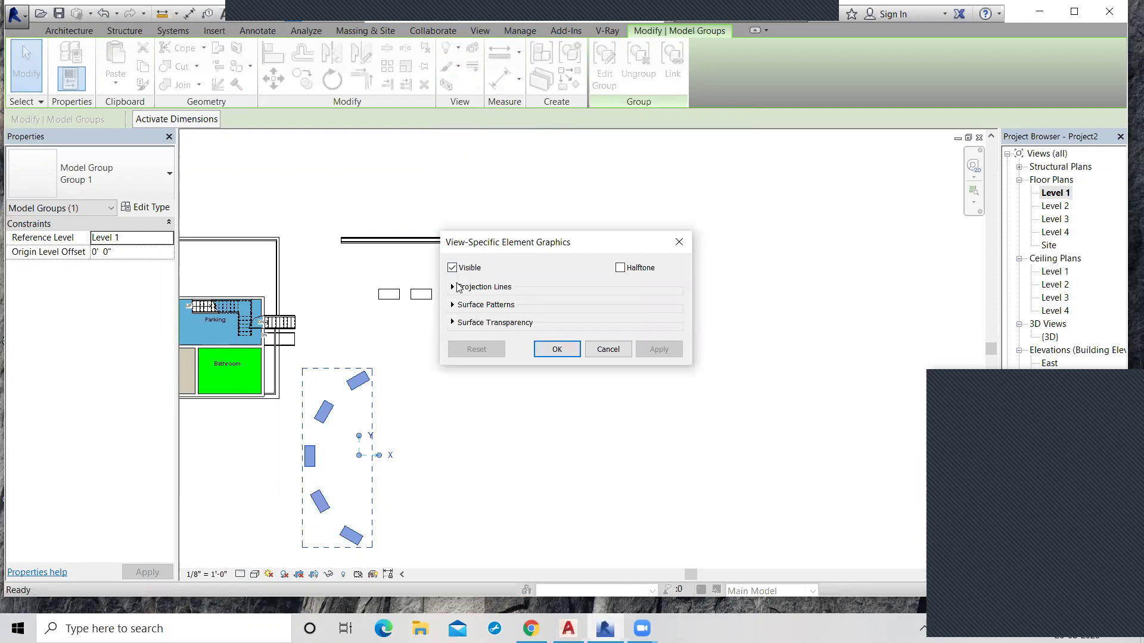
{"action": "left_click", "coordinate": [452, 287]}
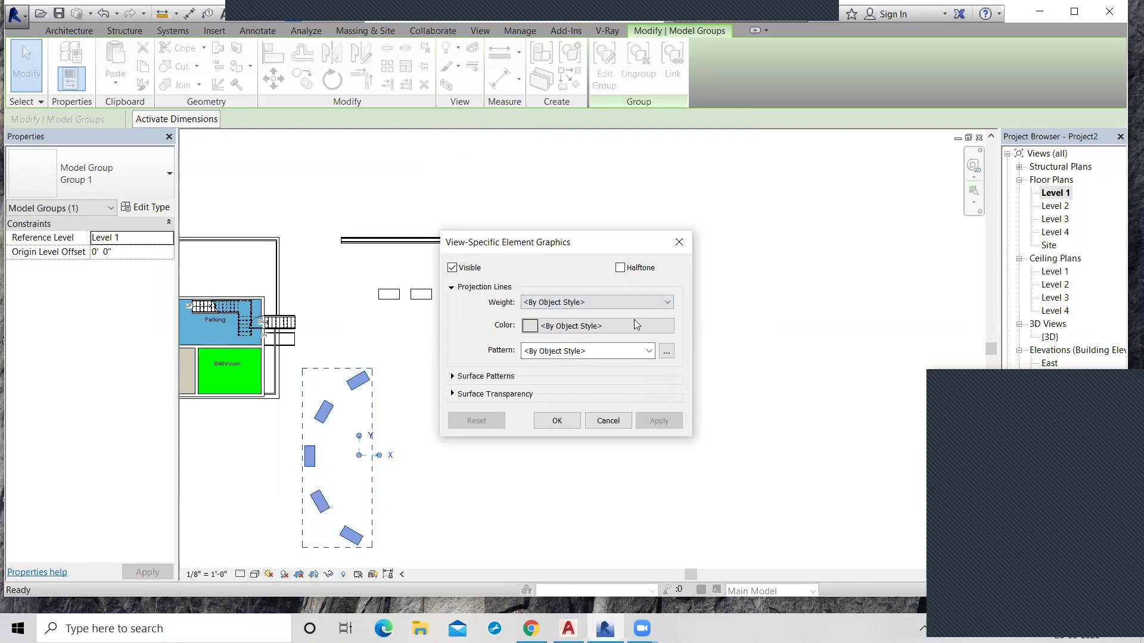
{"action": "left_click", "coordinate": [557, 422]}
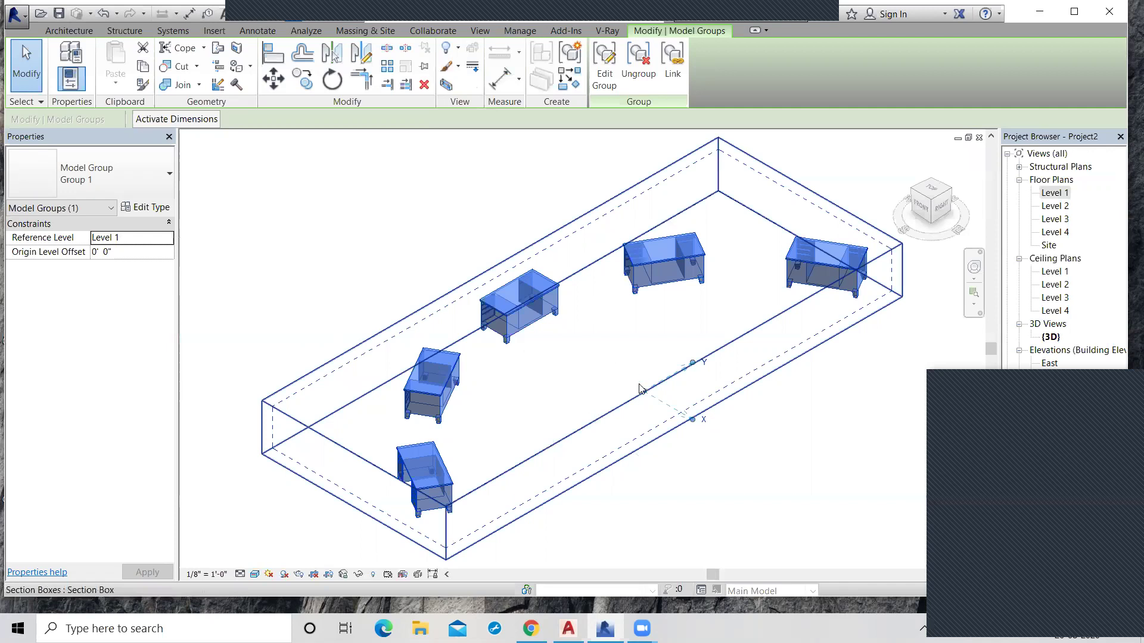
Examine the Group 1 desks enclosed by the section box in the {3D} view, and clear the selection
{"action": "scroll", "coordinate": [461, 263], "scroll_direction": "down", "scroll_amount": 6}
{"action": "scroll", "coordinate": [462, 262], "scroll_direction": "up", "scroll_amount": 1}
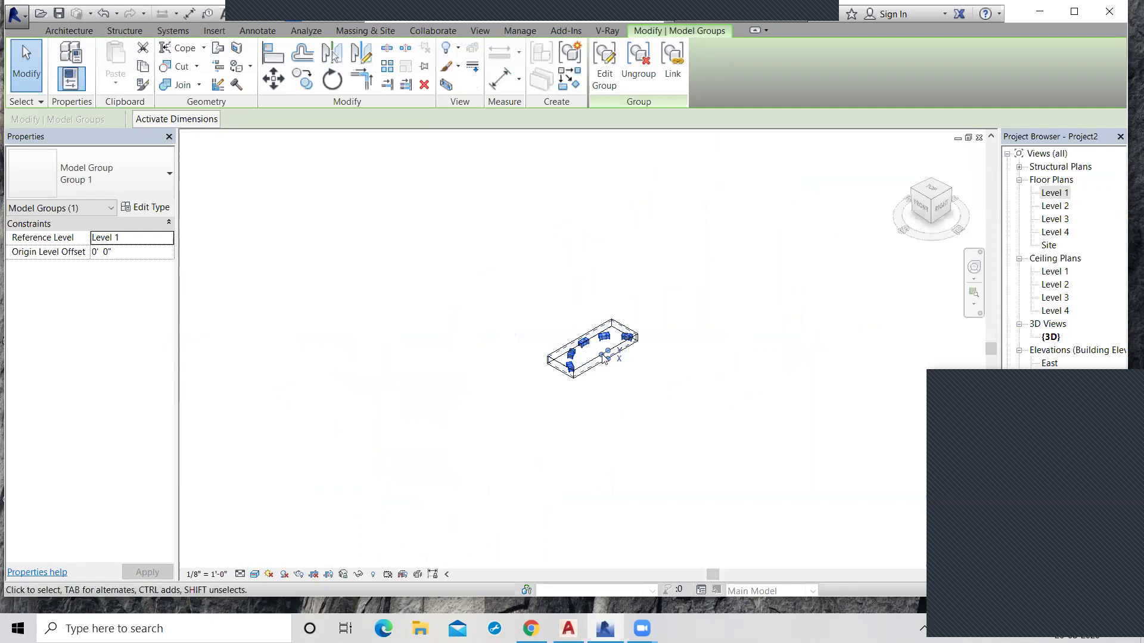
{"action": "scroll", "coordinate": [603, 357], "scroll_direction": "up", "scroll_amount": 5}
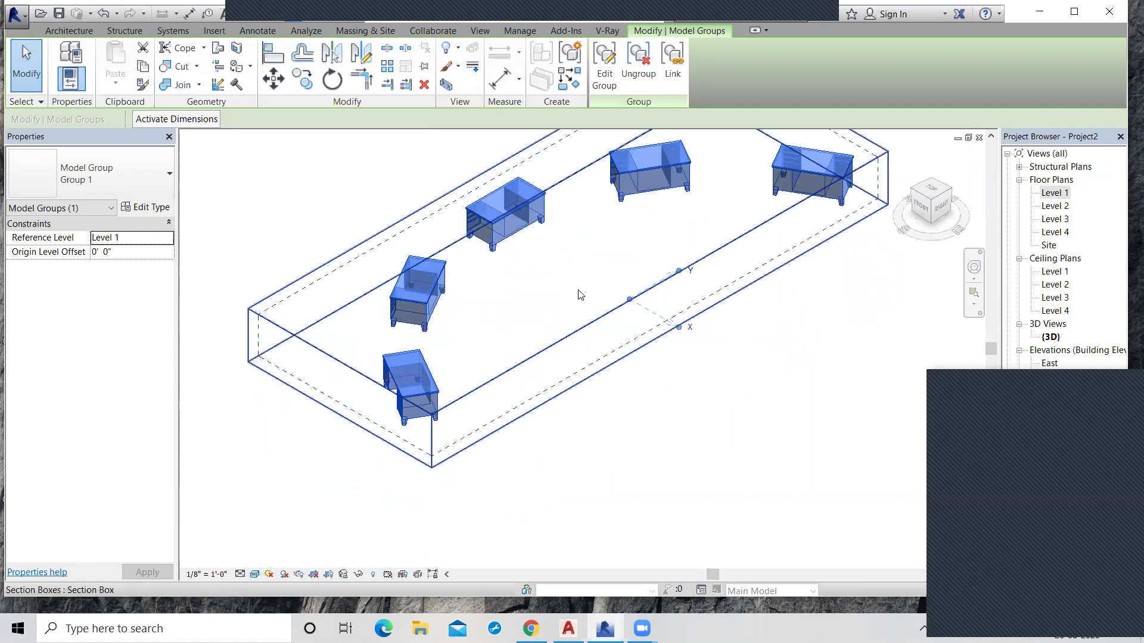
{"action": "left_click", "coordinate": [628, 455]}
{"action": "scroll", "coordinate": [612, 452], "scroll_direction": "down", "scroll_amount": 1}
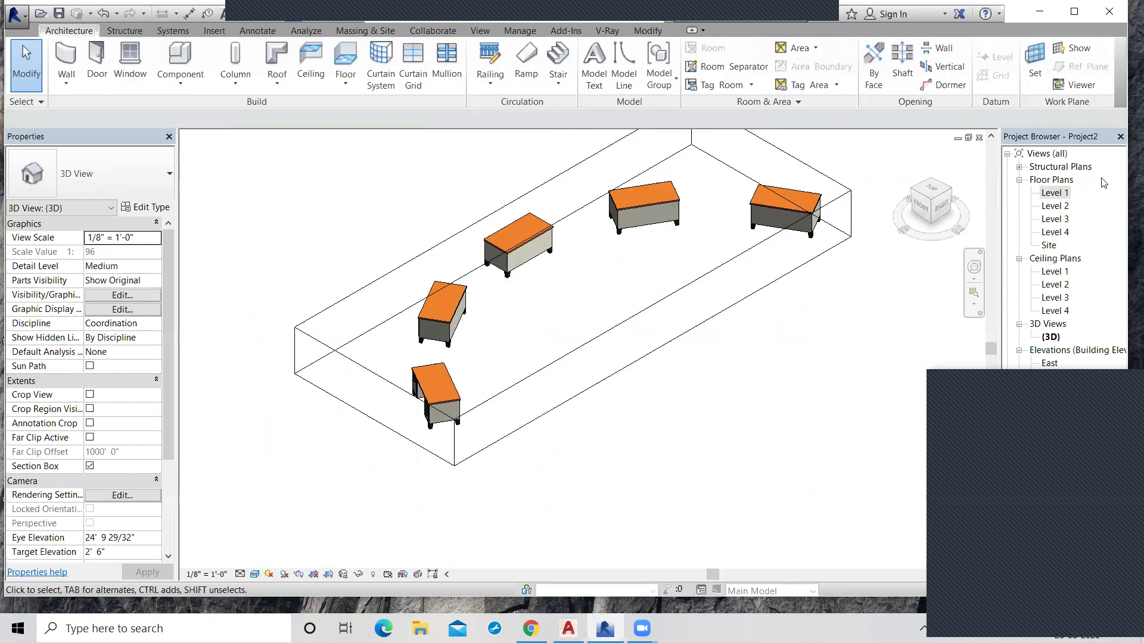
Return to the Level 1 floor plan, review the Linework line styles for the straight wall outside the building, and cancel the tool
{"action": "double_click", "coordinate": [1062, 195]}
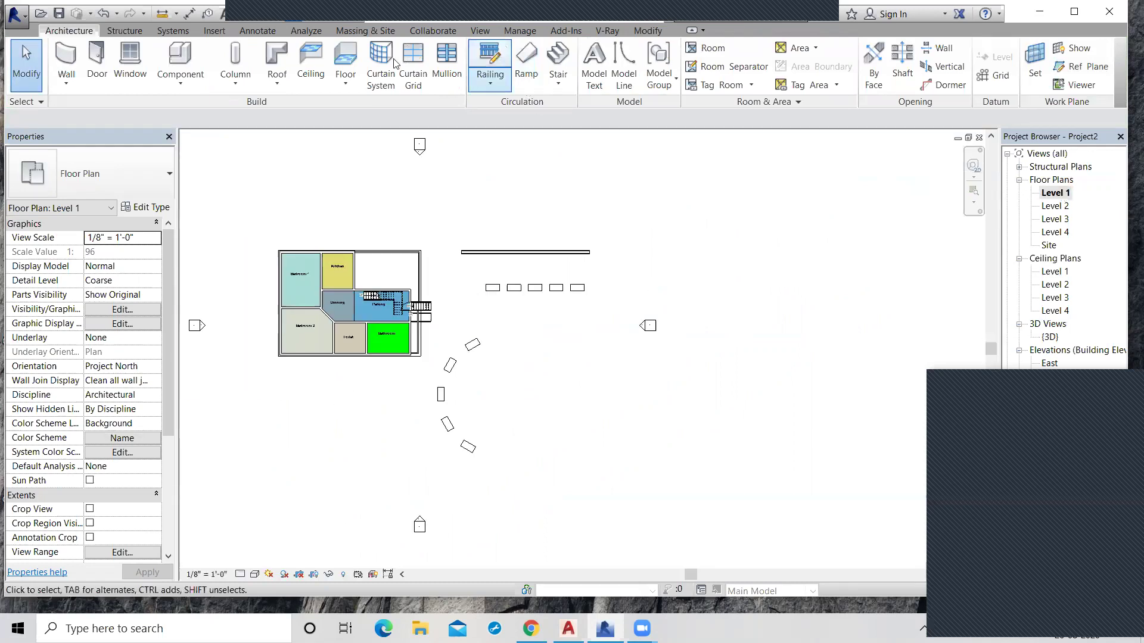
{"action": "left_click", "coordinate": [483, 342]}
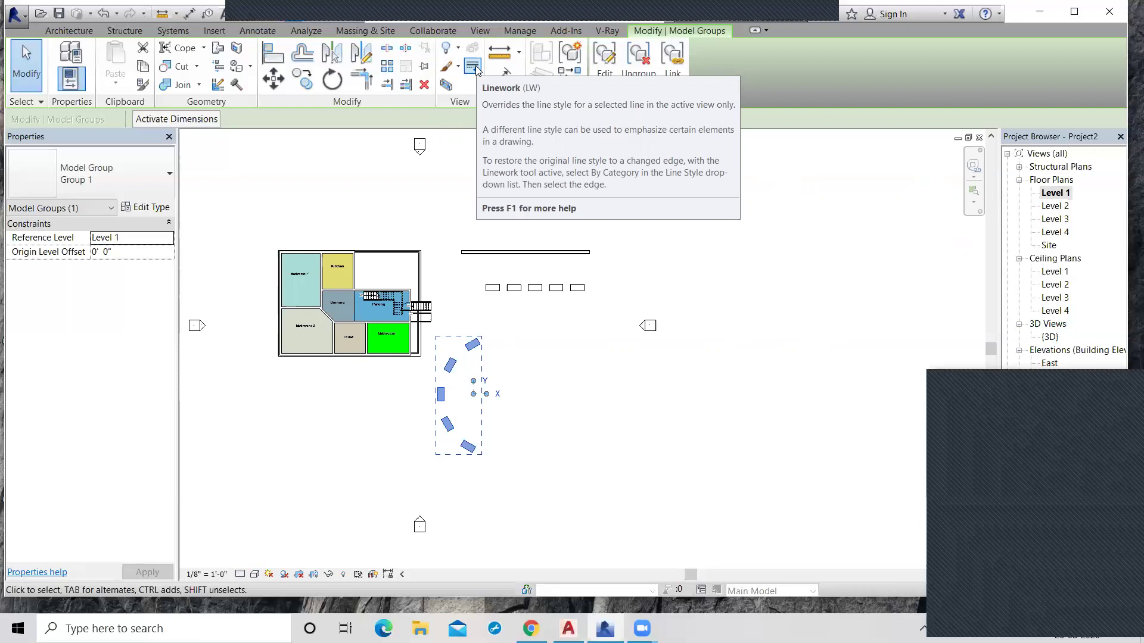
{"action": "left_click", "coordinate": [473, 66]}
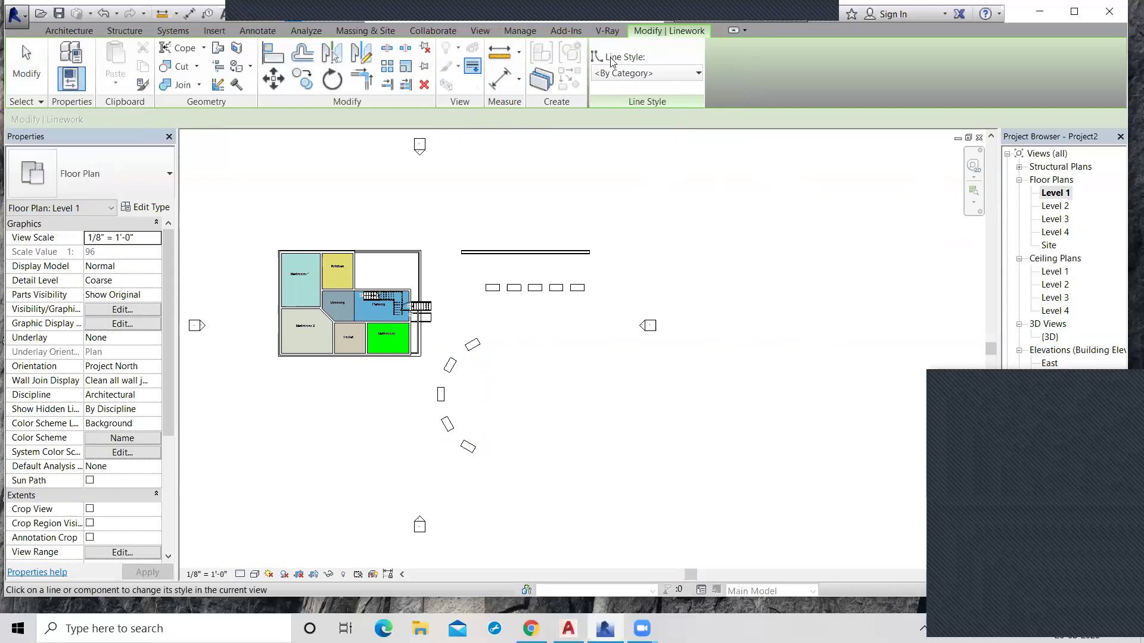
{"action": "left_click", "coordinate": [653, 76]}
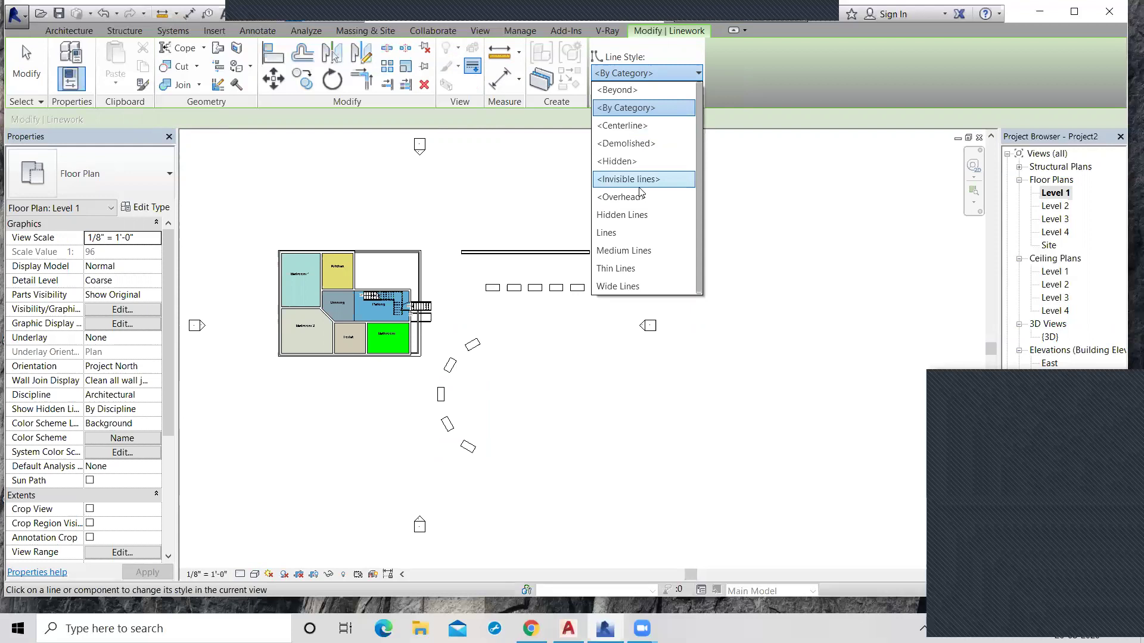
{"action": "left_click", "coordinate": [508, 252]}
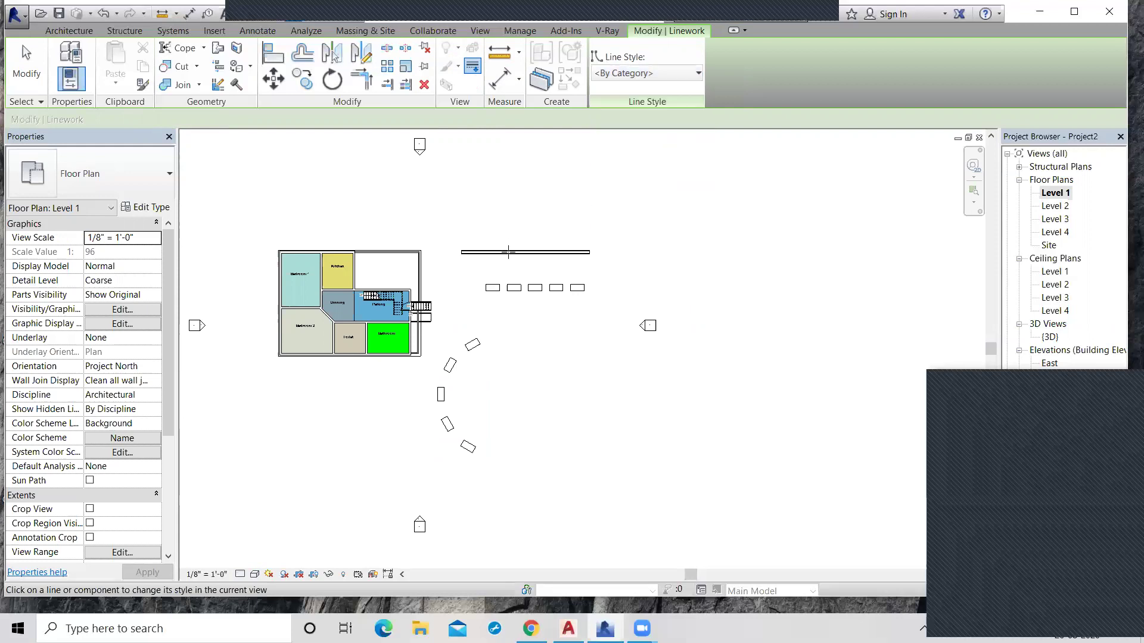
{"action": "scroll", "coordinate": [542, 256], "scroll_direction": "up", "scroll_amount": 2}
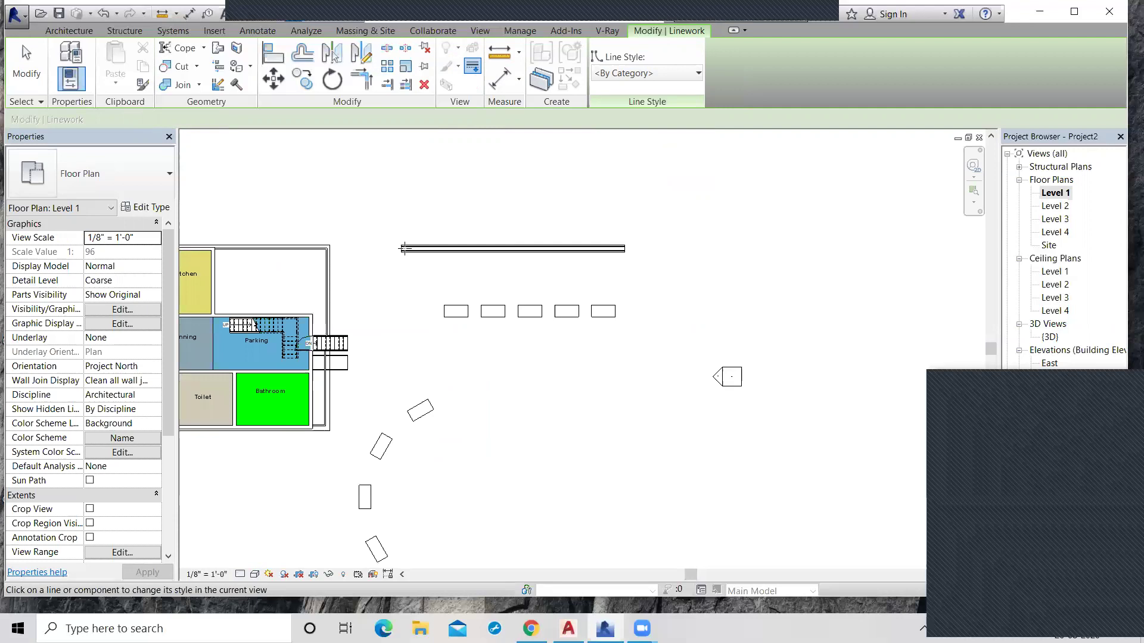
{"action": "scroll", "coordinate": [404, 249], "scroll_direction": "up", "scroll_amount": 2}
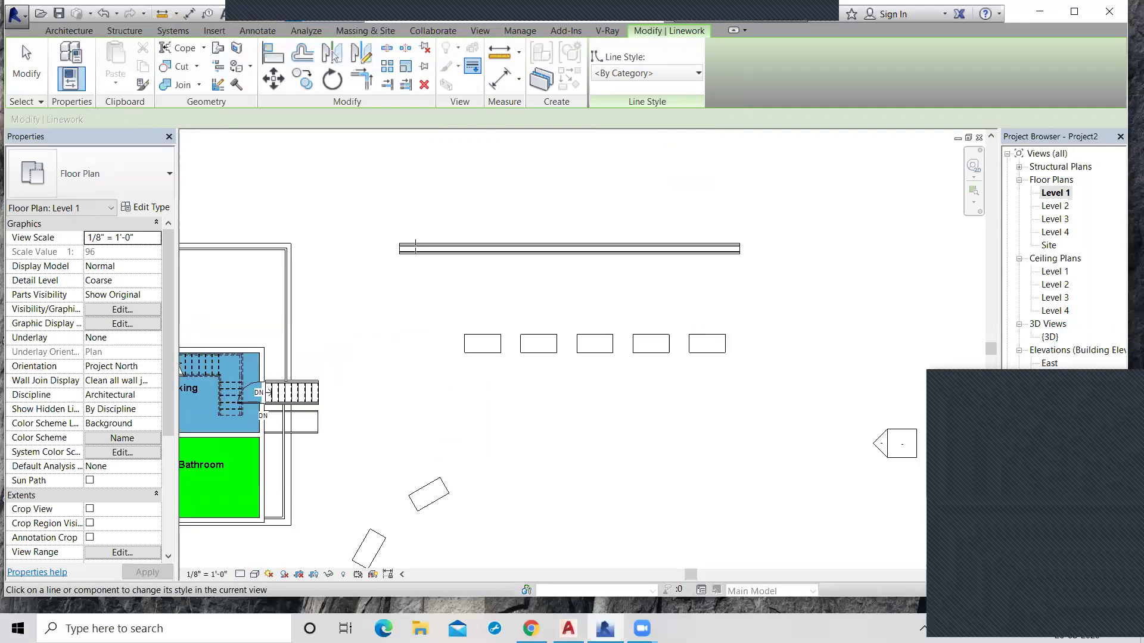
{"action": "scroll", "coordinate": [415, 248], "scroll_direction": "down", "scroll_amount": 2}
{"action": "right_click", "coordinate": [464, 196]}
{"action": "left_click", "coordinate": [483, 205]}
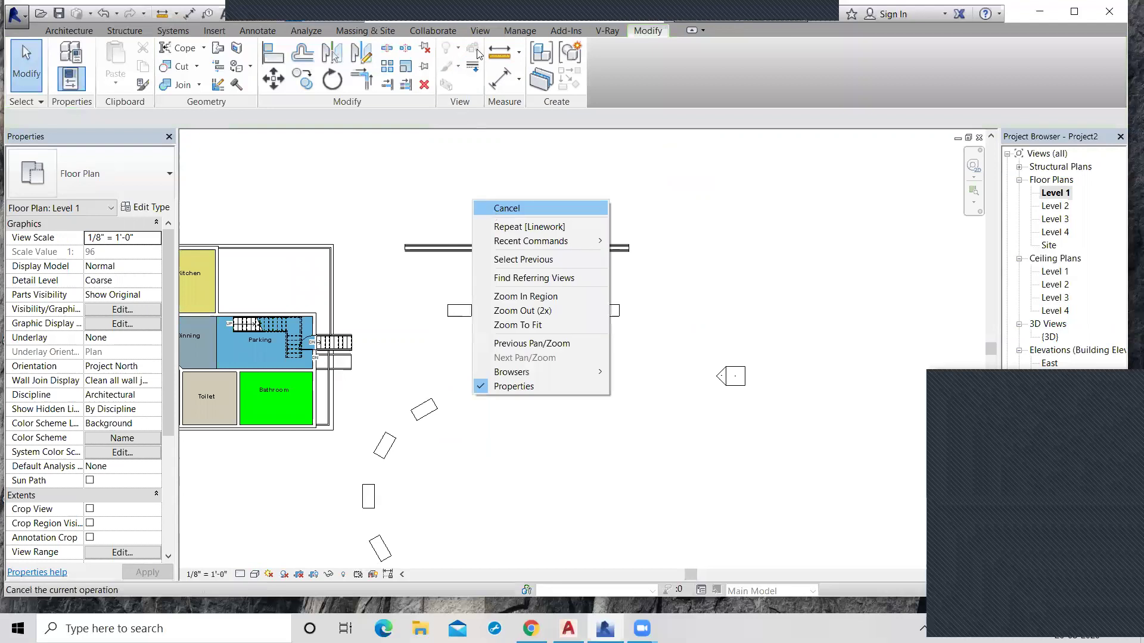
Place a linear dimension along the full length of the straight wall, just north of it
{"action": "left_click", "coordinate": [449, 84]}
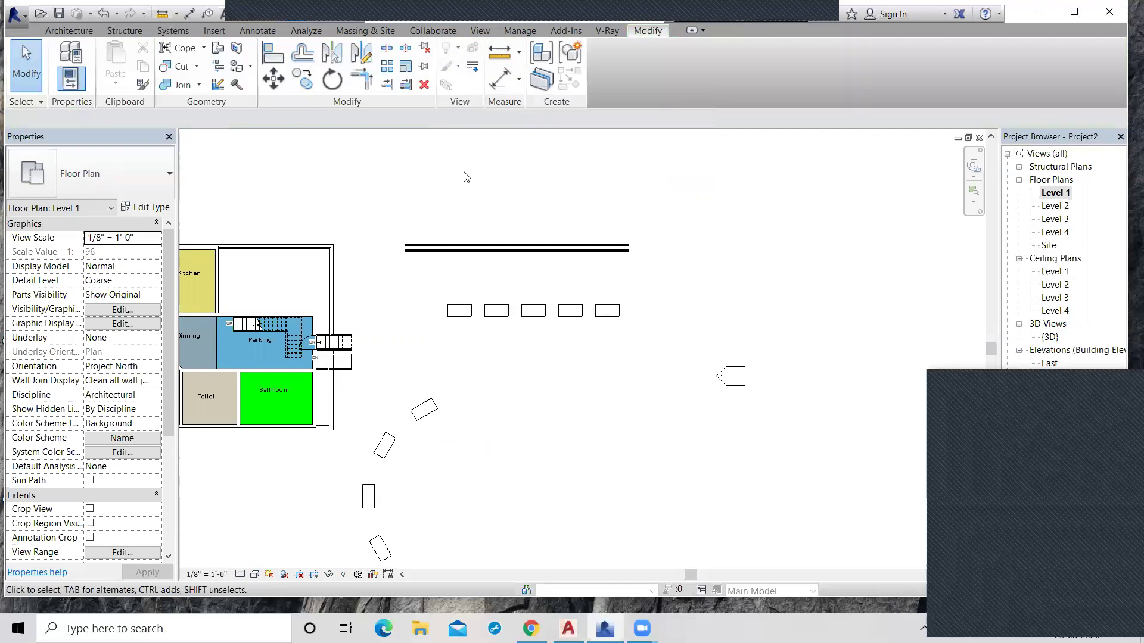
{"action": "left_click", "coordinate": [518, 84]}
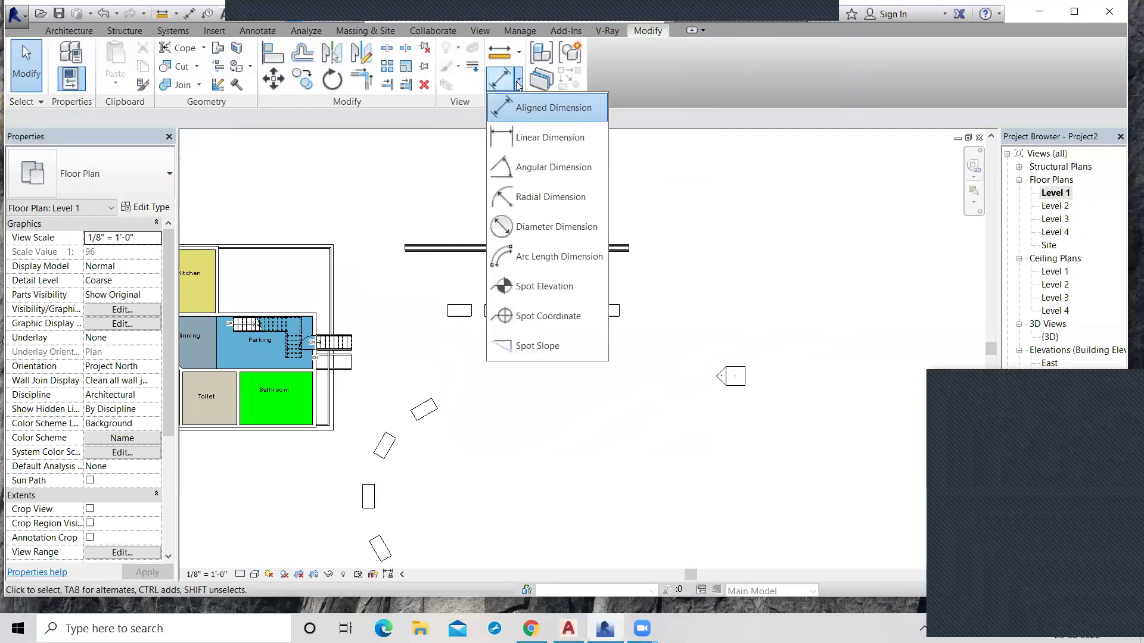
{"action": "left_click", "coordinate": [539, 134]}
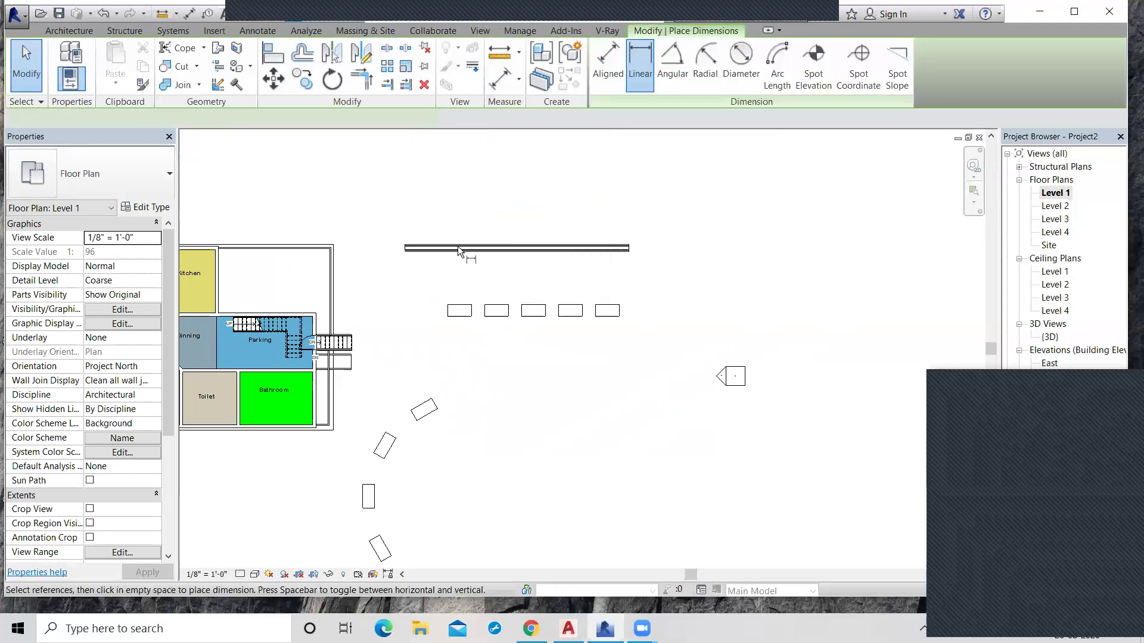
{"action": "left_click", "coordinate": [404, 250]}
{"action": "left_click", "coordinate": [629, 251]}
{"action": "left_click", "coordinate": [519, 225]}
{"action": "scroll", "coordinate": [511, 221], "scroll_direction": "up", "scroll_amount": 2}
{"action": "scroll", "coordinate": [514, 222], "scroll_direction": "up", "scroll_amount": 3}
{"action": "scroll", "coordinate": [519, 226], "scroll_direction": "down", "scroll_amount": 3}
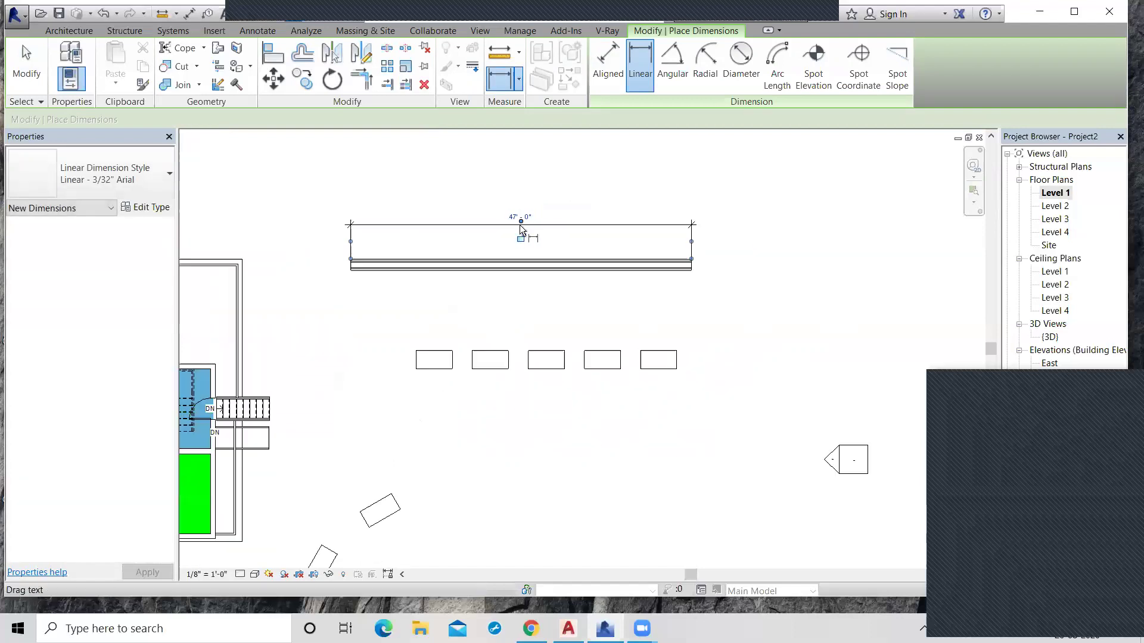
Leave the dimension tool and delete the linear dimension along the straight wall
{"action": "right_click", "coordinate": [569, 190]}
{"action": "right_click", "coordinate": [566, 210]}
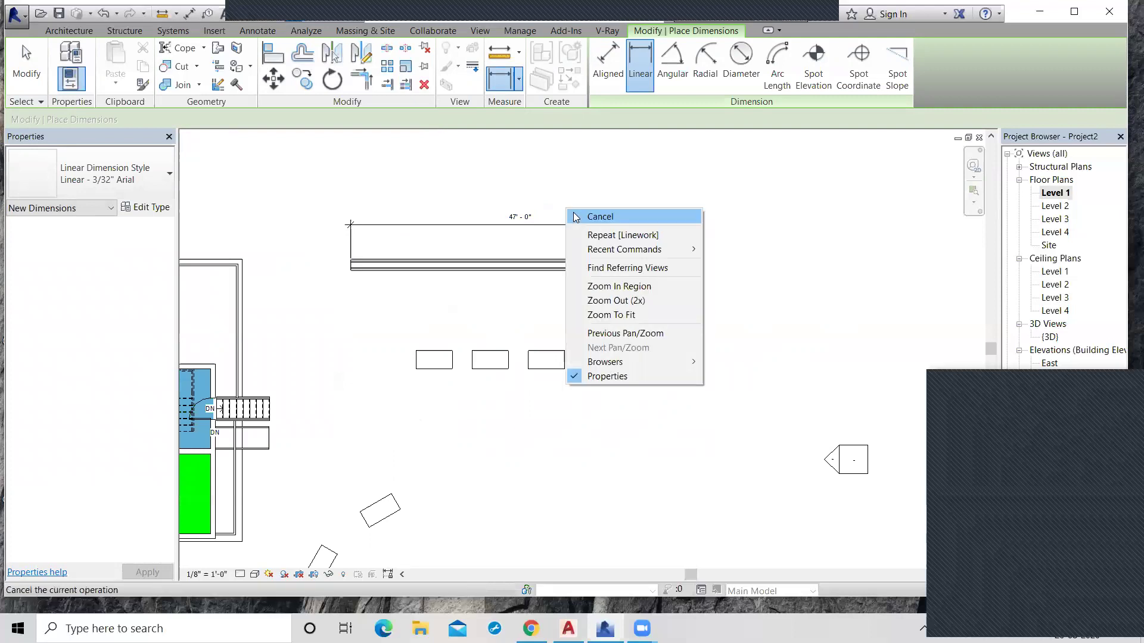
{"action": "left_click", "coordinate": [576, 217]}
{"action": "left_click", "coordinate": [554, 226]}
{"action": "key", "text": "Delete"}
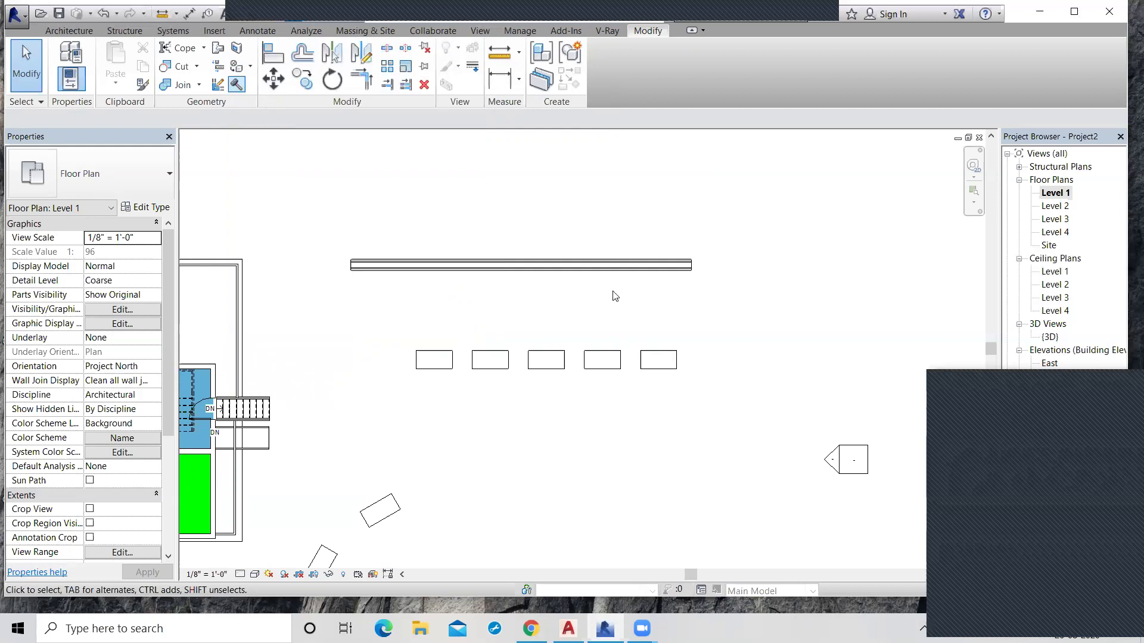
Open the {3D} view, fit a Selection Box around the Group 1 desks, and clear the selection
{"action": "double_click", "coordinate": [1050, 337]}
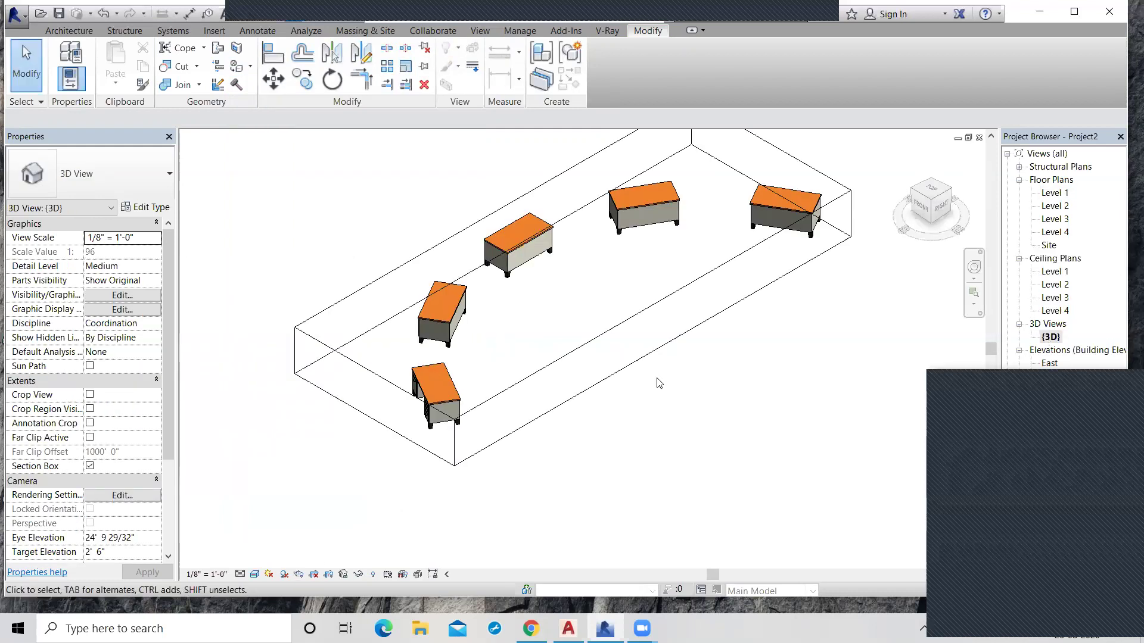
{"action": "scroll", "coordinate": [659, 382], "scroll_direction": "down", "scroll_amount": 5}
{"action": "scroll", "coordinate": [659, 383], "scroll_direction": "down", "scroll_amount": 2}
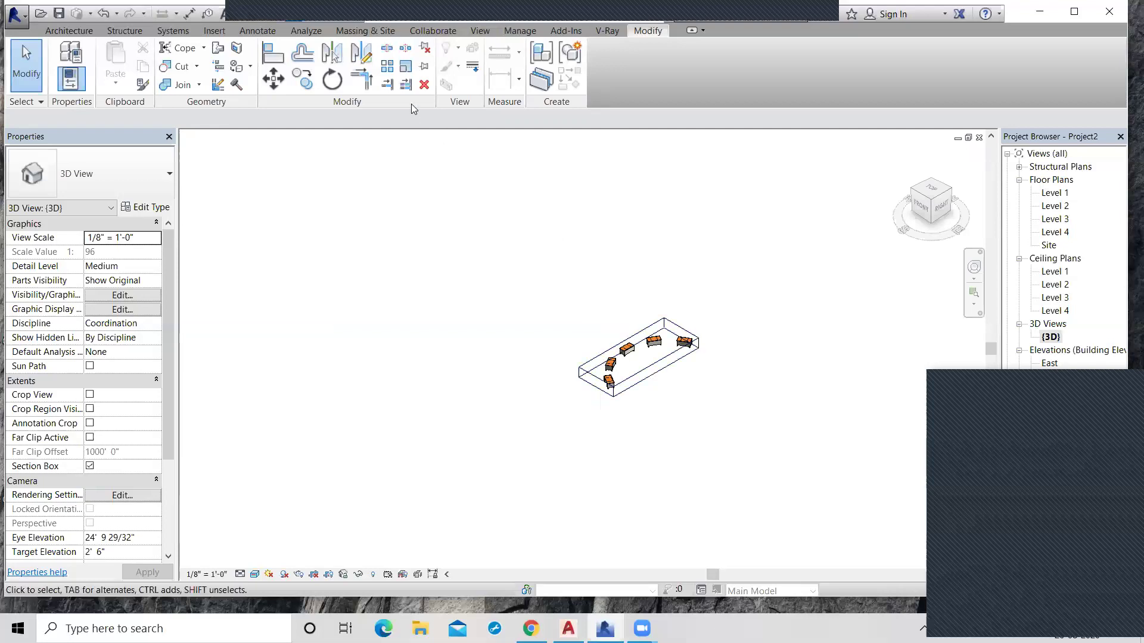
{"action": "left_click", "coordinate": [661, 382]}
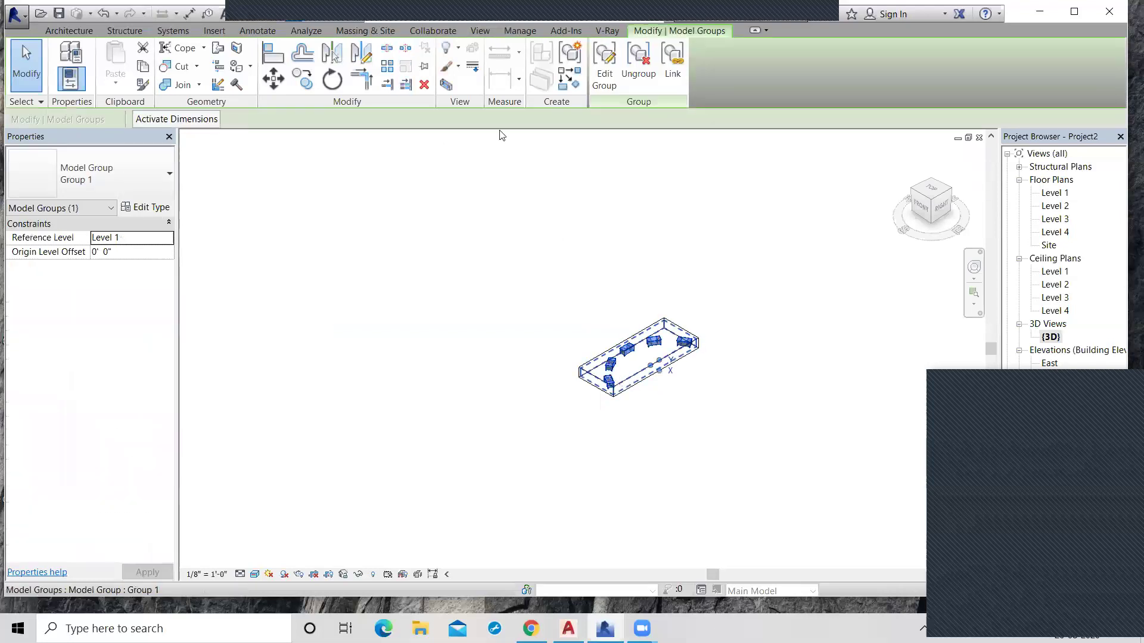
{"action": "left_click", "coordinate": [445, 84]}
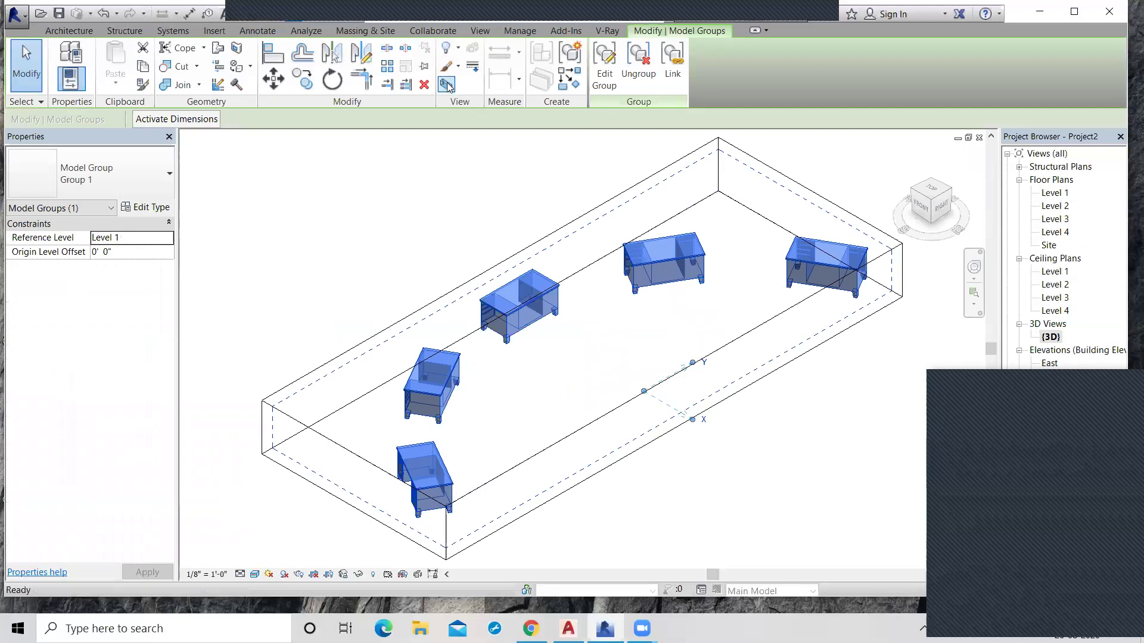
{"action": "scroll", "coordinate": [427, 202], "scroll_direction": "down", "scroll_amount": 3}
{"action": "scroll", "coordinate": [550, 300], "scroll_direction": "down", "scroll_amount": 8}
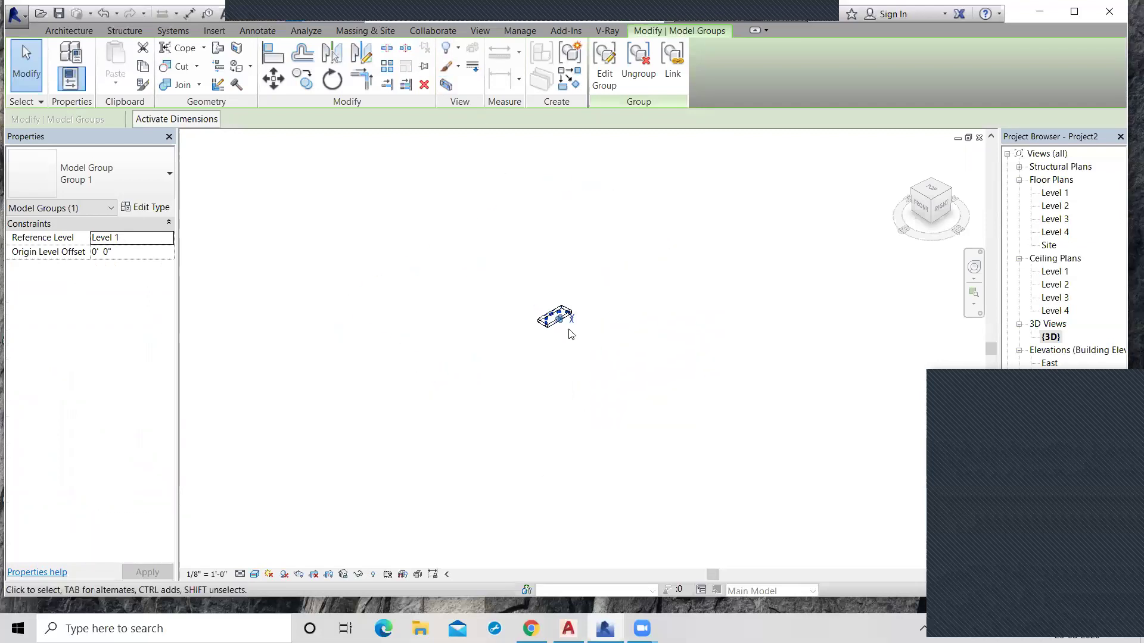
{"action": "key", "text": "Escape"}
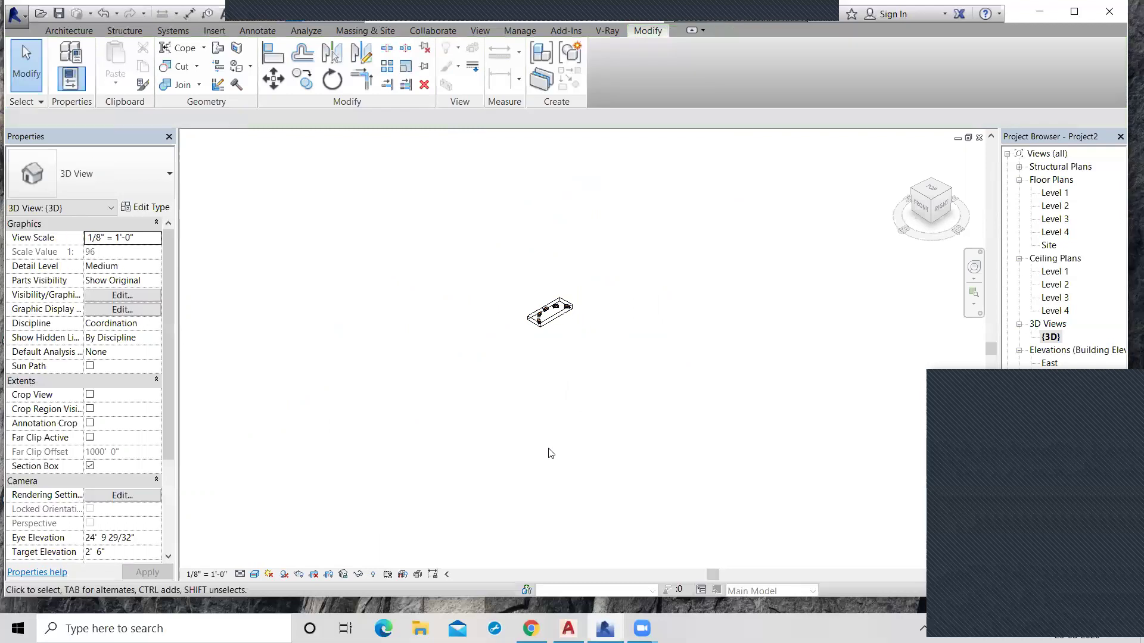
{"action": "left_click", "coordinate": [1053, 337]}
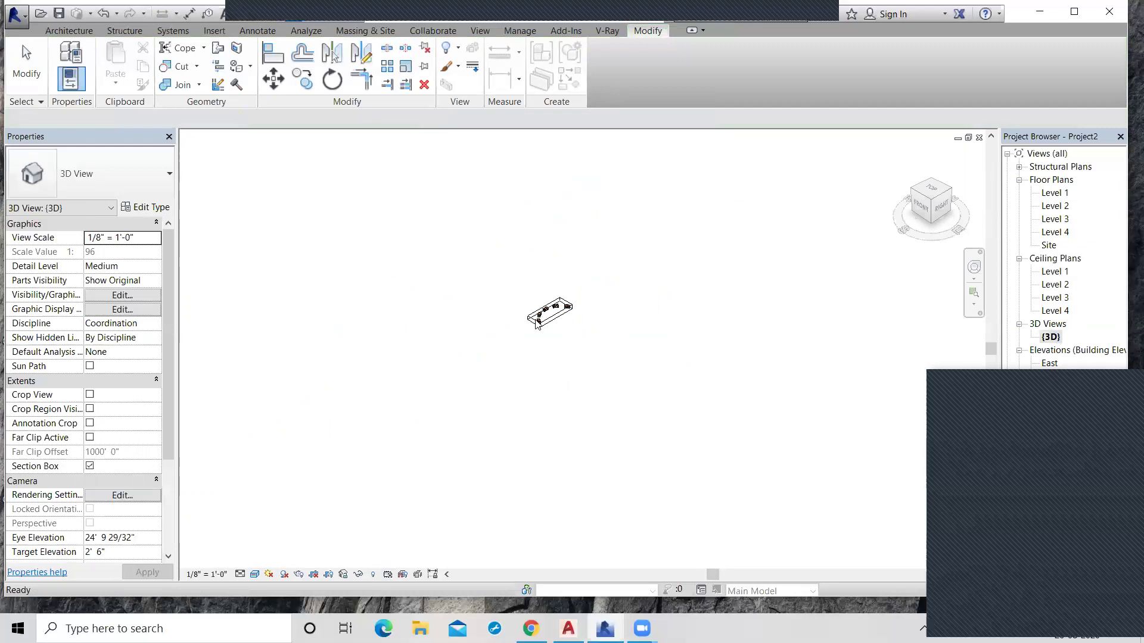
{"action": "scroll", "coordinate": [536, 323], "scroll_direction": "up", "scroll_amount": 2}
{"action": "left_click", "coordinate": [546, 311]}
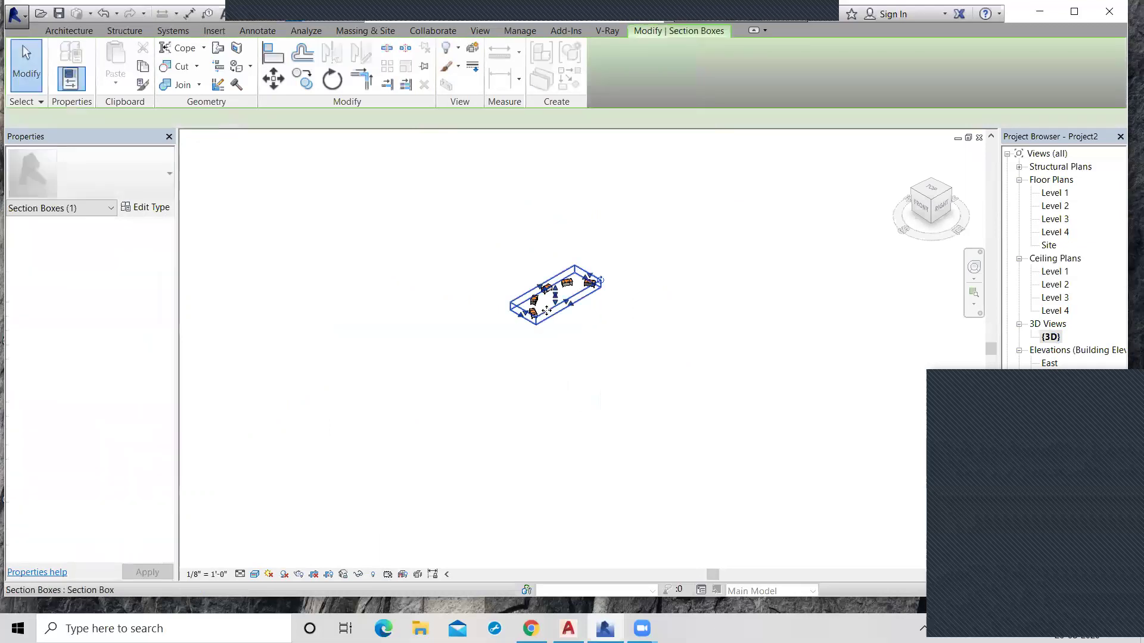
{"action": "right_click", "coordinate": [546, 310]}
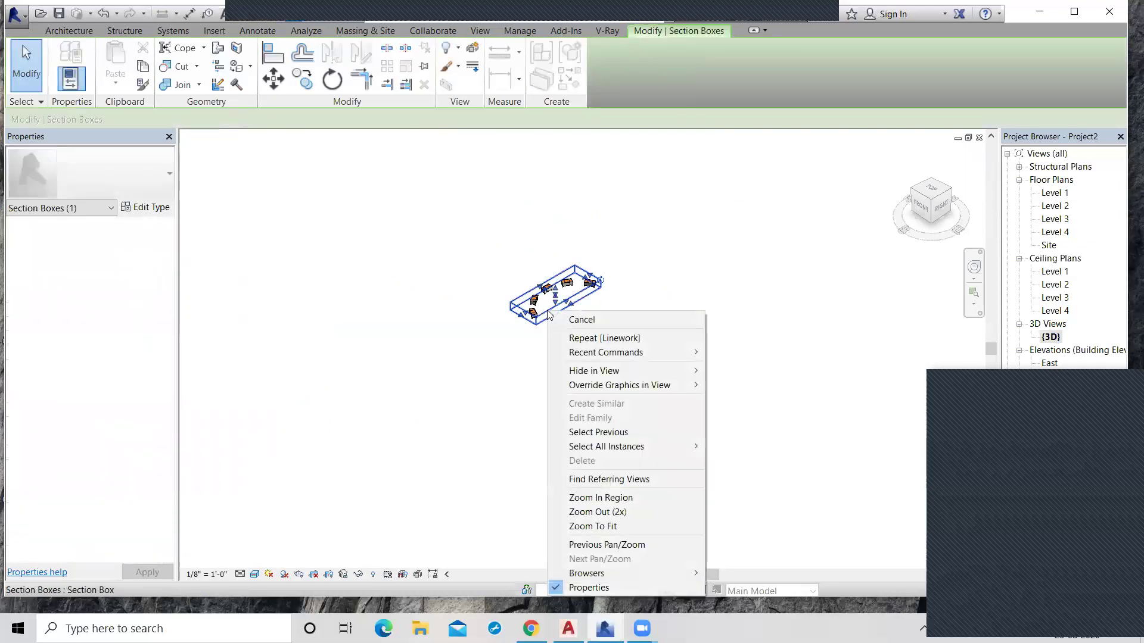
{"action": "left_click", "coordinate": [486, 380]}
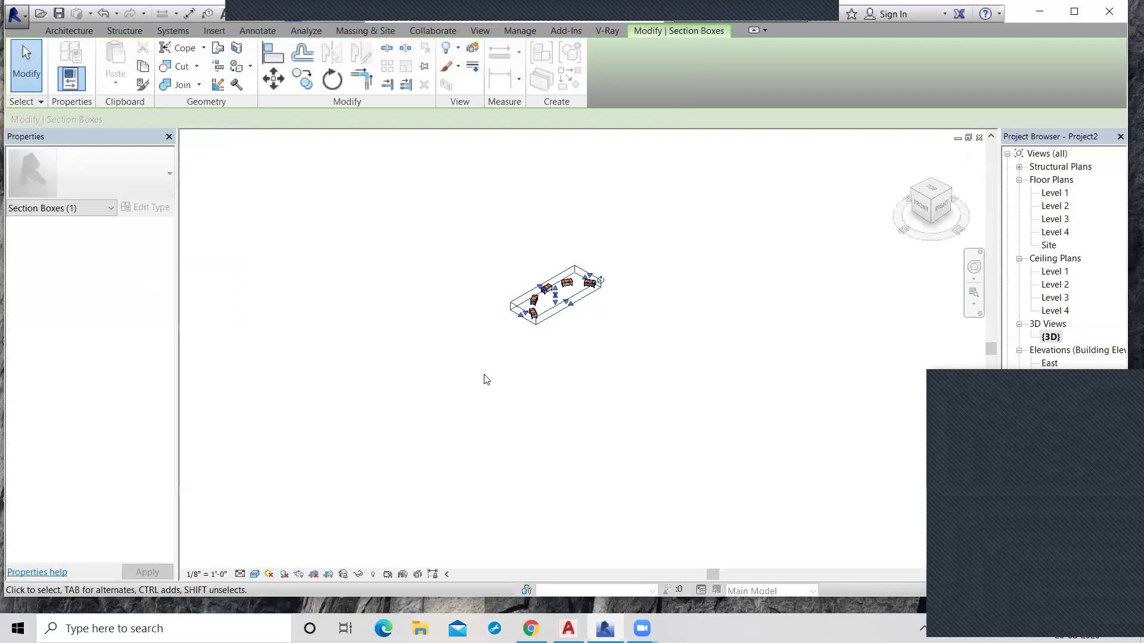
{"action": "left_click", "coordinate": [490, 309]}
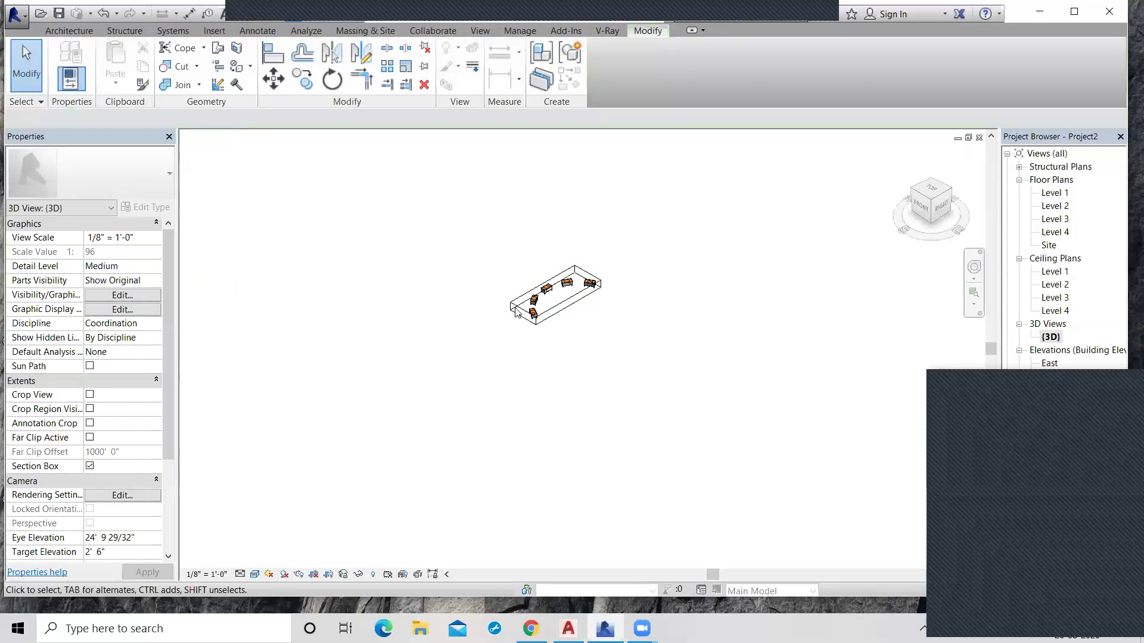
Stretch the section box outward on three sides until it encloses the whole building as well as the desks, and deselect it
{"action": "left_click", "coordinate": [516, 312]}
{"action": "scroll", "coordinate": [519, 314], "scroll_direction": "up", "scroll_amount": 5}
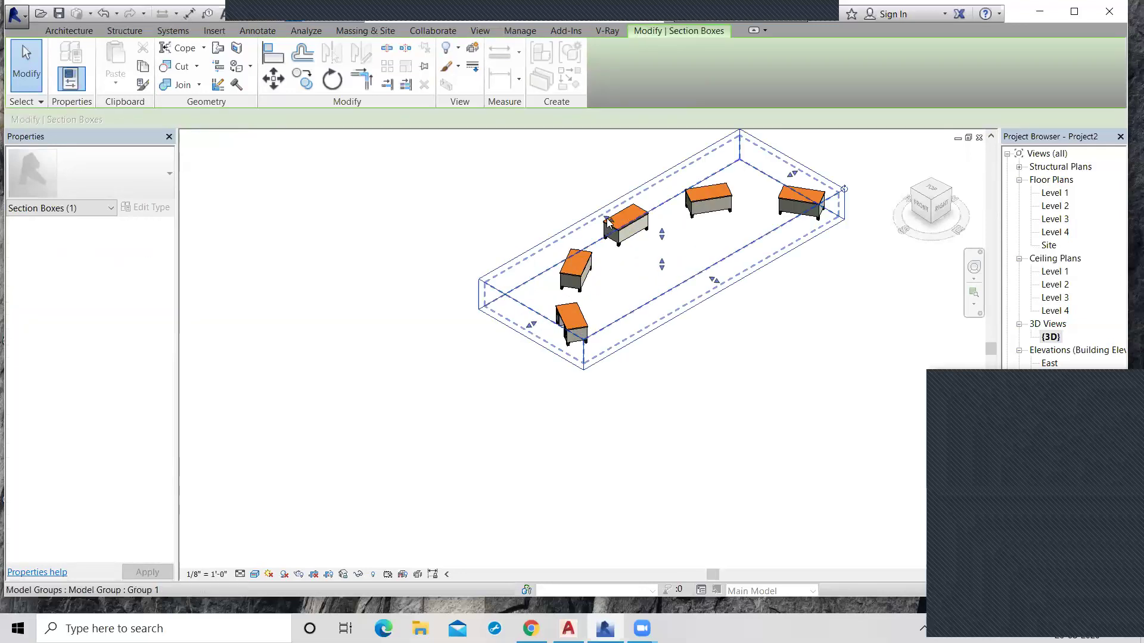
{"action": "left_click_drag", "start_coordinate": [609, 224], "coordinate": [439, 348]}
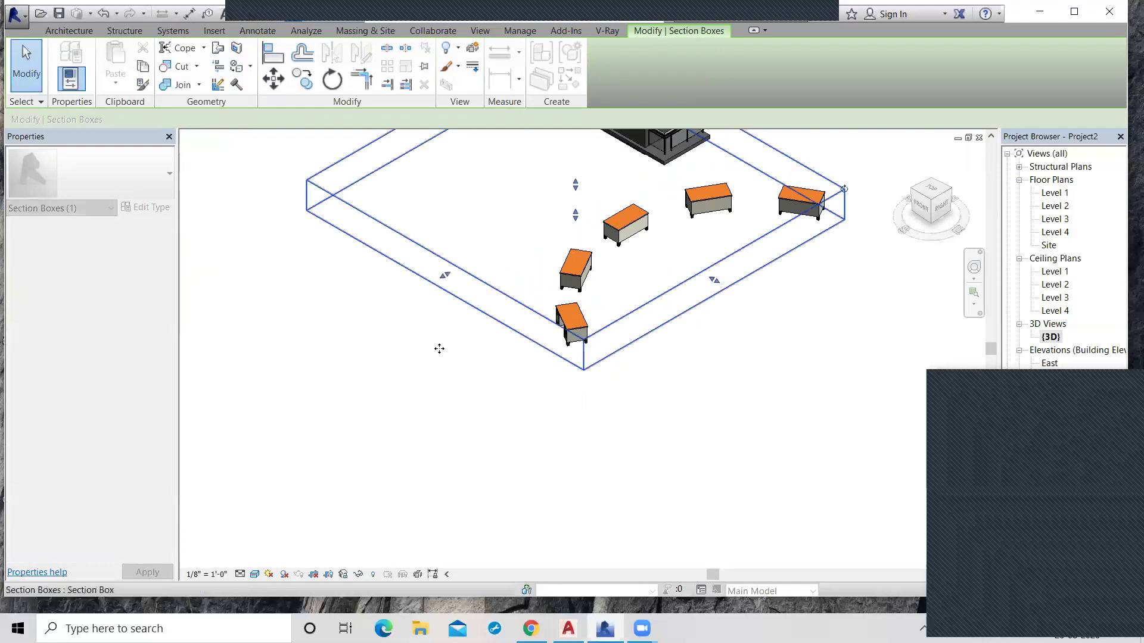
{"action": "scroll", "coordinate": [463, 449], "scroll_direction": "down", "scroll_amount": 2}
{"action": "scroll", "coordinate": [482, 498], "scroll_direction": "down", "scroll_amount": 2}
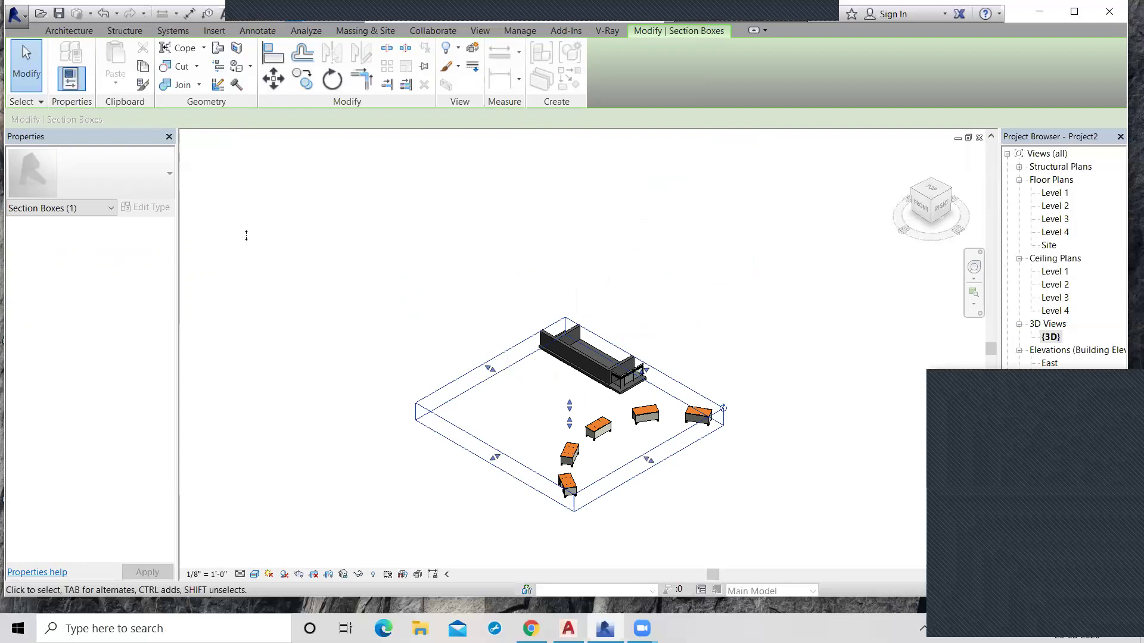
{"action": "scroll", "coordinate": [439, 367], "scroll_direction": "down", "scroll_amount": 1}
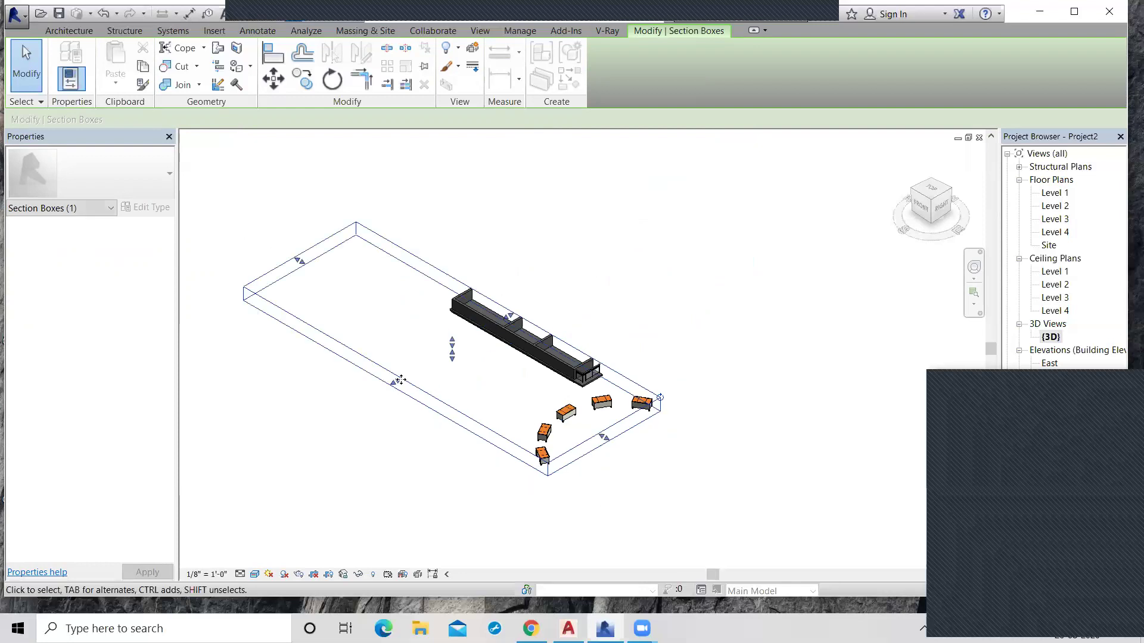
{"action": "left_click_drag", "start_coordinate": [396, 382], "coordinate": [283, 445]}
{"action": "scroll", "coordinate": [554, 361], "scroll_direction": "down", "scroll_amount": 4}
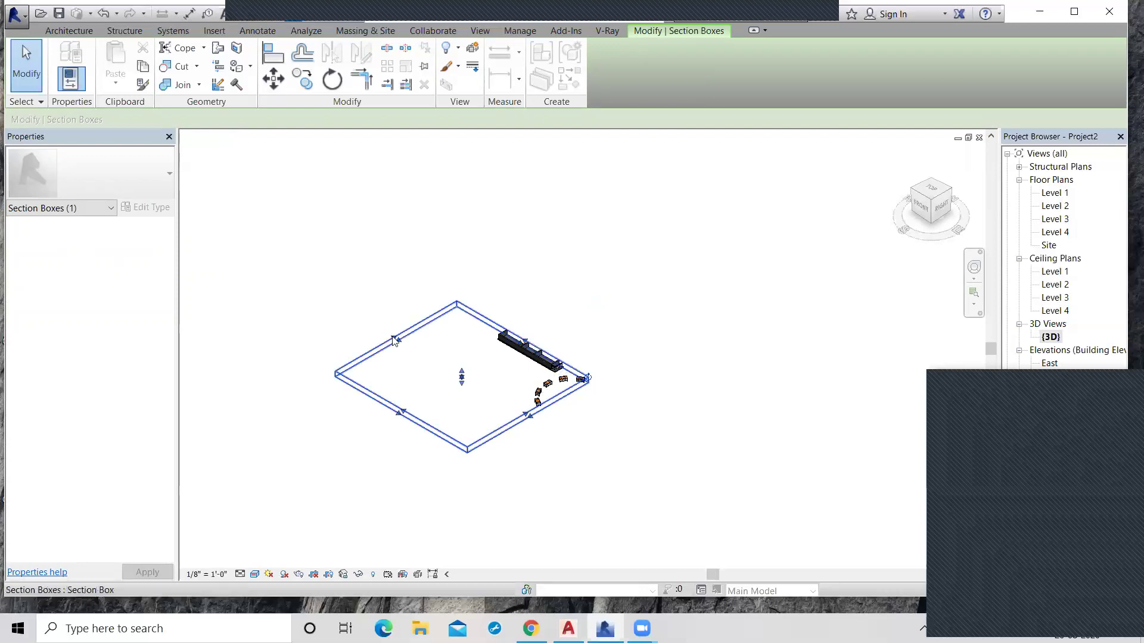
{"action": "left_click_drag", "start_coordinate": [396, 339], "coordinate": [273, 197]}
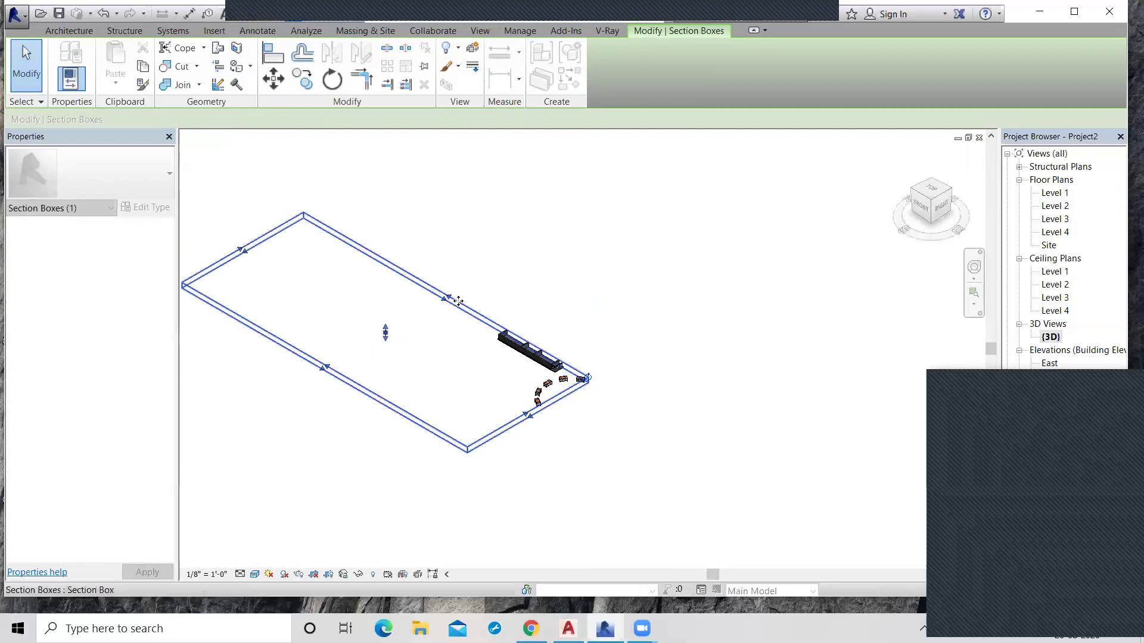
{"action": "left_click_drag", "start_coordinate": [467, 273], "coordinate": [574, 179]}
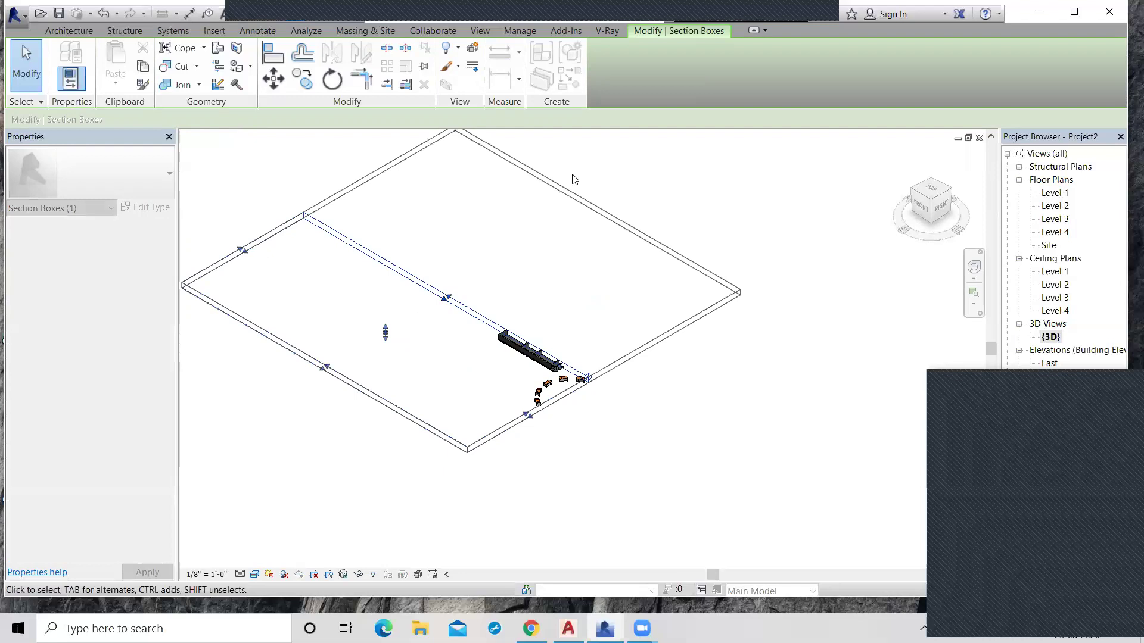
{"action": "scroll", "coordinate": [506, 286], "scroll_direction": "down", "scroll_amount": 2}
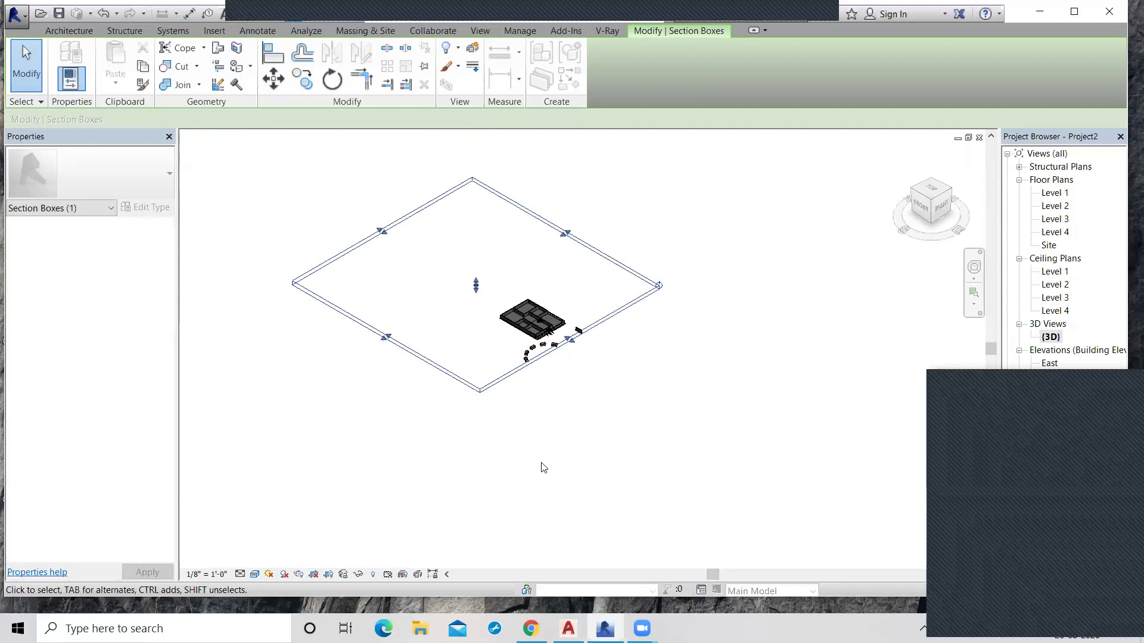
{"action": "left_click", "coordinate": [280, 212]}
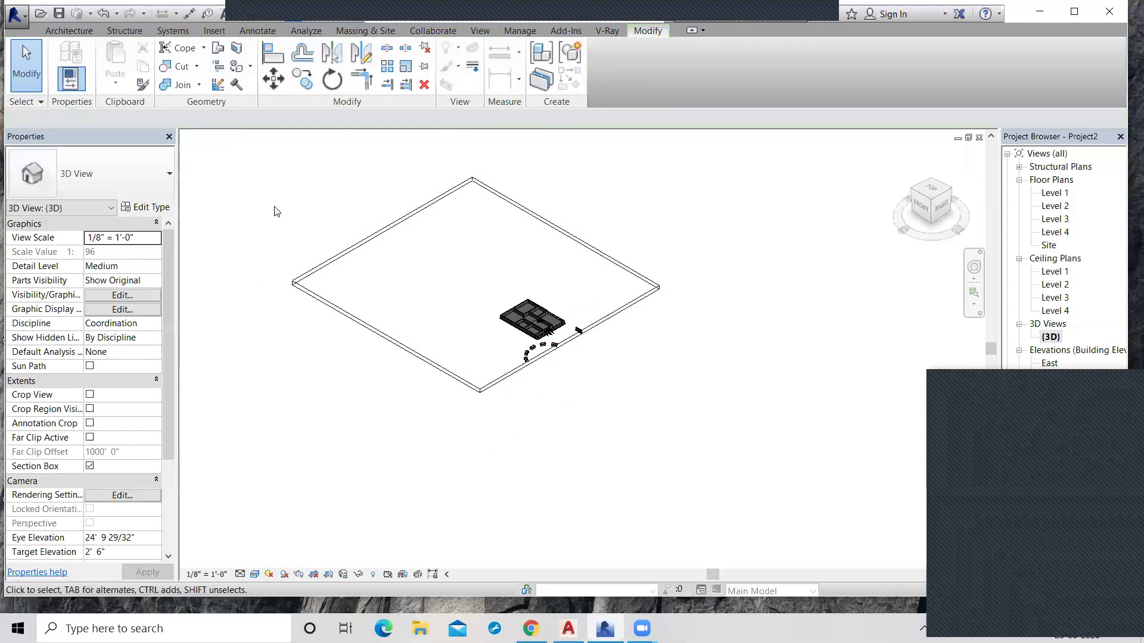
Select the section box and check the {3D} view's properties in place of the box's own
{"action": "left_click", "coordinate": [310, 275]}
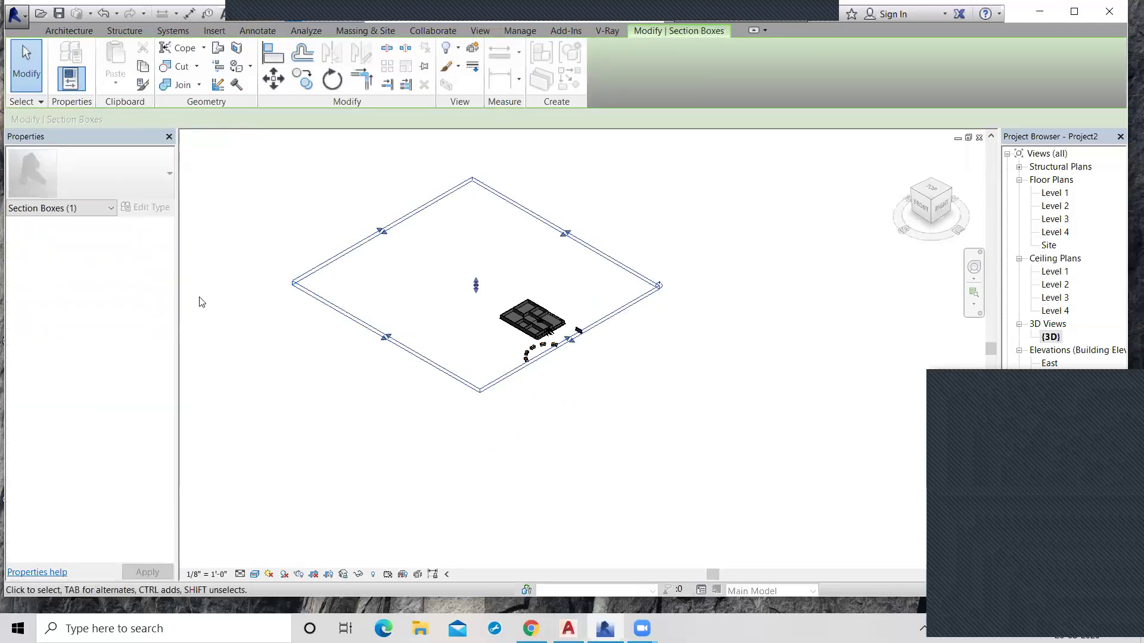
{"action": "left_click", "coordinate": [95, 208]}
{"action": "left_click", "coordinate": [35, 236]}
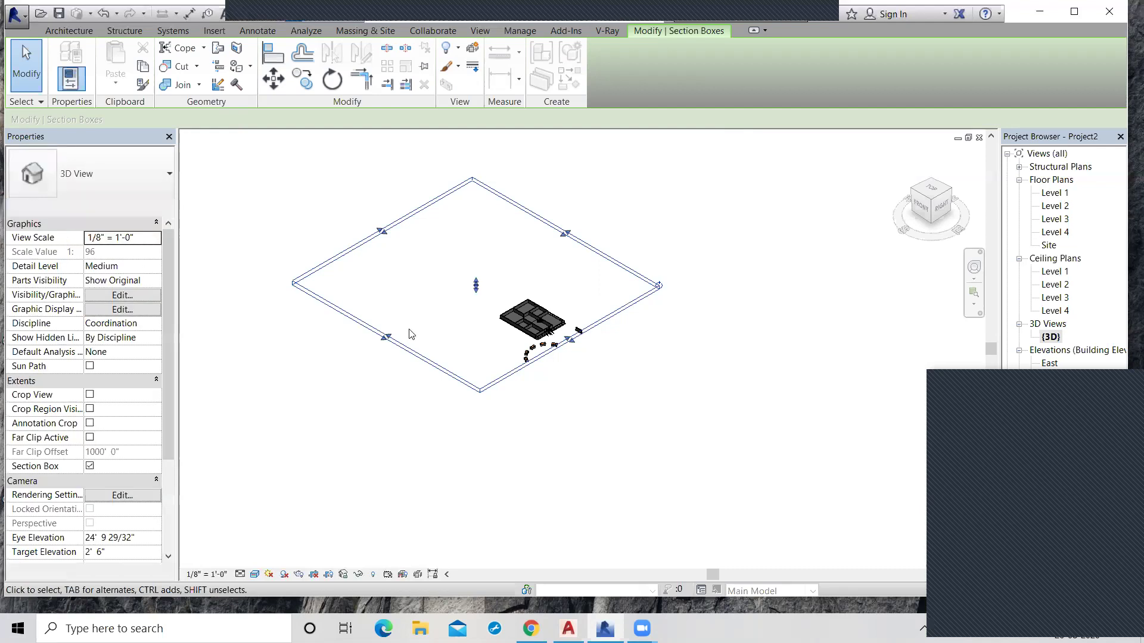
{"action": "scroll", "coordinate": [554, 358], "scroll_direction": "down", "scroll_amount": 3}
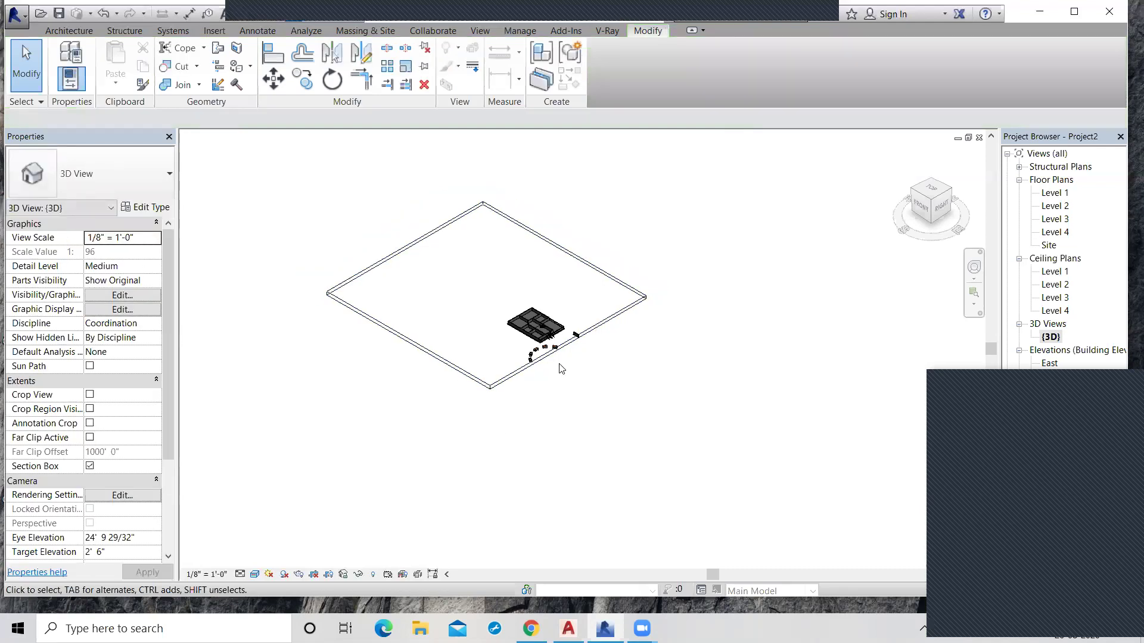
Review the section box's view-specific graphics override by element without changing any setting
{"action": "right_click", "coordinate": [440, 334]}
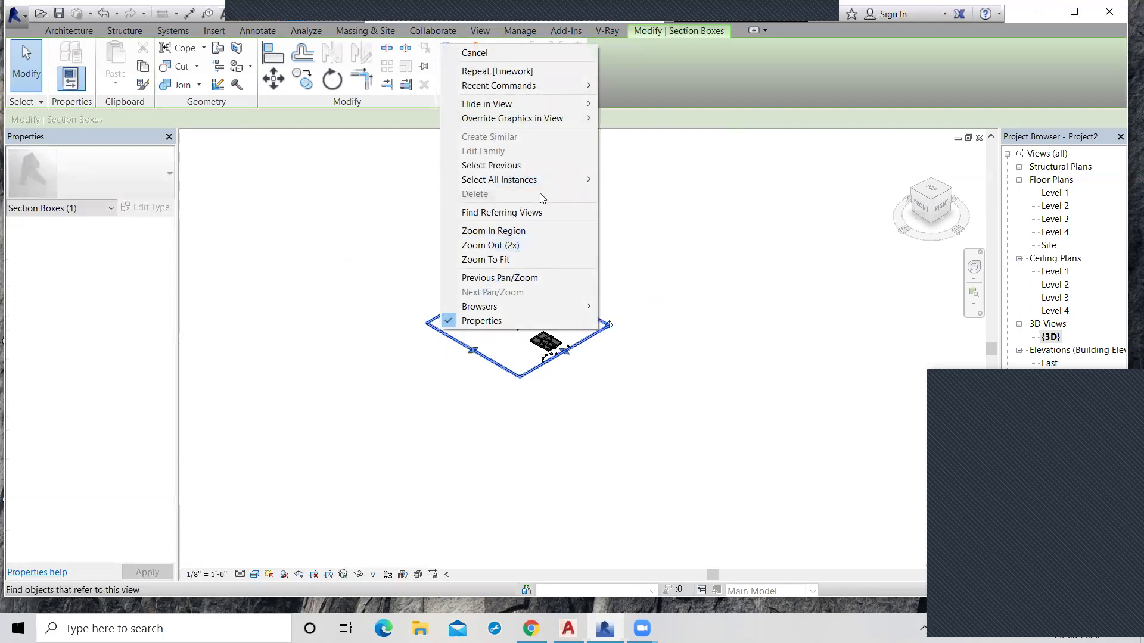
{"action": "left_click", "coordinate": [523, 165]}
{"action": "scroll", "coordinate": [631, 306], "scroll_direction": "down", "scroll_amount": 2}
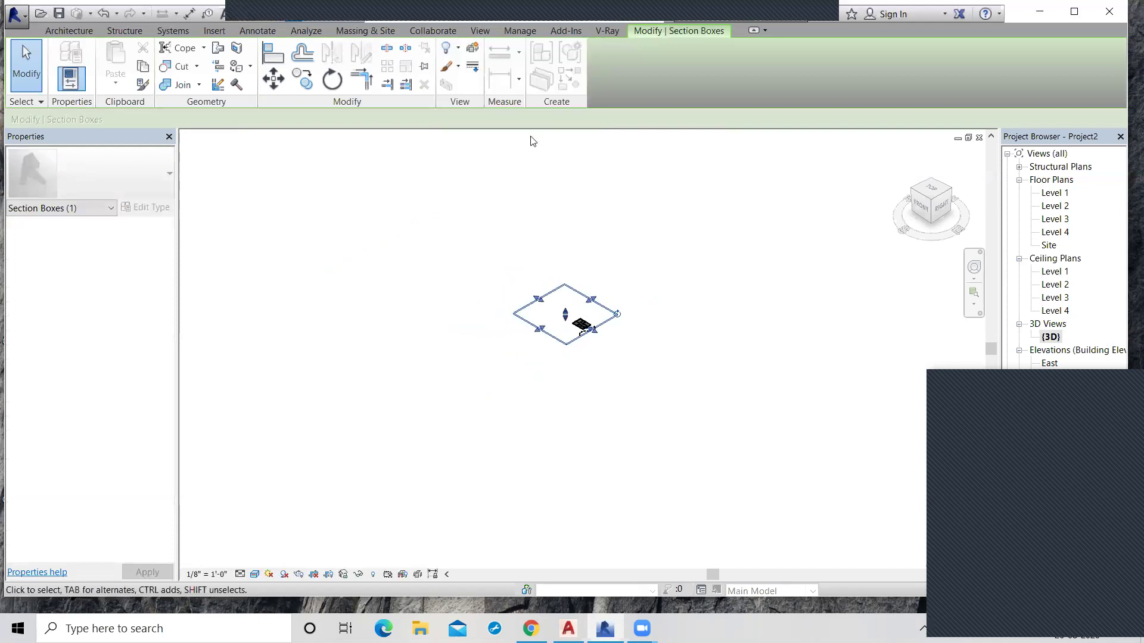
{"action": "left_click", "coordinate": [459, 68]}
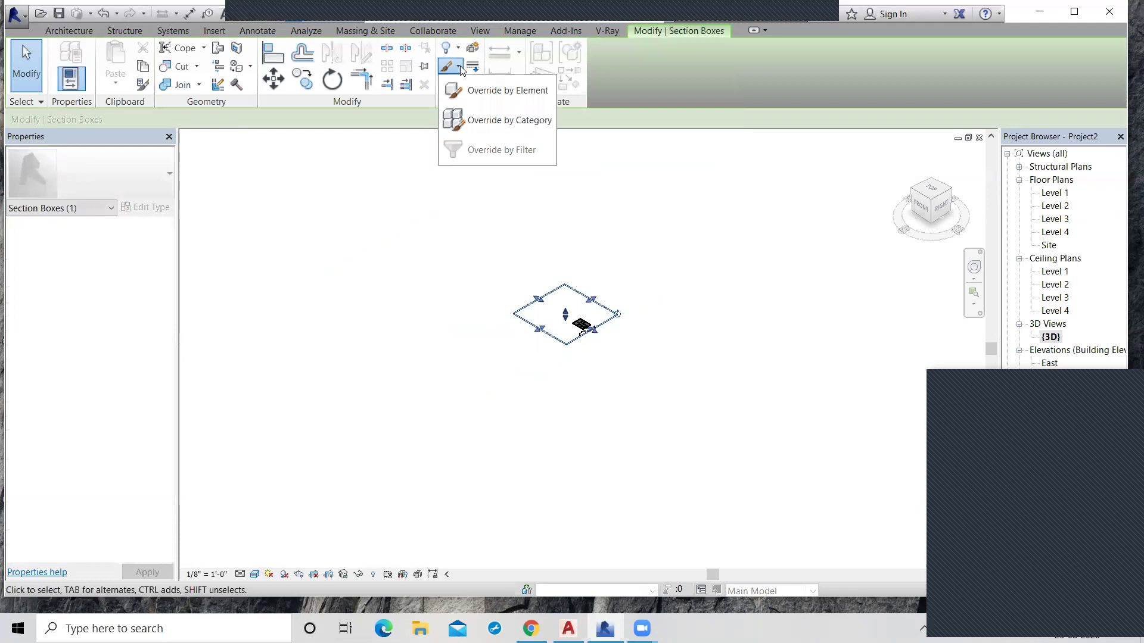
{"action": "left_click", "coordinate": [474, 93]}
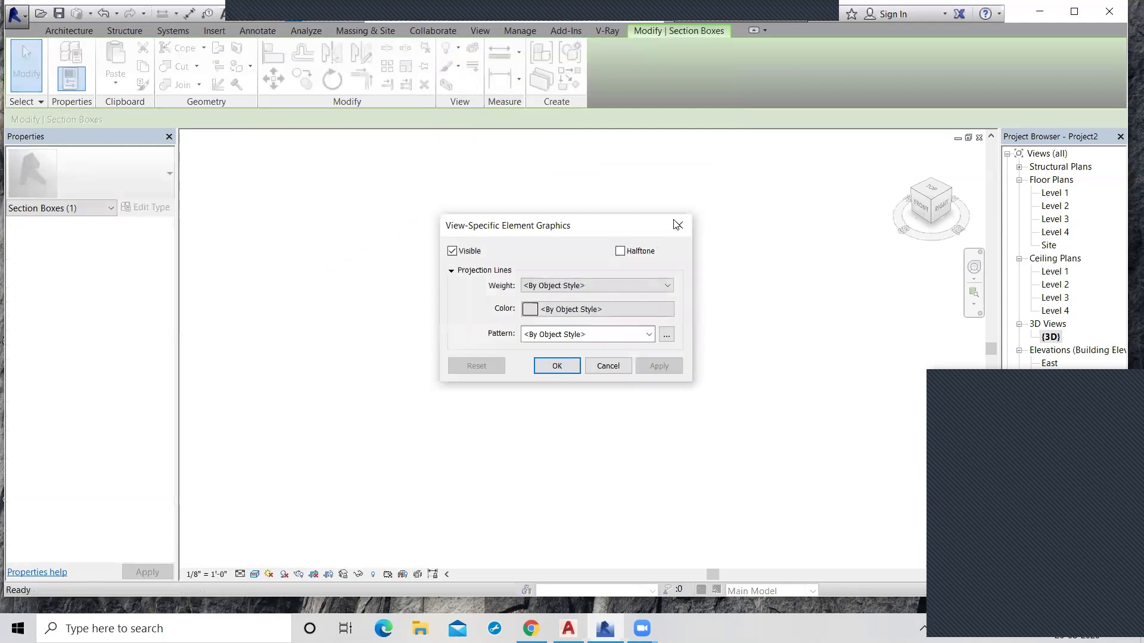
{"action": "left_click", "coordinate": [679, 225]}
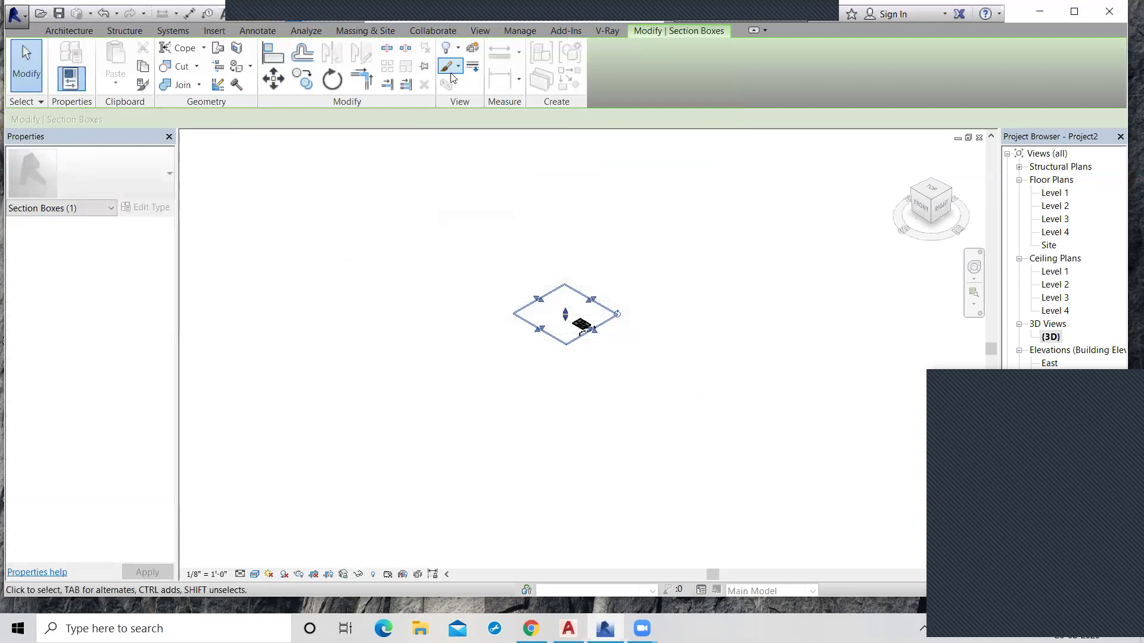
Apply Displace Elements to the selected section box, examine the displacement set around the building, and clear the selection
{"action": "left_click", "coordinate": [473, 49]}
{"action": "scroll", "coordinate": [596, 338], "scroll_direction": "up", "scroll_amount": 8}
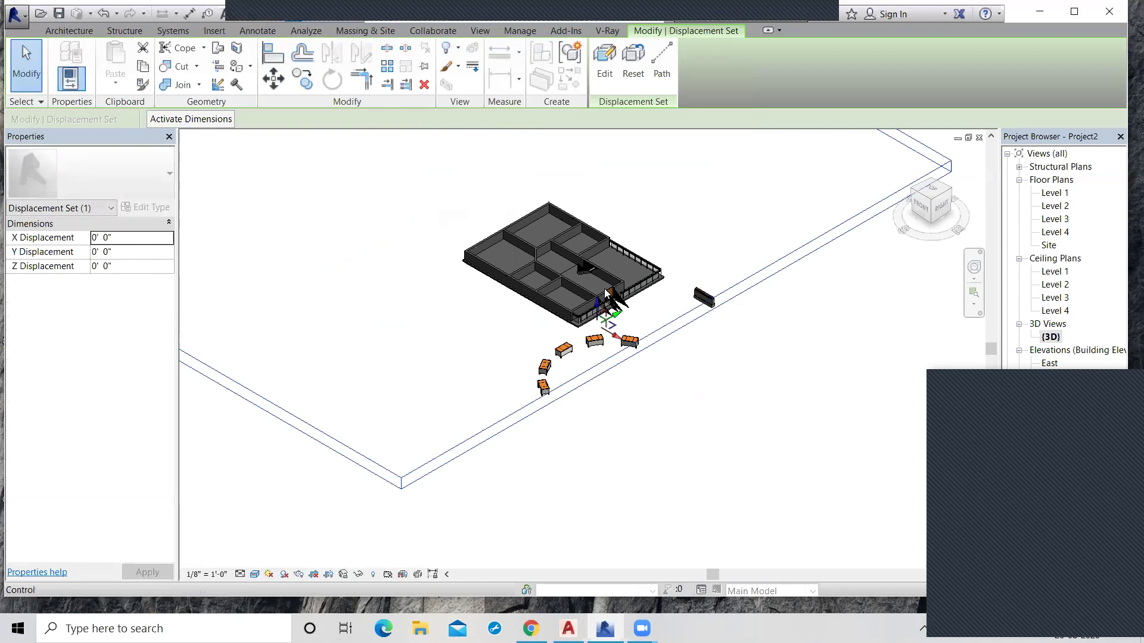
{"action": "scroll", "coordinate": [606, 295], "scroll_direction": "up", "scroll_amount": 3}
{"action": "scroll", "coordinate": [611, 364], "scroll_direction": "down", "scroll_amount": 4}
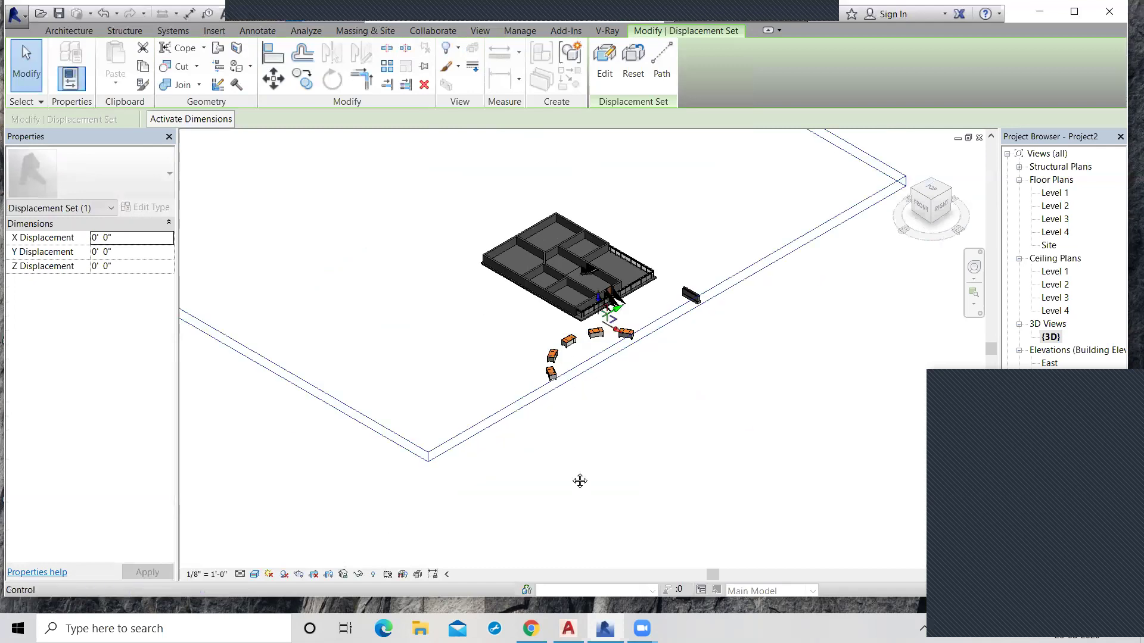
{"action": "middle_click_drag", "start_coordinate": [644, 433], "coordinate": [578, 481]}
{"action": "scroll", "coordinate": [590, 412], "scroll_direction": "down", "scroll_amount": 1}
{"action": "scroll", "coordinate": [593, 416], "scroll_direction": "down", "scroll_amount": 2}
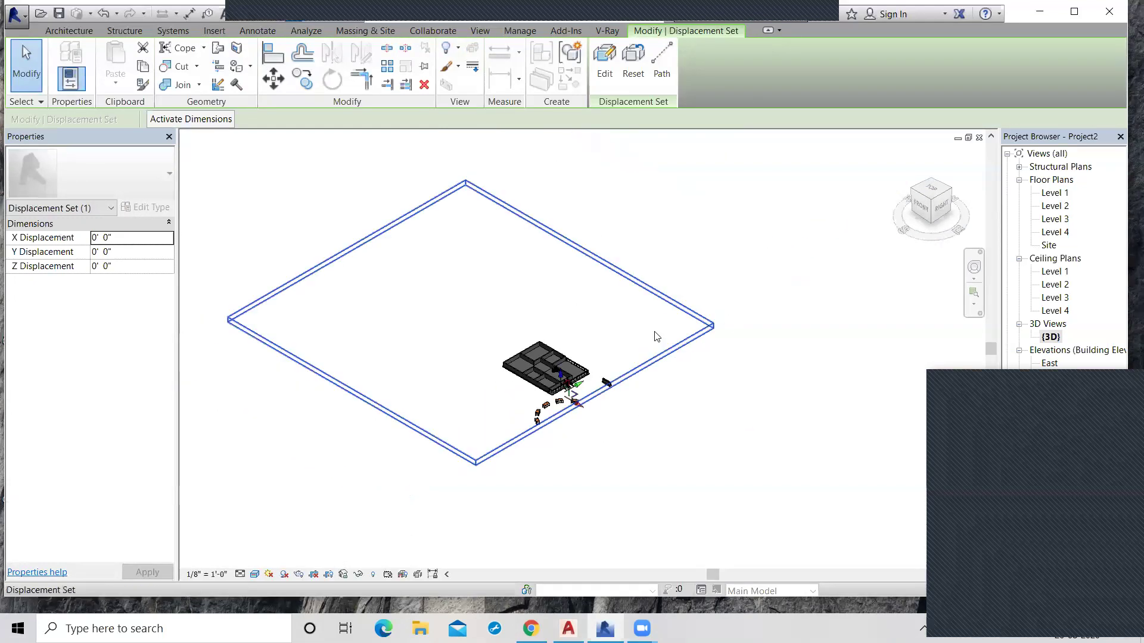
{"action": "left_click", "coordinate": [709, 459]}
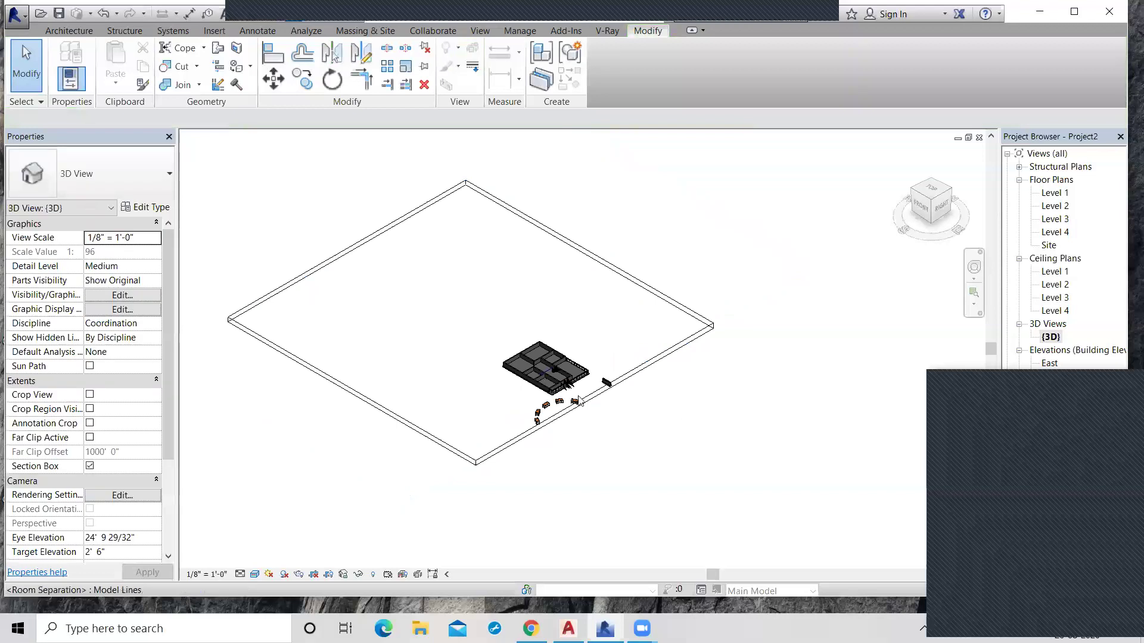
{"action": "scroll", "coordinate": [581, 396], "scroll_direction": "up", "scroll_amount": 5}
{"action": "scroll", "coordinate": [518, 388], "scroll_direction": "up", "scroll_amount": 2}
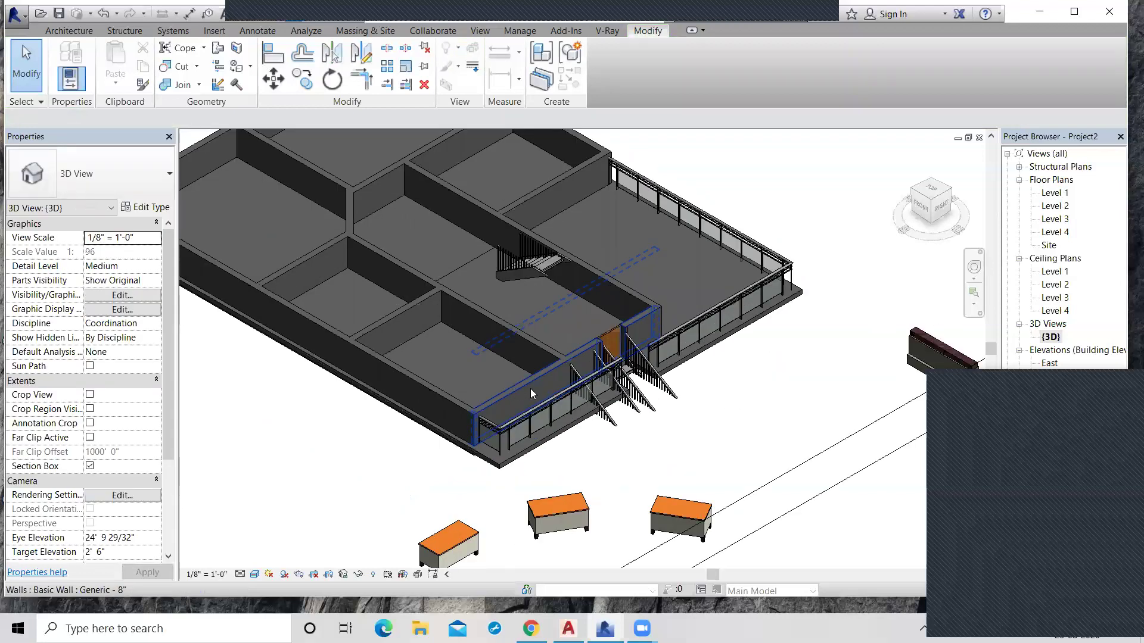
Select the displacement set and review its editing options without adding or removing any elements
{"action": "scroll", "coordinate": [470, 318], "scroll_direction": "up", "scroll_amount": 2}
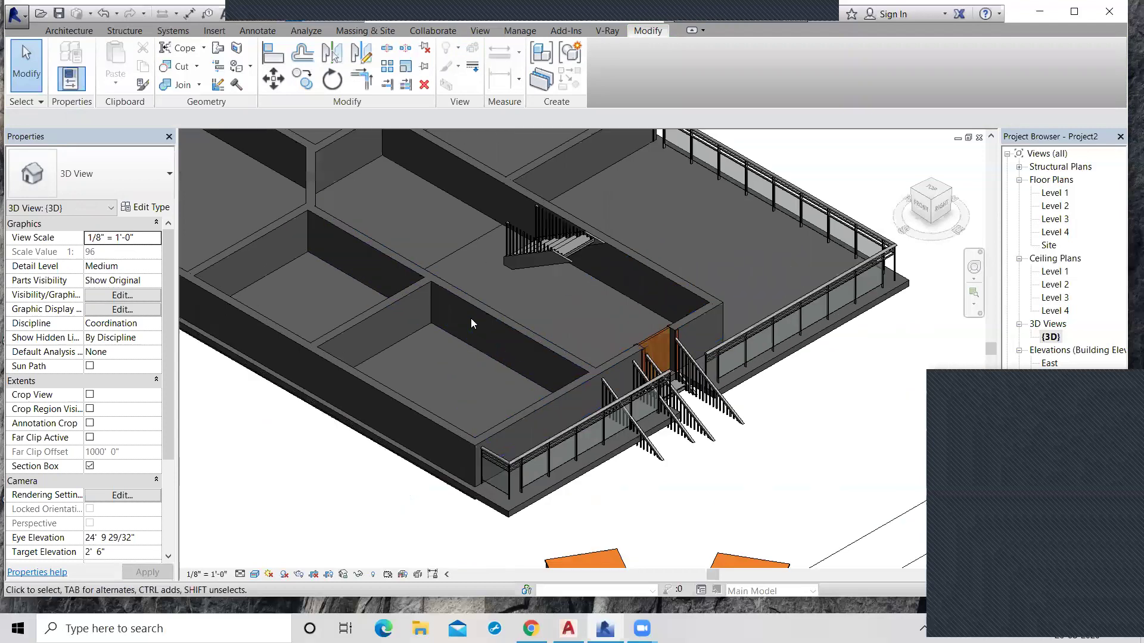
{"action": "scroll", "coordinate": [504, 342], "scroll_direction": "down", "scroll_amount": 4}
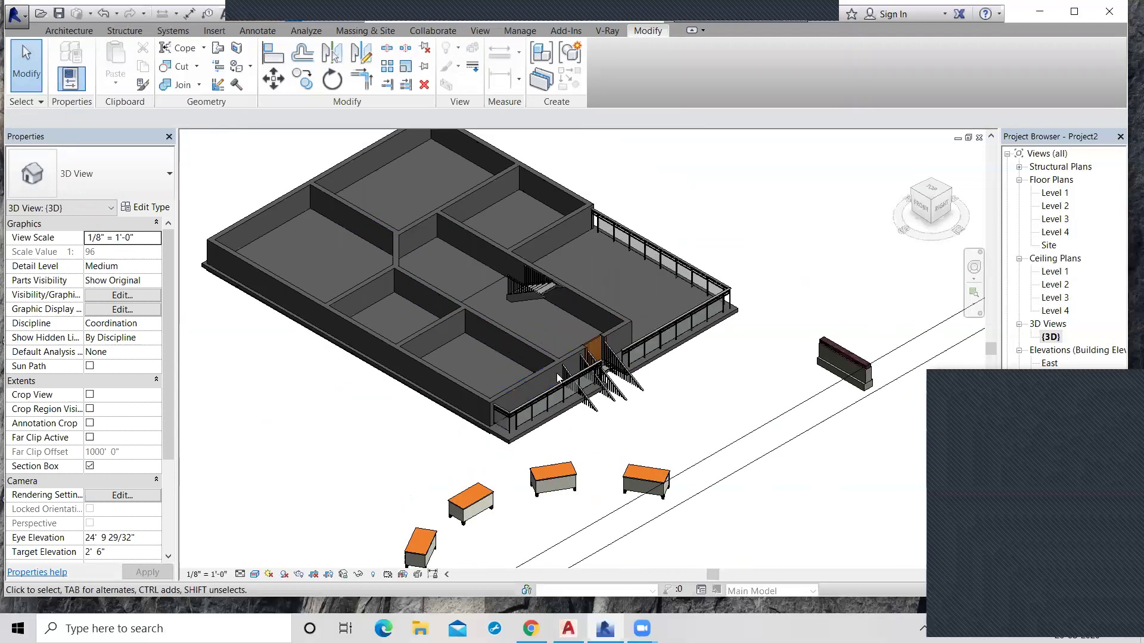
{"action": "left_click", "coordinate": [616, 402]}
{"action": "scroll", "coordinate": [616, 402], "scroll_direction": "down", "scroll_amount": 4}
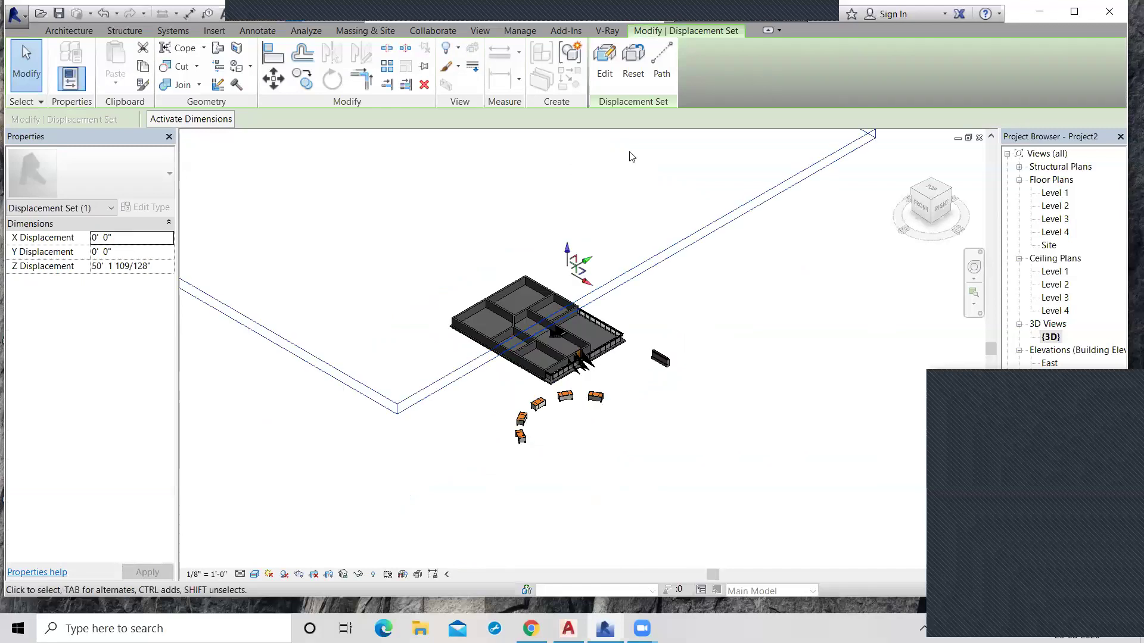
{"action": "left_click", "coordinate": [607, 64]}
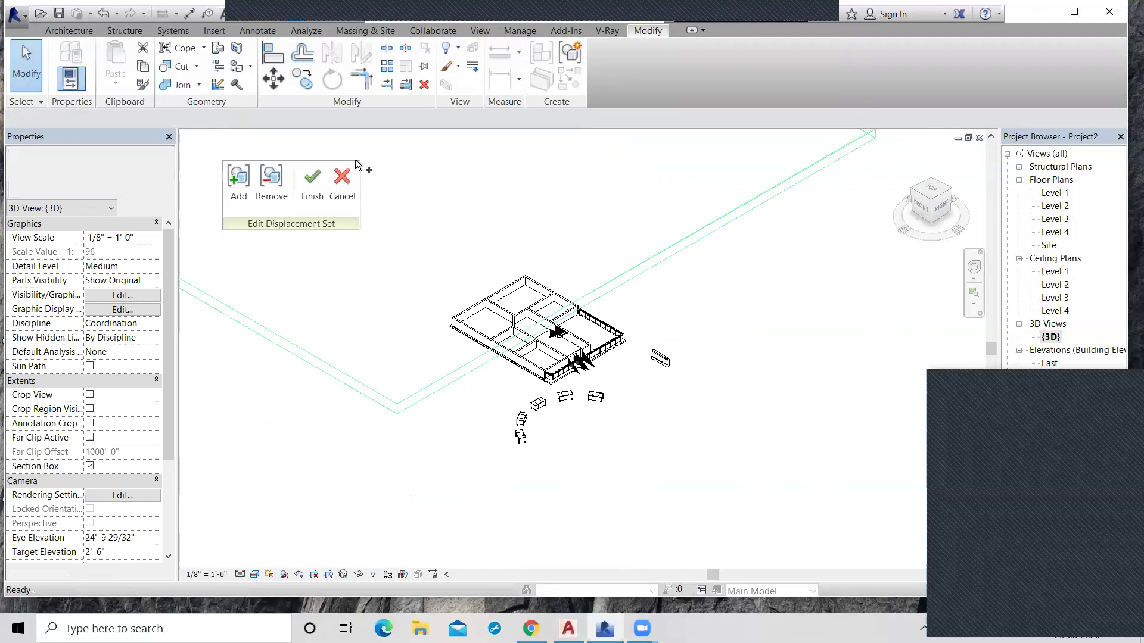
{"action": "left_click", "coordinate": [343, 191]}
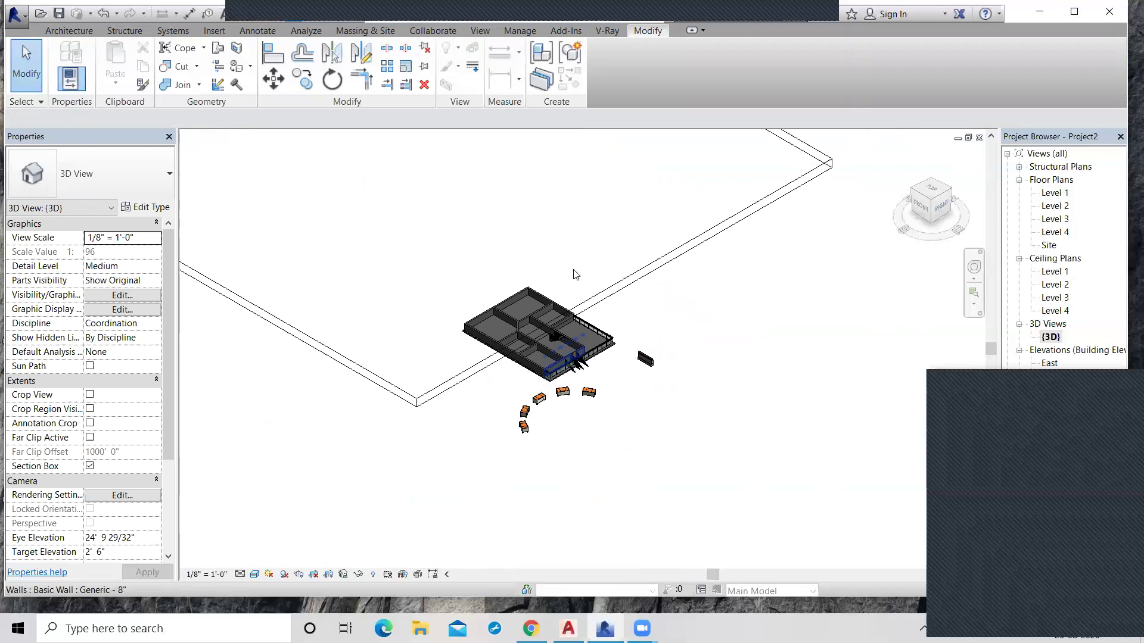
Reset the displacement set and stretch the section box upward until it encloses the building's full height
{"action": "left_click", "coordinate": [564, 292]}
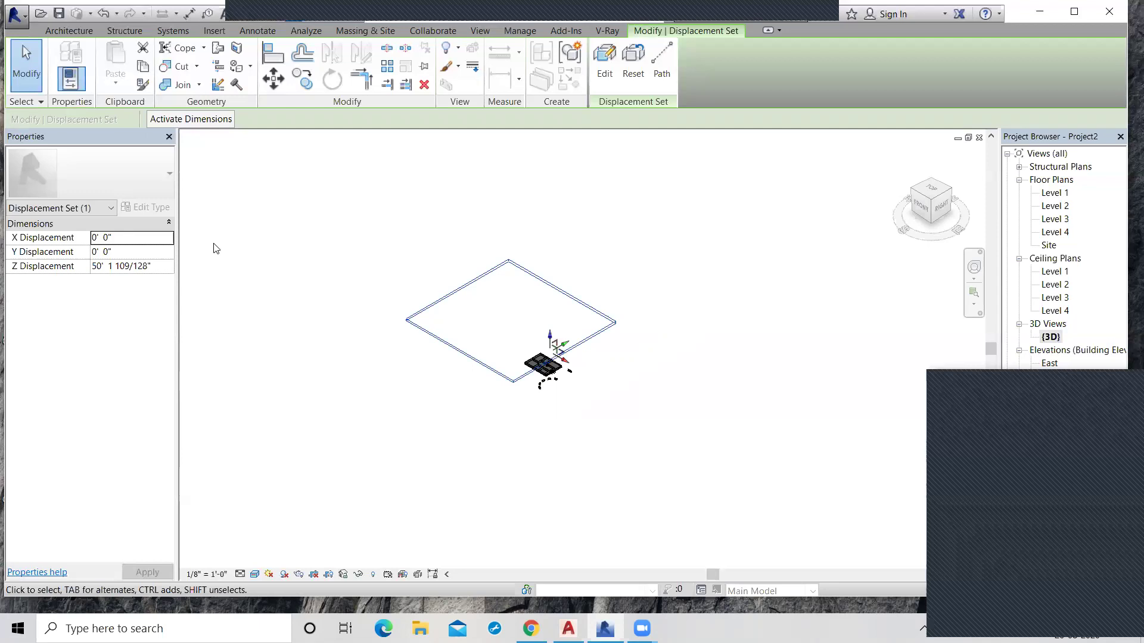
{"action": "left_click", "coordinate": [631, 71]}
{"action": "left_click_drag", "start_coordinate": [511, 344], "coordinate": [511, 206]}
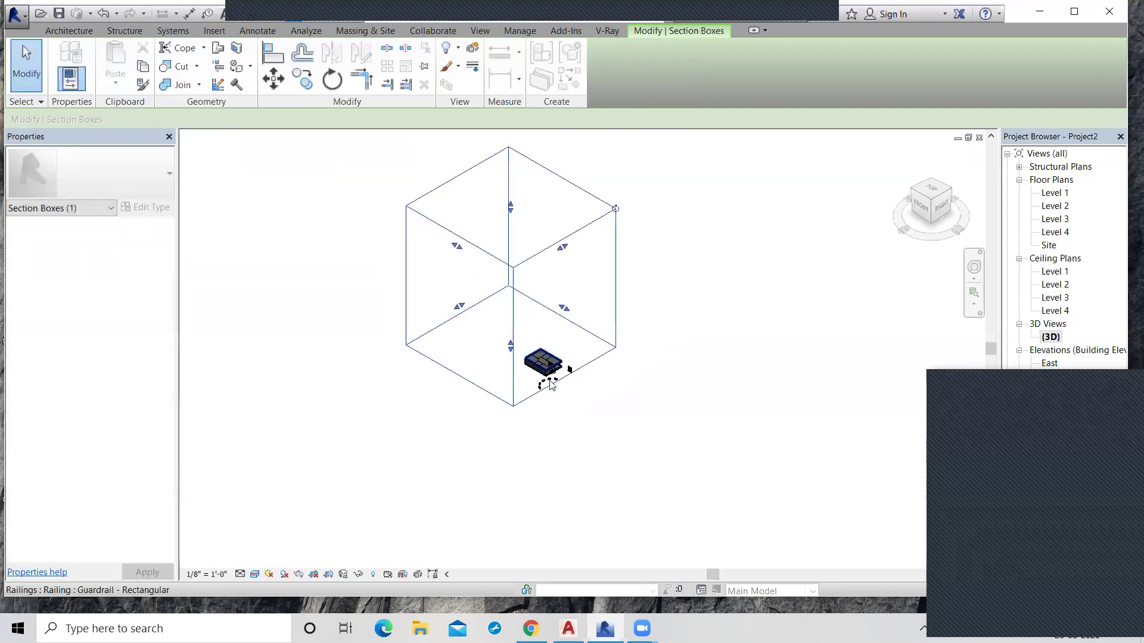
Paint the front entrance wall and the adjoining long side wall of the building with the Door - Frame material
{"action": "scroll", "coordinate": [548, 371], "scroll_direction": "up", "scroll_amount": 8}
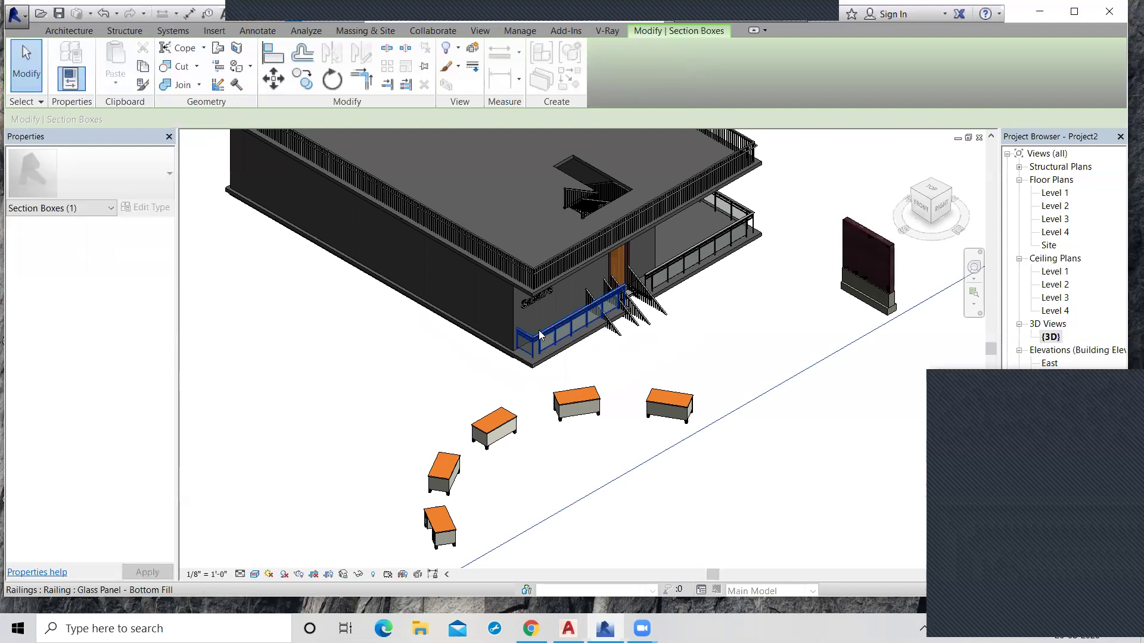
{"action": "middle_click_drag", "start_coordinate": [528, 404], "coordinate": [473, 435]}
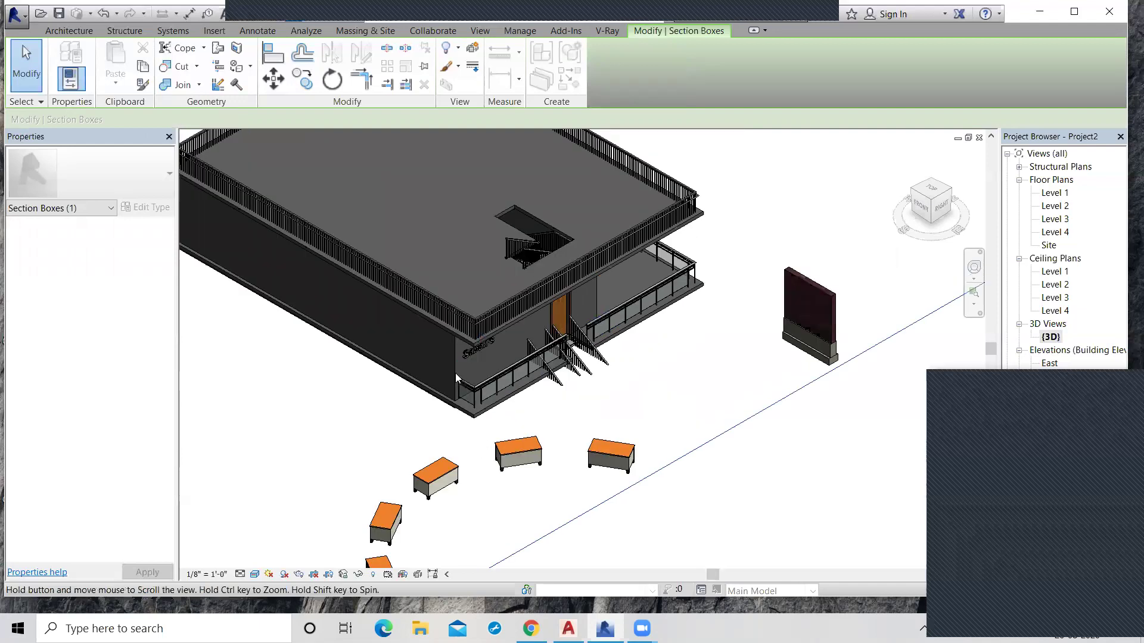
{"action": "scroll", "coordinate": [454, 363], "scroll_direction": "up", "scroll_amount": 2}
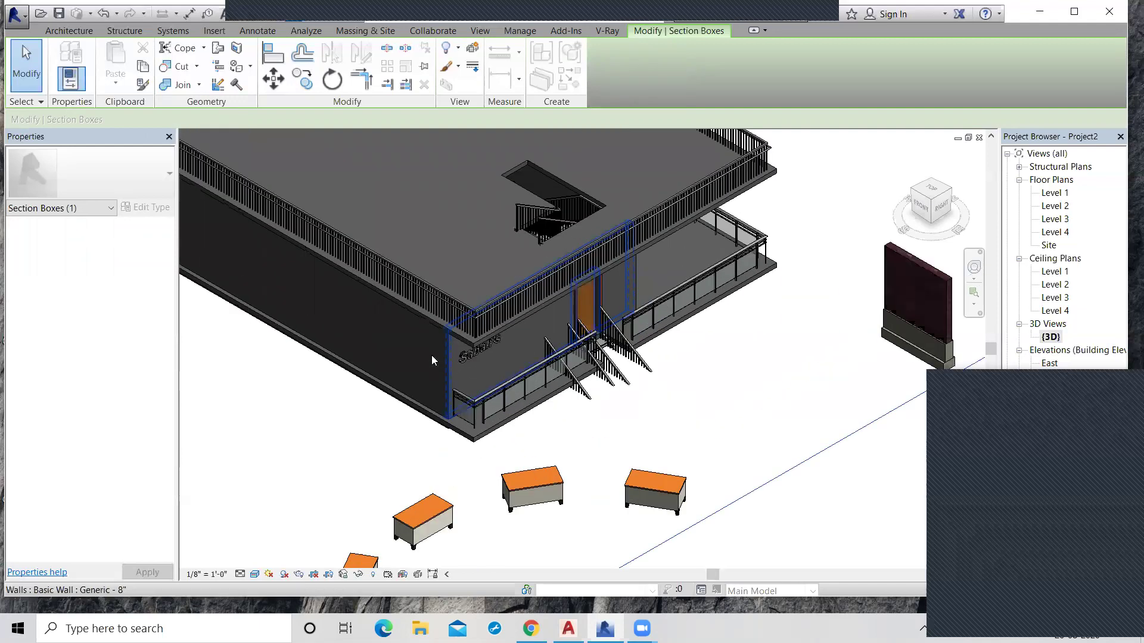
{"action": "scroll", "coordinate": [458, 404], "scroll_direction": "up", "scroll_amount": 2}
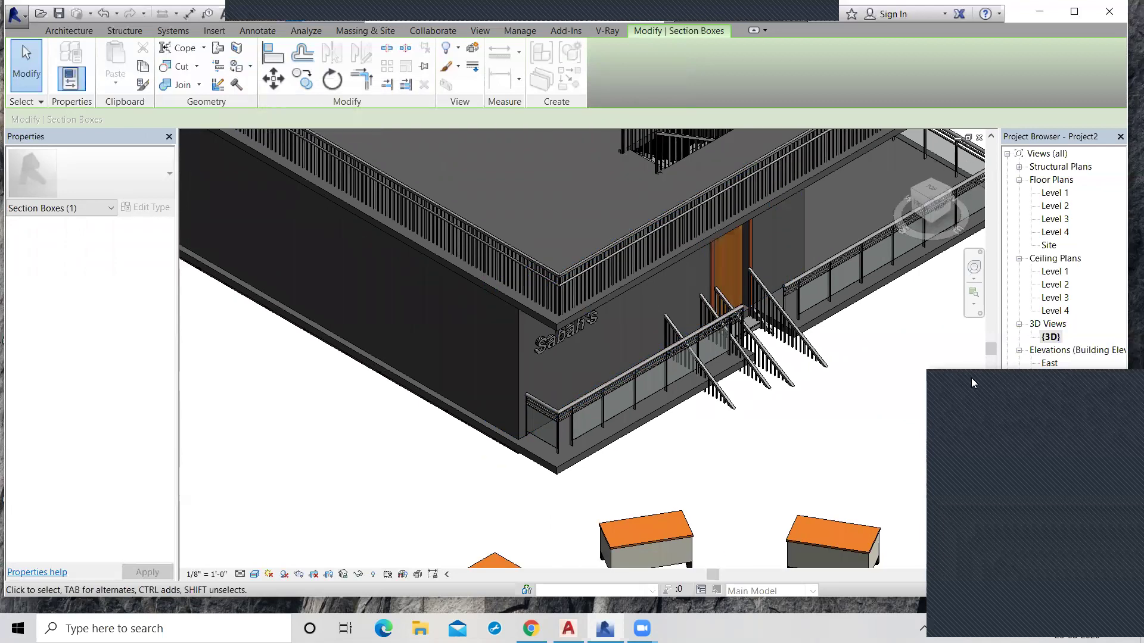
{"action": "left_click", "coordinate": [241, 65]}
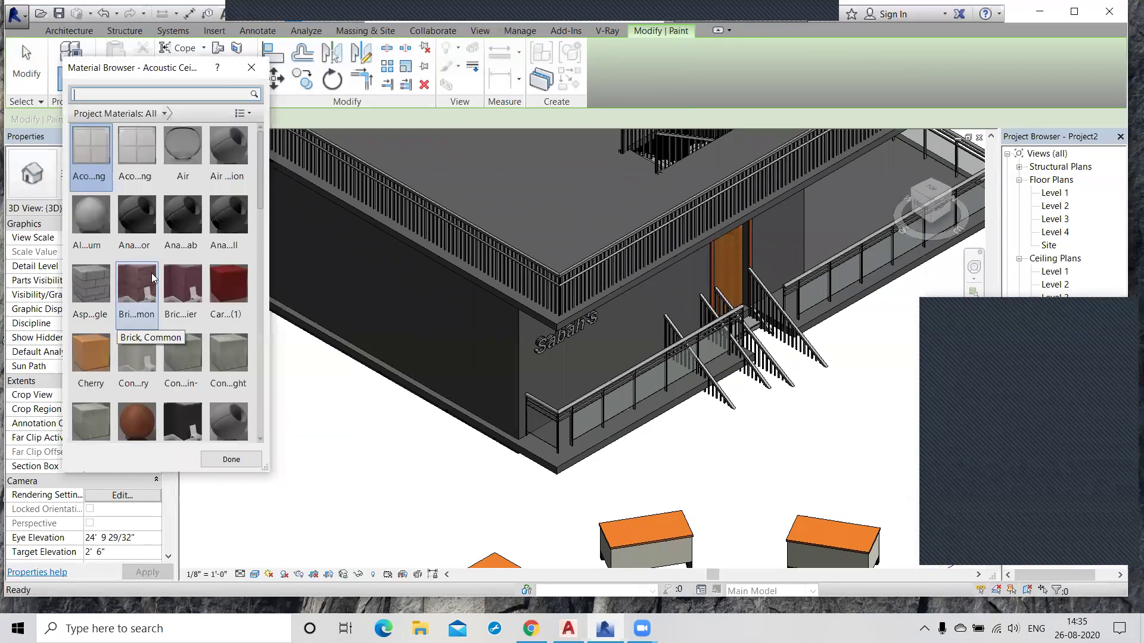
{"action": "scroll", "coordinate": [152, 273], "scroll_direction": "down", "scroll_amount": 10}
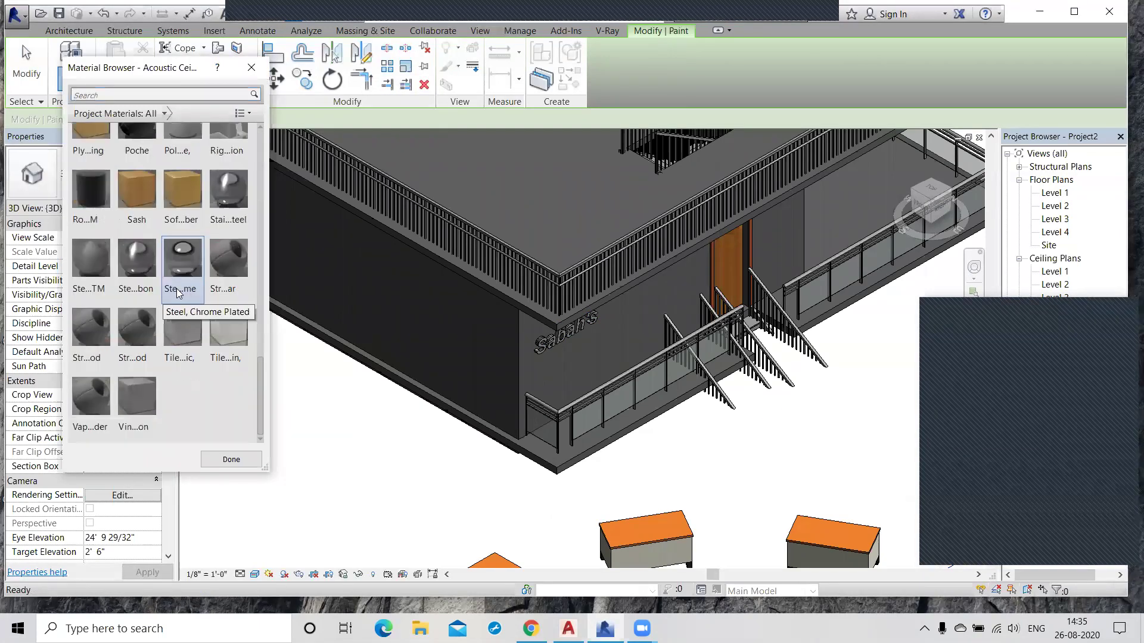
{"action": "scroll", "coordinate": [177, 292], "scroll_direction": "up", "scroll_amount": 5}
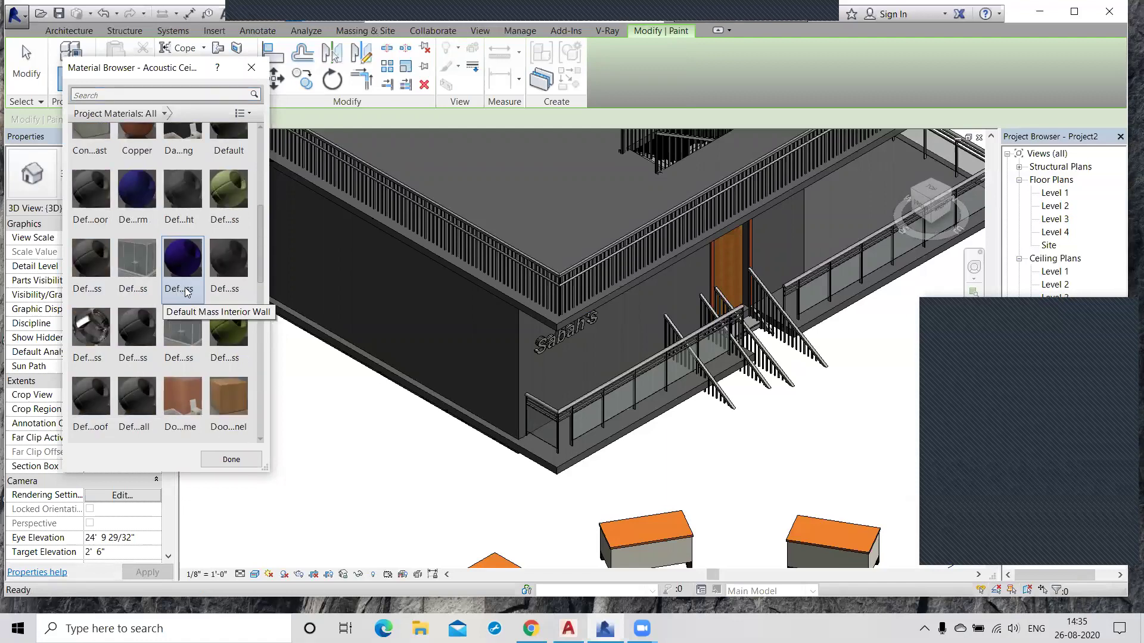
{"action": "left_click", "coordinate": [188, 404]}
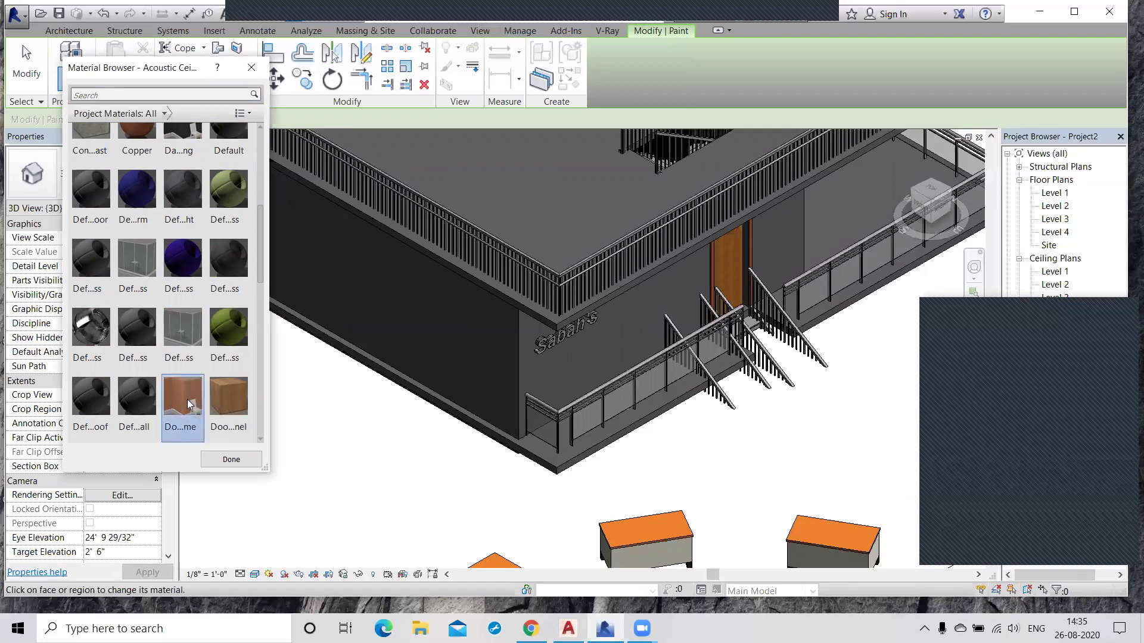
{"action": "left_click", "coordinate": [539, 382]}
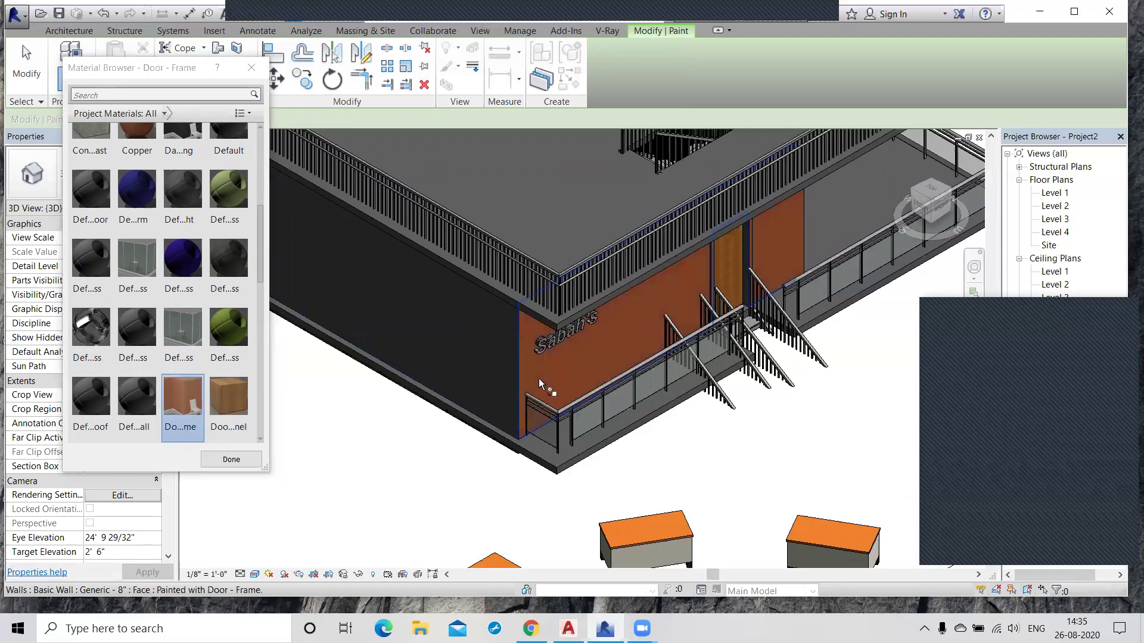
{"action": "left_click", "coordinate": [502, 368]}
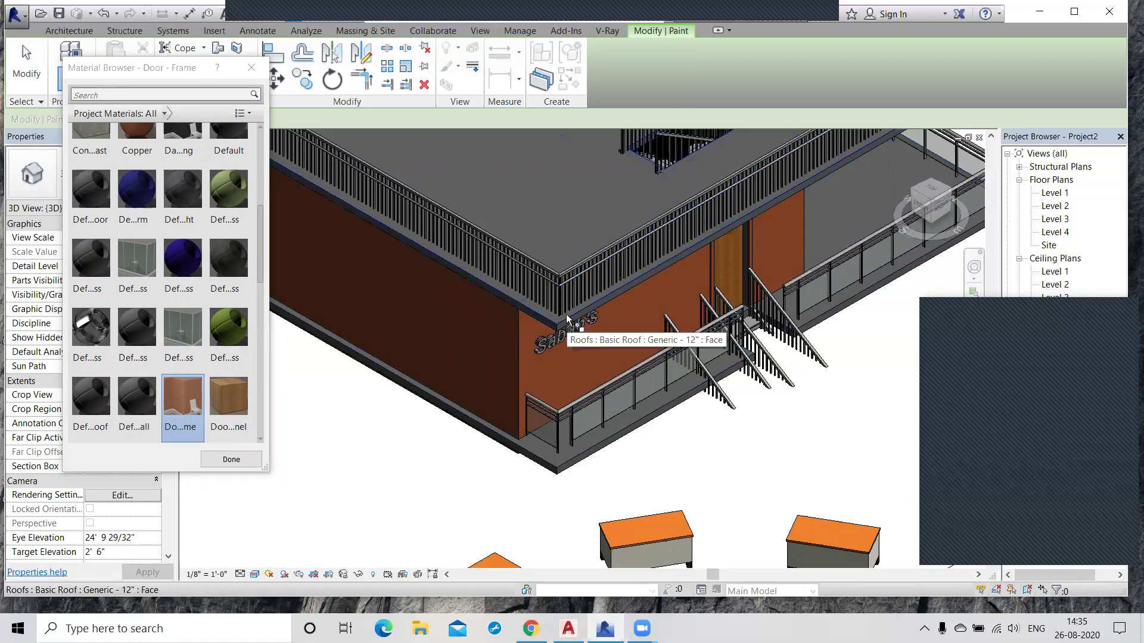
Paint the terrace walls and the adjoining exterior side wall with the Parking Stripe material, and end the Paint command
{"action": "scroll", "coordinate": [559, 325], "scroll_direction": "down", "scroll_amount": 1}
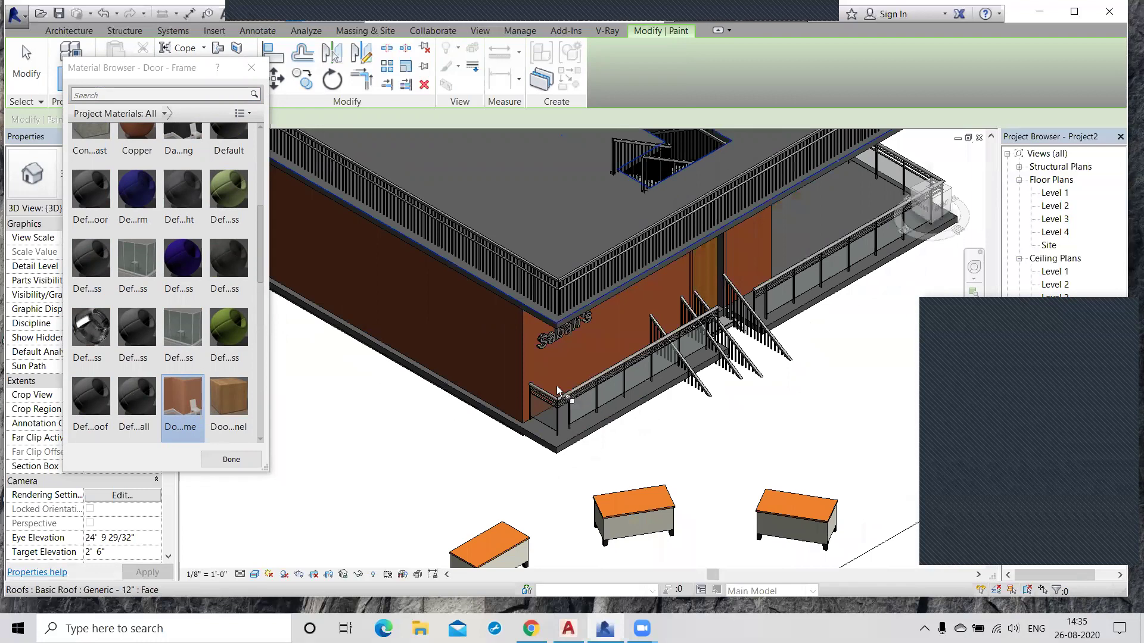
{"action": "middle_click_drag", "start_coordinate": [557, 389], "coordinate": [554, 352]}
{"action": "scroll", "coordinate": [256, 252], "scroll_direction": "up", "scroll_amount": 1}
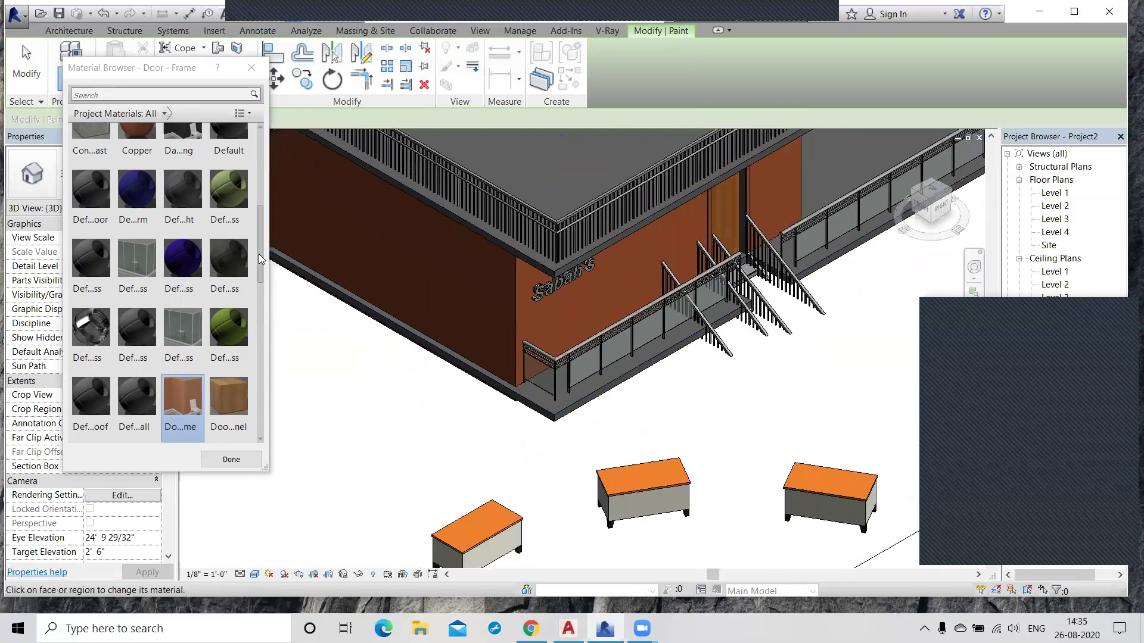
{"action": "scroll", "coordinate": [254, 317], "scroll_direction": "down", "scroll_amount": 3}
{"action": "left_click", "coordinate": [227, 358]}
{"action": "scroll", "coordinate": [398, 398], "scroll_direction": "down", "scroll_amount": 1}
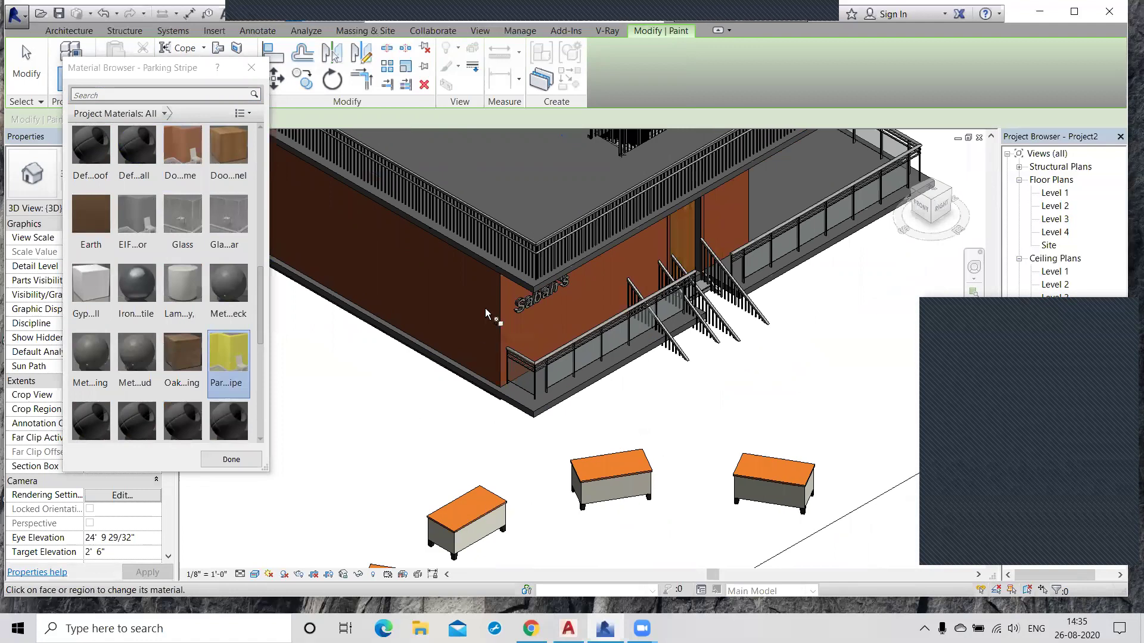
{"action": "scroll", "coordinate": [554, 409], "scroll_direction": "down", "scroll_amount": 3}
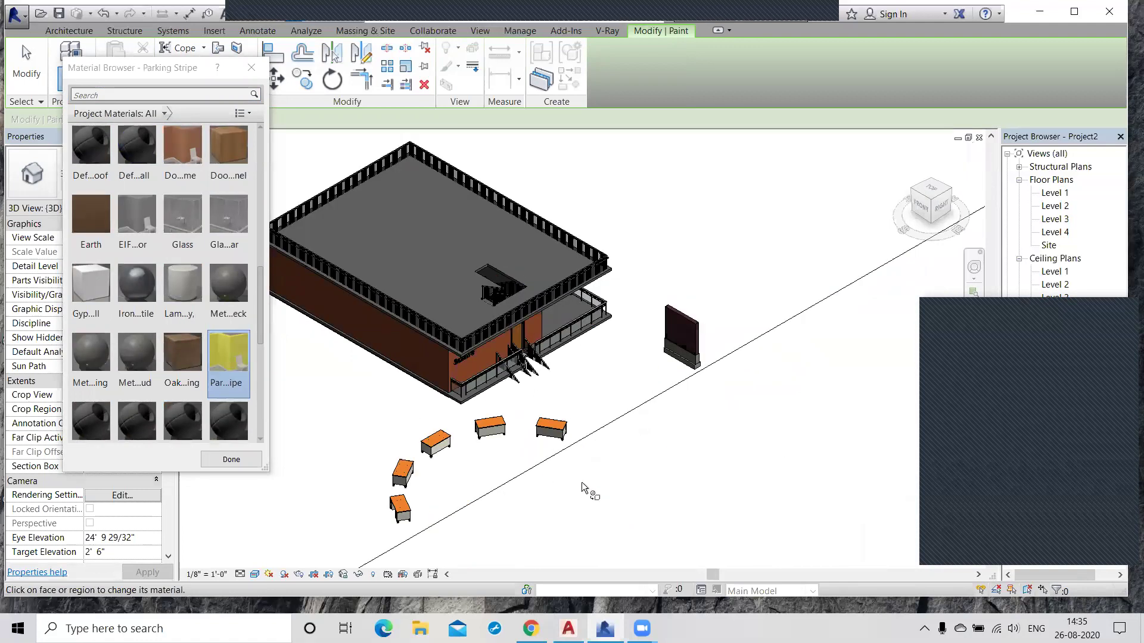
{"action": "middle_click_drag", "start_coordinate": [594, 489], "coordinate": [679, 397], "text": "shift"}
{"action": "scroll", "coordinate": [656, 411], "scroll_direction": "up", "scroll_amount": 3}
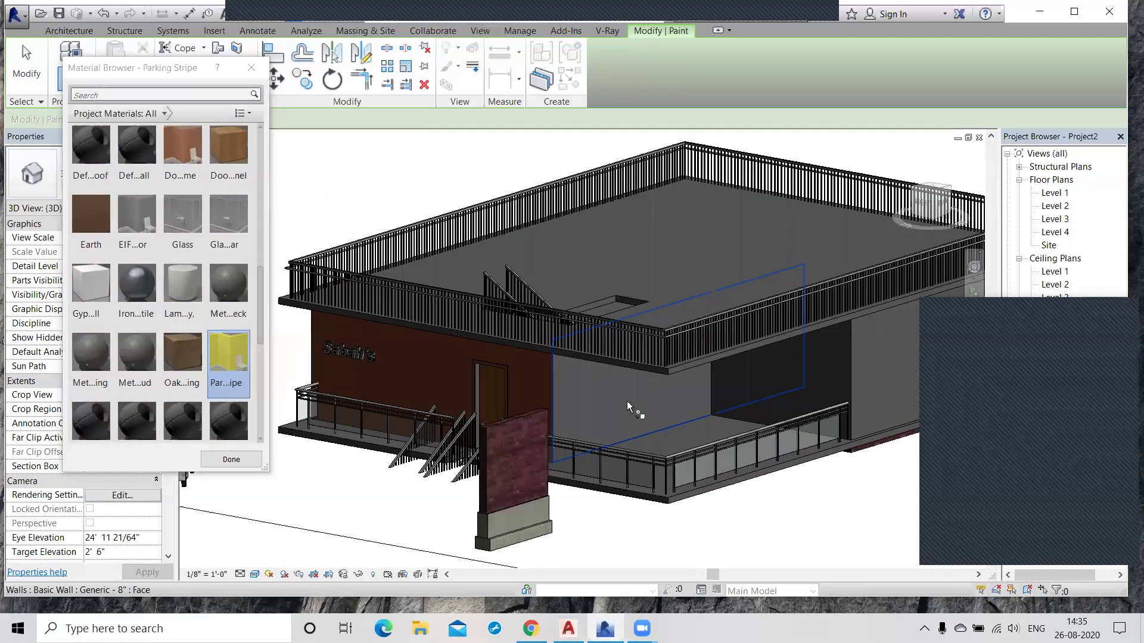
{"action": "left_click", "coordinate": [881, 401]}
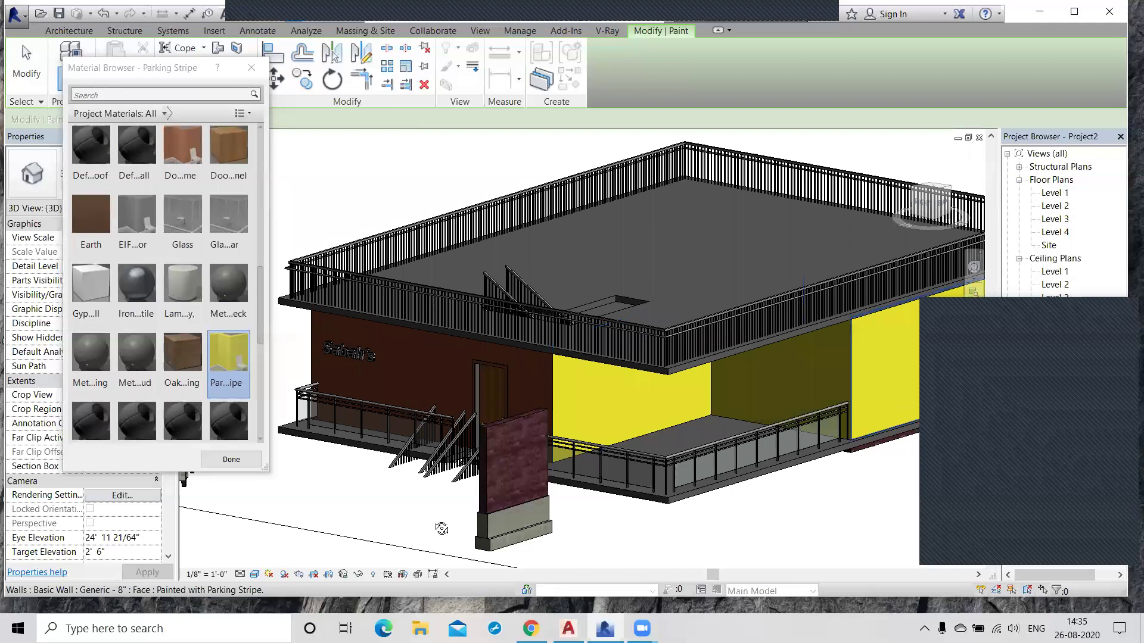
{"action": "scroll", "coordinate": [452, 533], "scroll_direction": "down", "scroll_amount": 3}
{"action": "scroll", "coordinate": [437, 355], "scroll_direction": "up", "scroll_amount": 2}
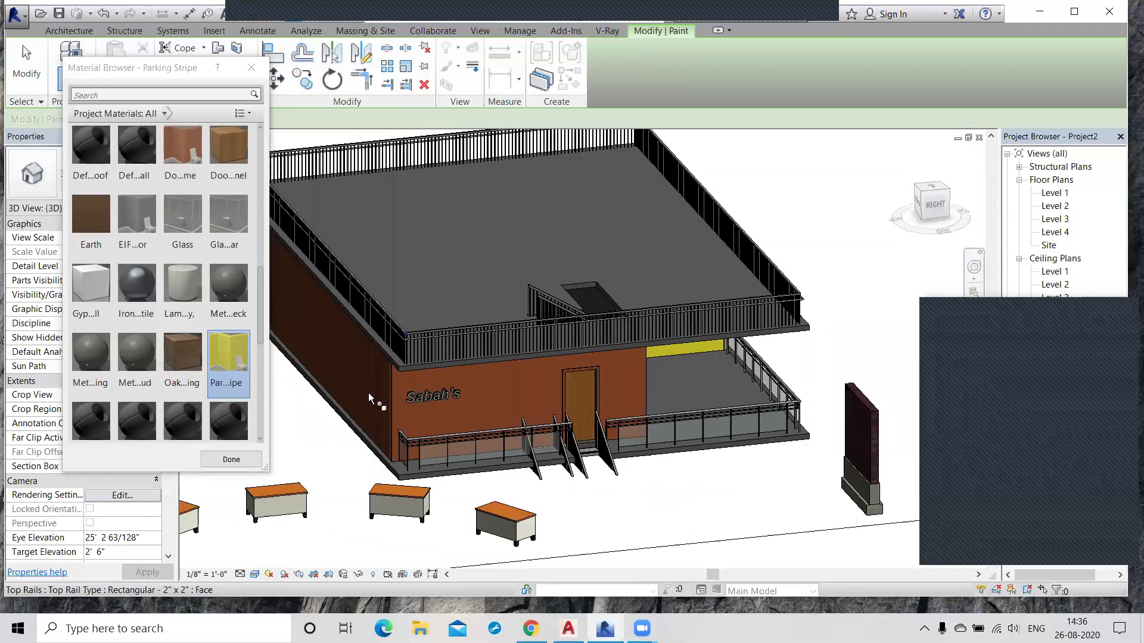
{"action": "scroll", "coordinate": [377, 386], "scroll_direction": "up", "scroll_amount": 2}
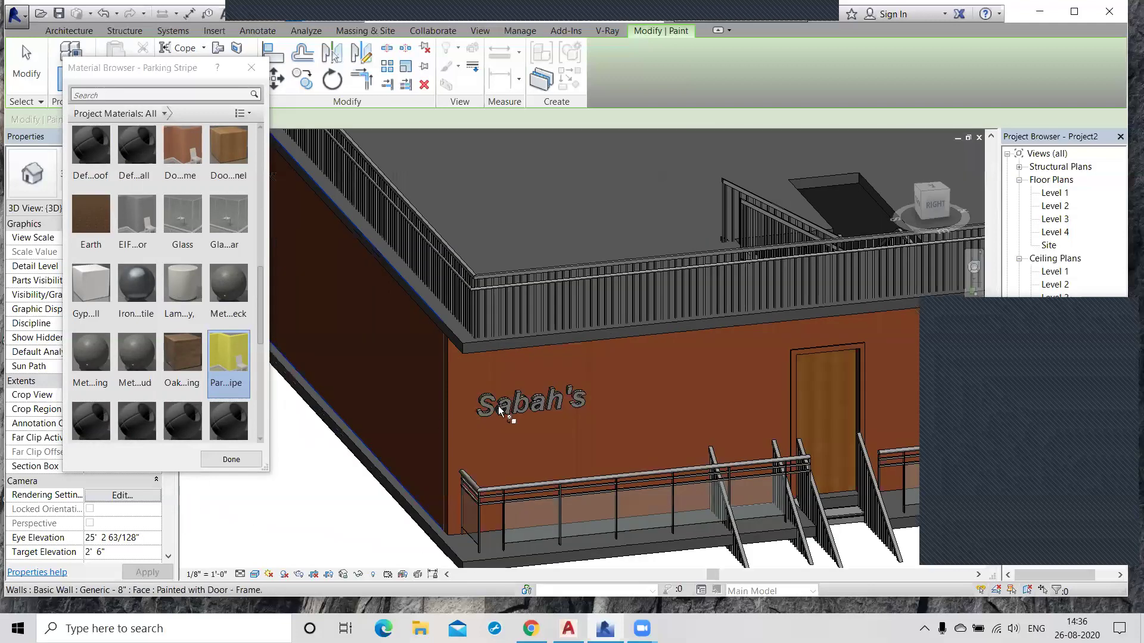
{"action": "left_click", "coordinate": [254, 72]}
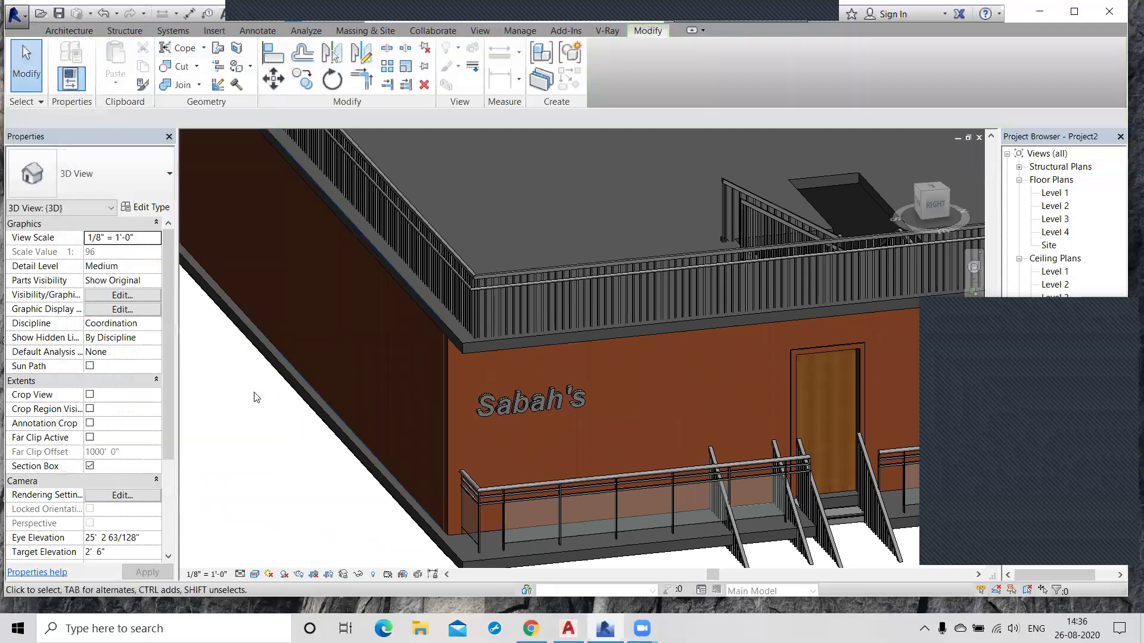
Select the front wall behind the sign, switch to Photos to view texture-painting-services--500x500.jpg, and return to Revit
{"action": "scroll", "coordinate": [500, 444], "scroll_direction": "up", "scroll_amount": 1}
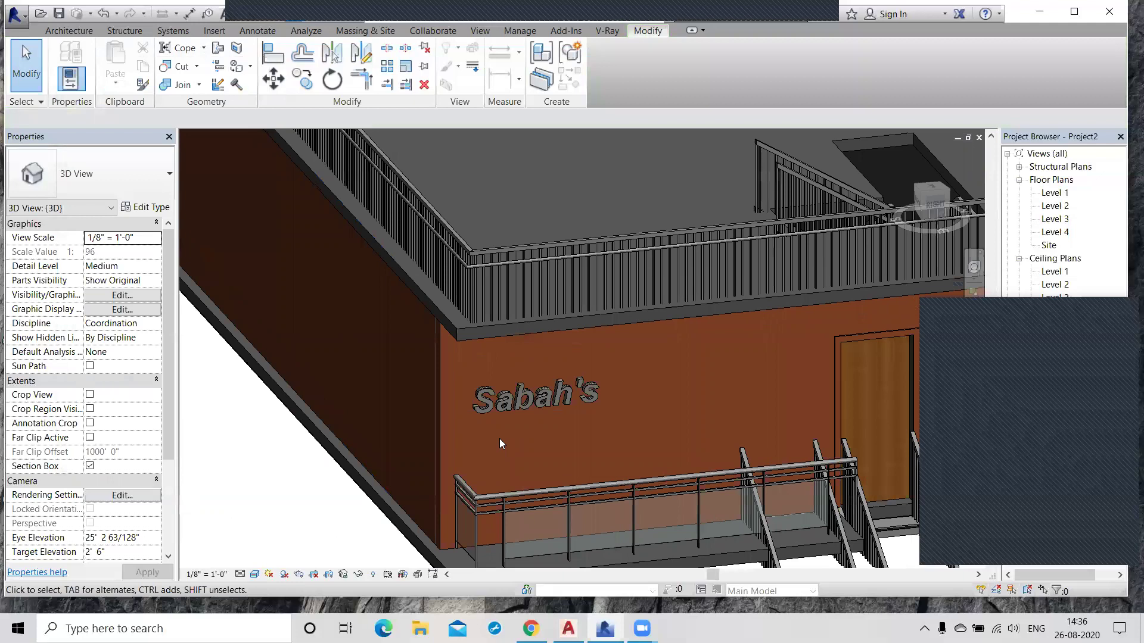
{"action": "scroll", "coordinate": [499, 439], "scroll_direction": "up", "scroll_amount": 1}
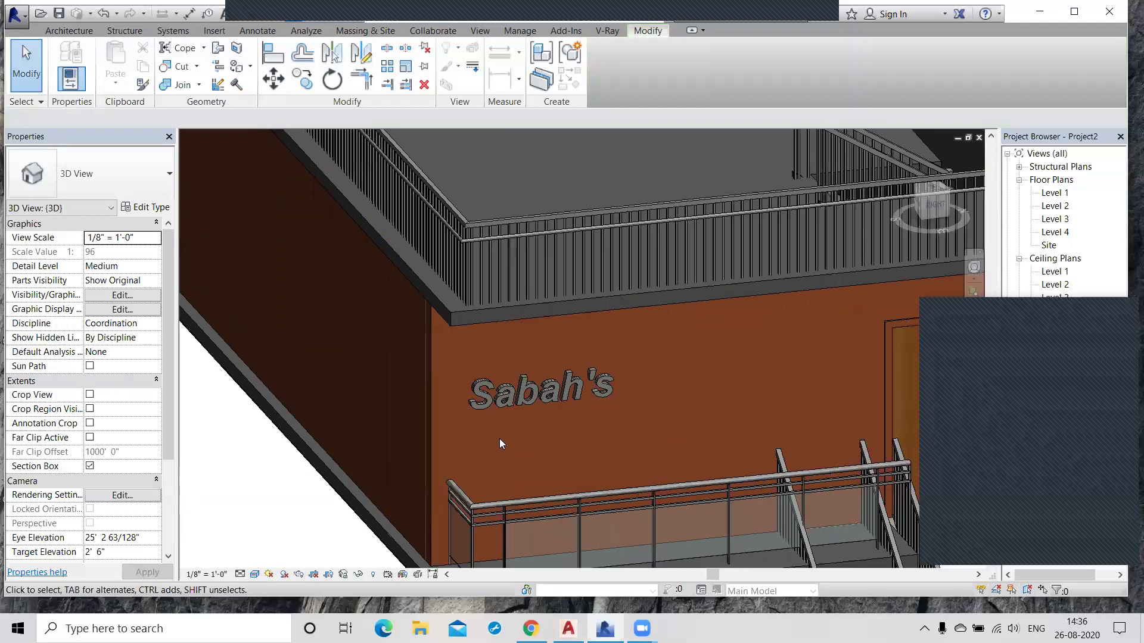
{"action": "scroll", "coordinate": [453, 388], "scroll_direction": "down", "scroll_amount": 1}
{"action": "left_click", "coordinate": [453, 386]}
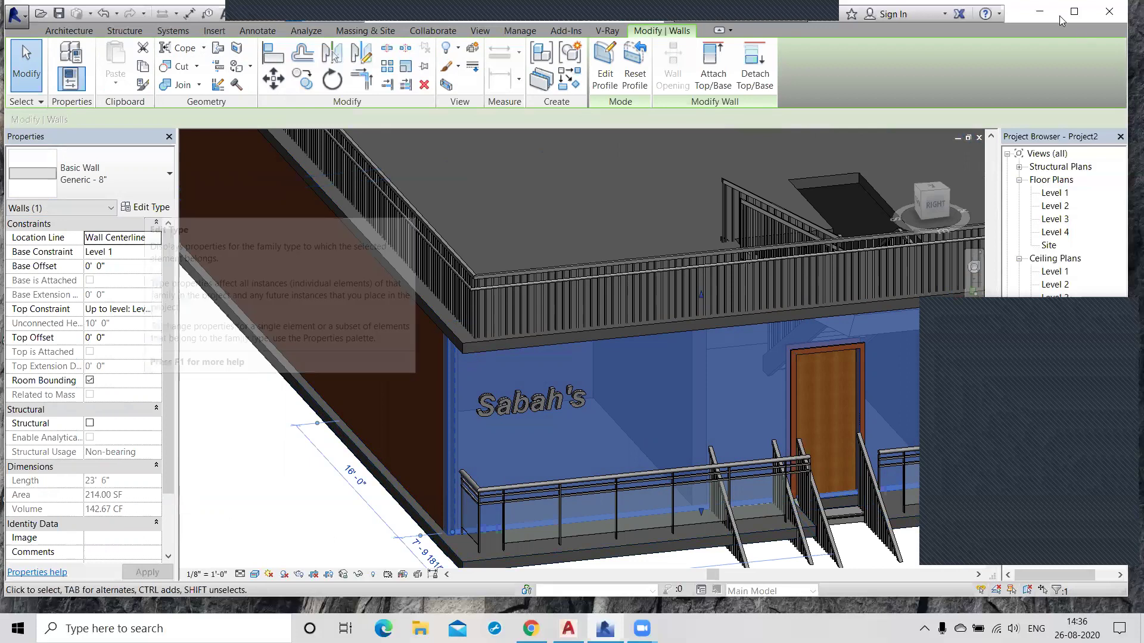
{"action": "left_click", "coordinate": [1039, 9]}
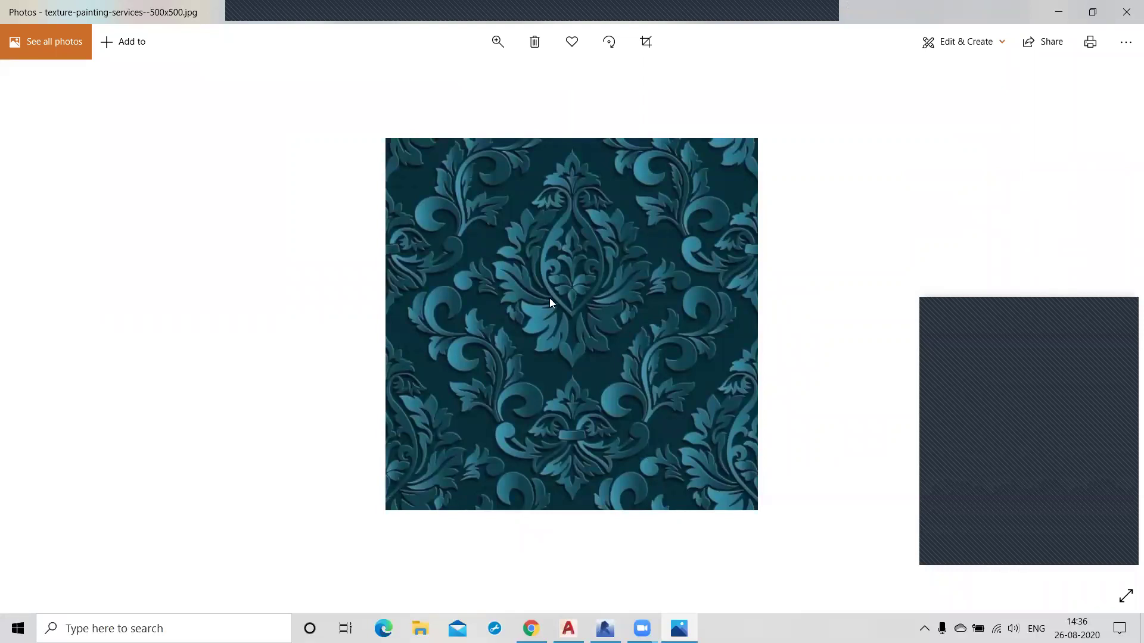
{"action": "left_click", "coordinate": [1058, 12]}
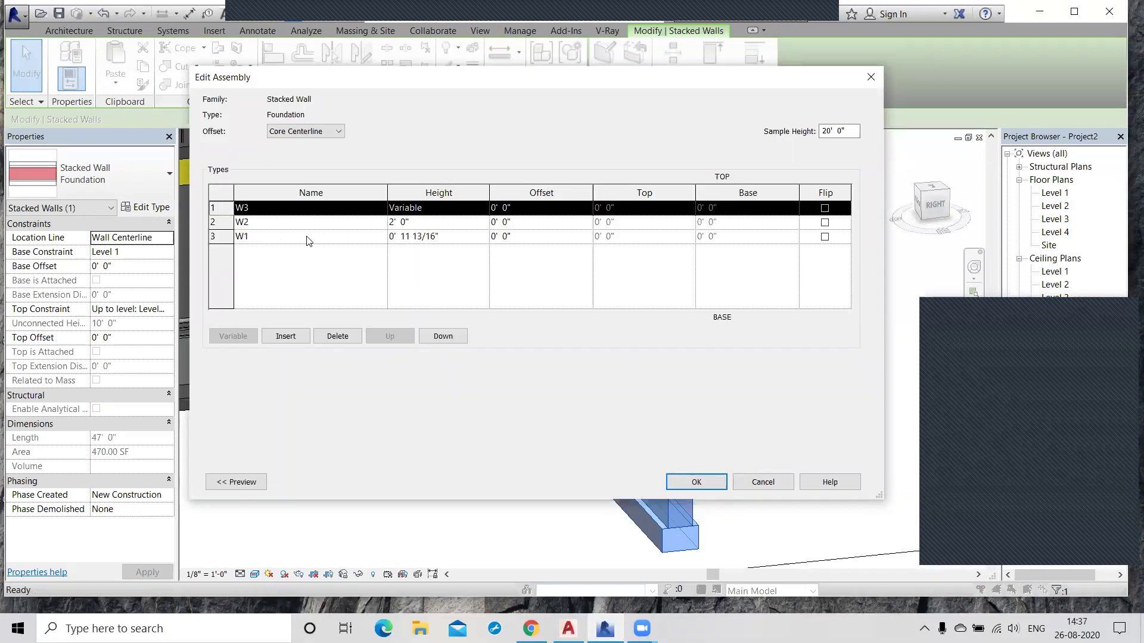
Review the Foundation stacked wall's assembly and type properties, deselect the wall, and look at the types offered for the 3D view
{"action": "left_click", "coordinate": [695, 490]}
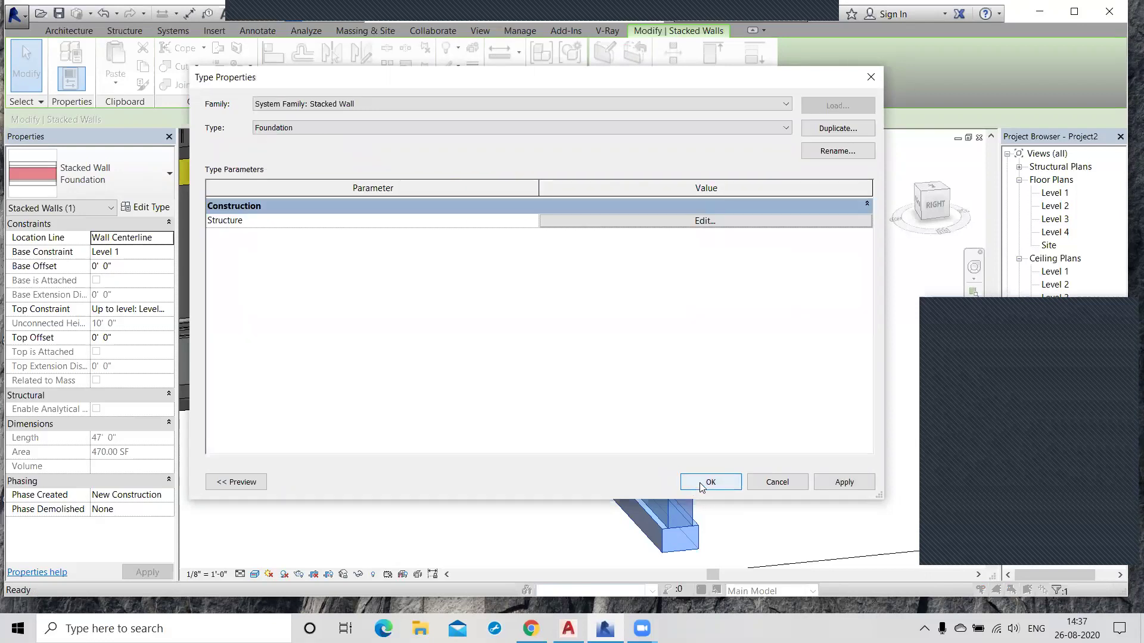
{"action": "left_click", "coordinate": [703, 485]}
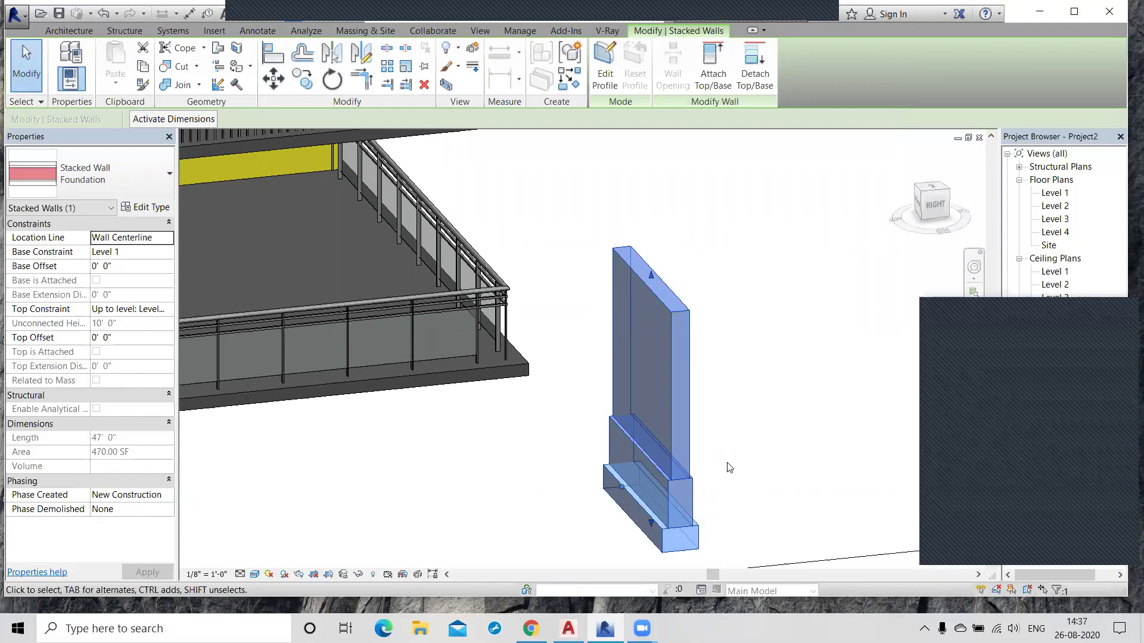
{"action": "left_click", "coordinate": [730, 468]}
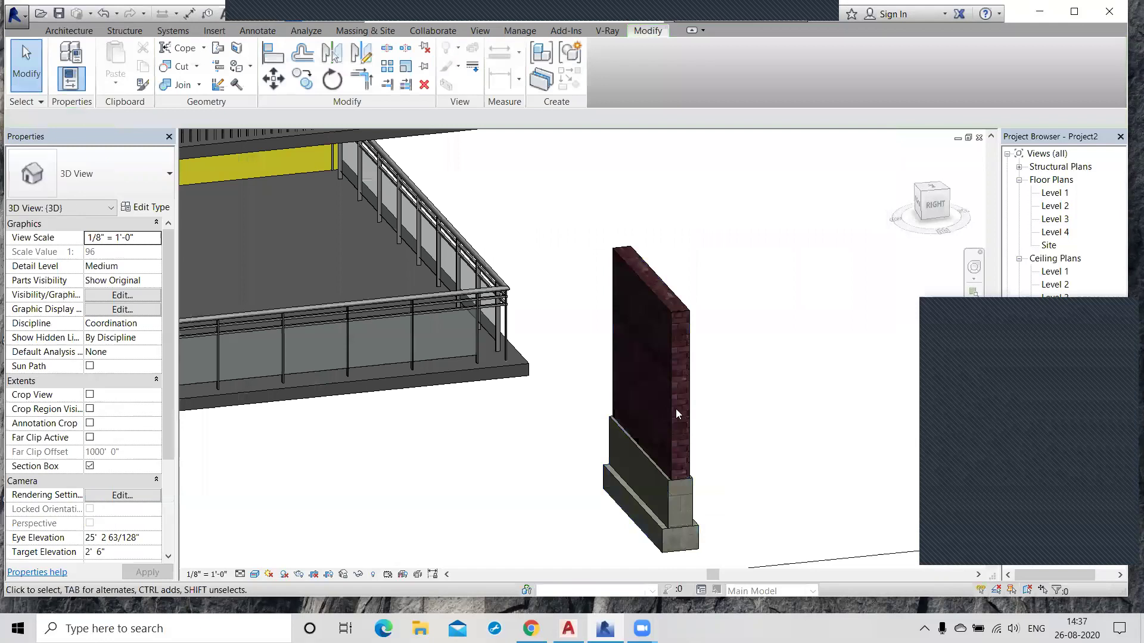
{"action": "left_click", "coordinate": [160, 172]}
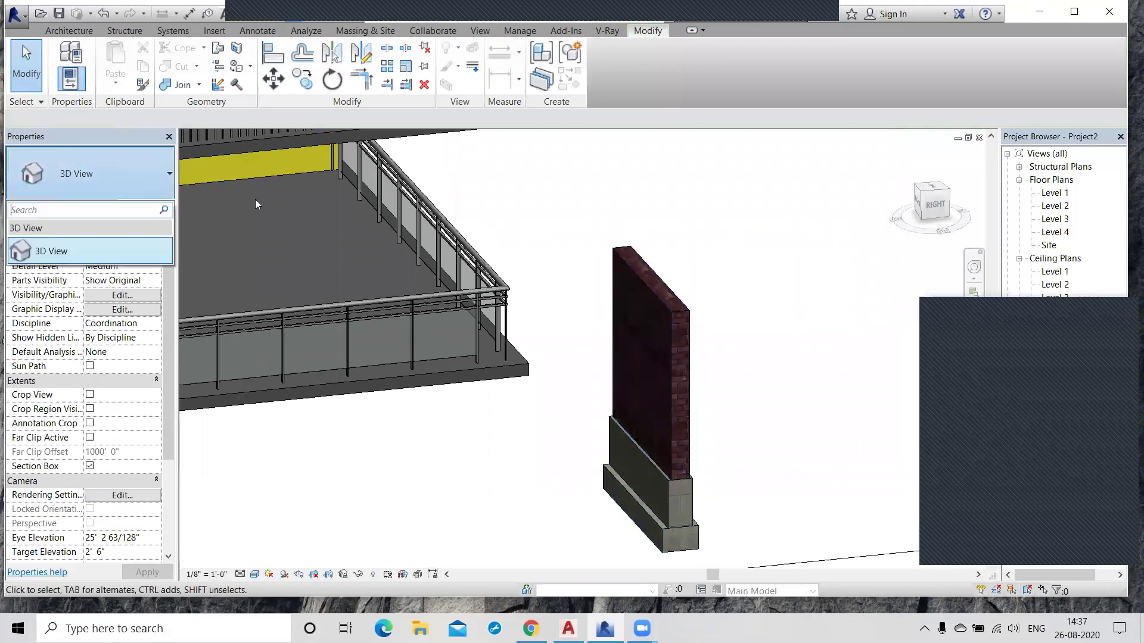
Start the Wall tool with the Basic Wall W3 type and open its structure layers for editing
{"action": "left_click", "coordinate": [69, 31]}
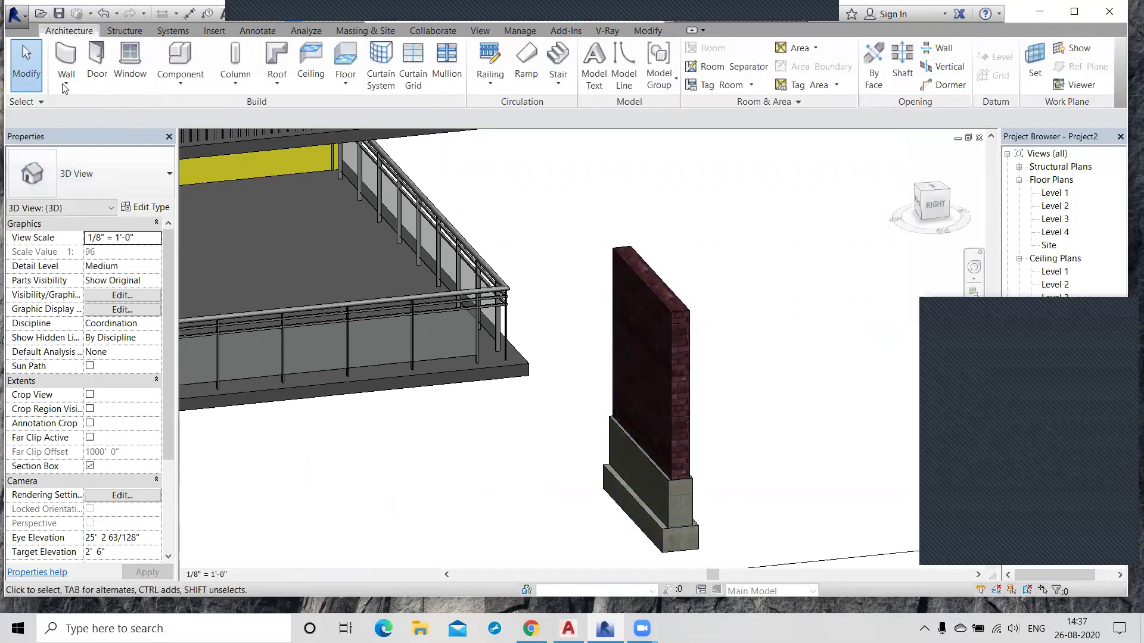
{"action": "left_click", "coordinate": [66, 83]}
{"action": "left_click", "coordinate": [77, 108]}
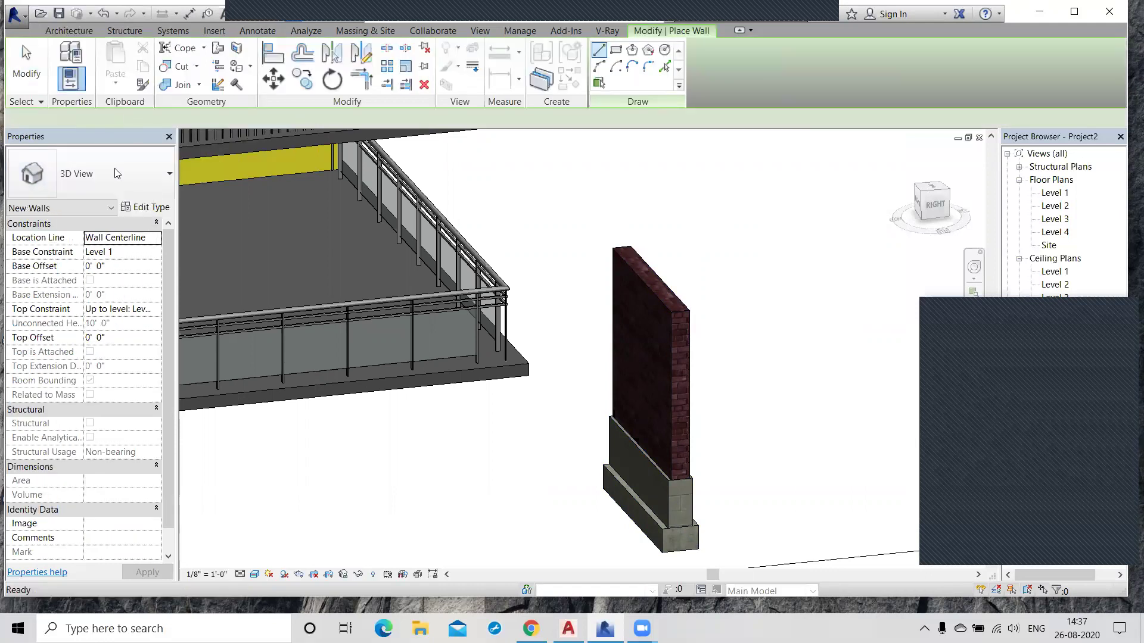
{"action": "left_click", "coordinate": [126, 179]}
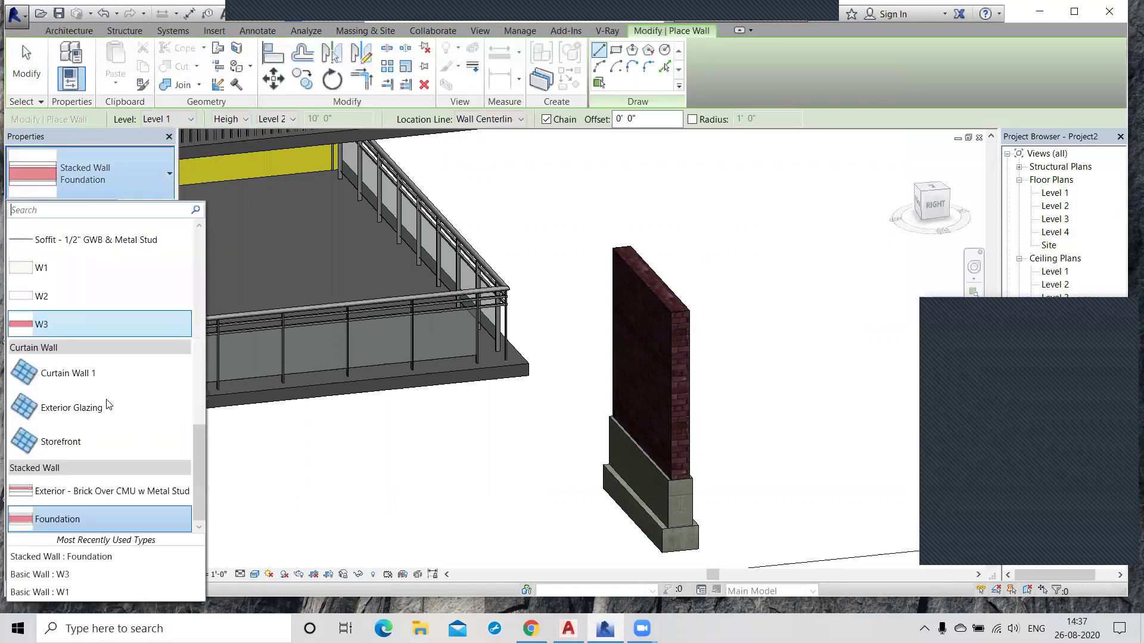
{"action": "left_click", "coordinate": [59, 326]}
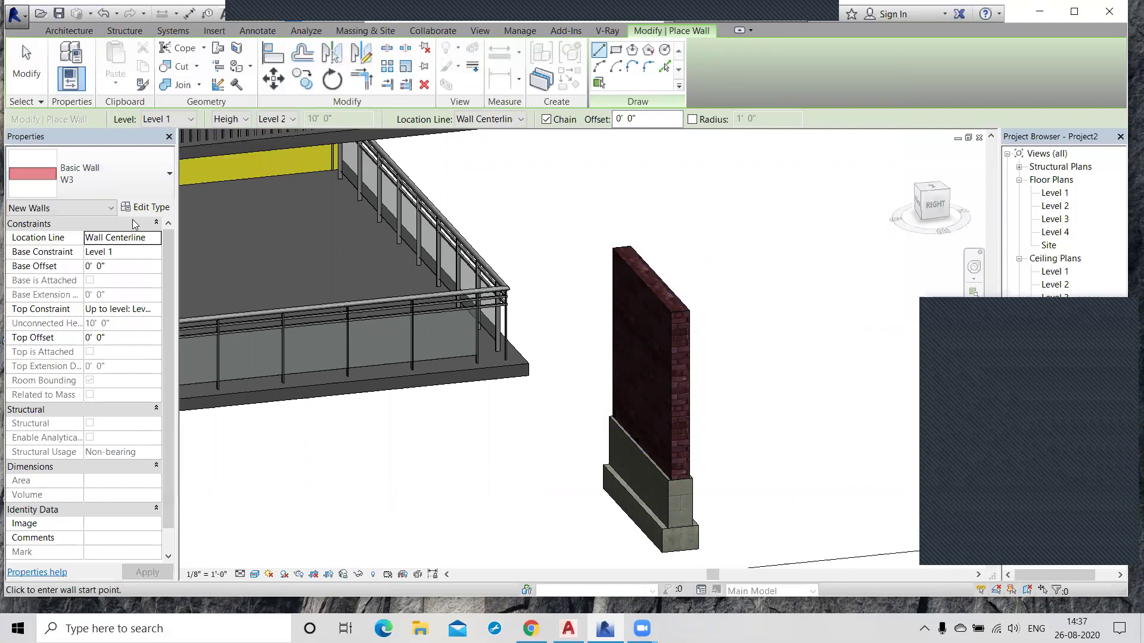
{"action": "left_click", "coordinate": [150, 209]}
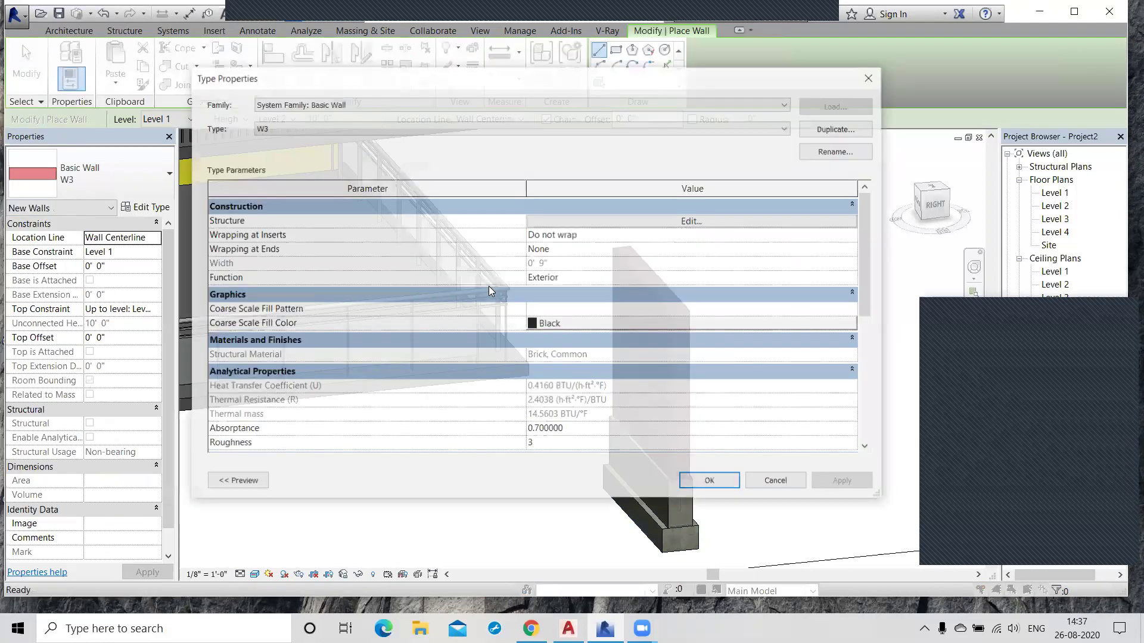
{"action": "left_click", "coordinate": [693, 218]}
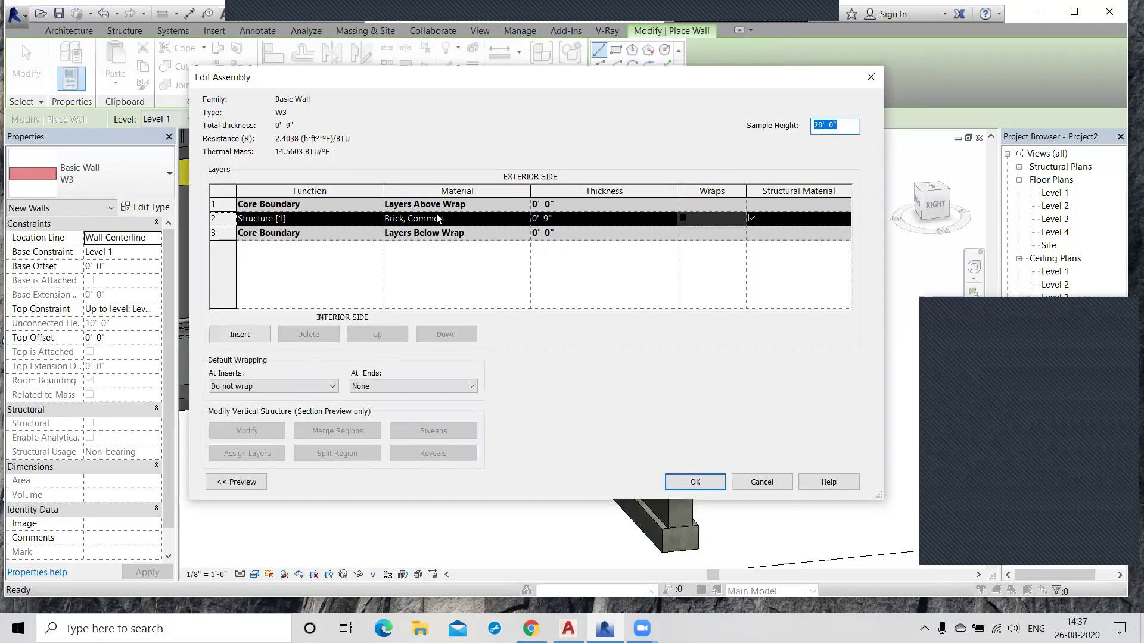
Check the graphics settings of the Brick, Common material assigned to W3's structure layer
{"action": "left_click", "coordinate": [507, 220]}
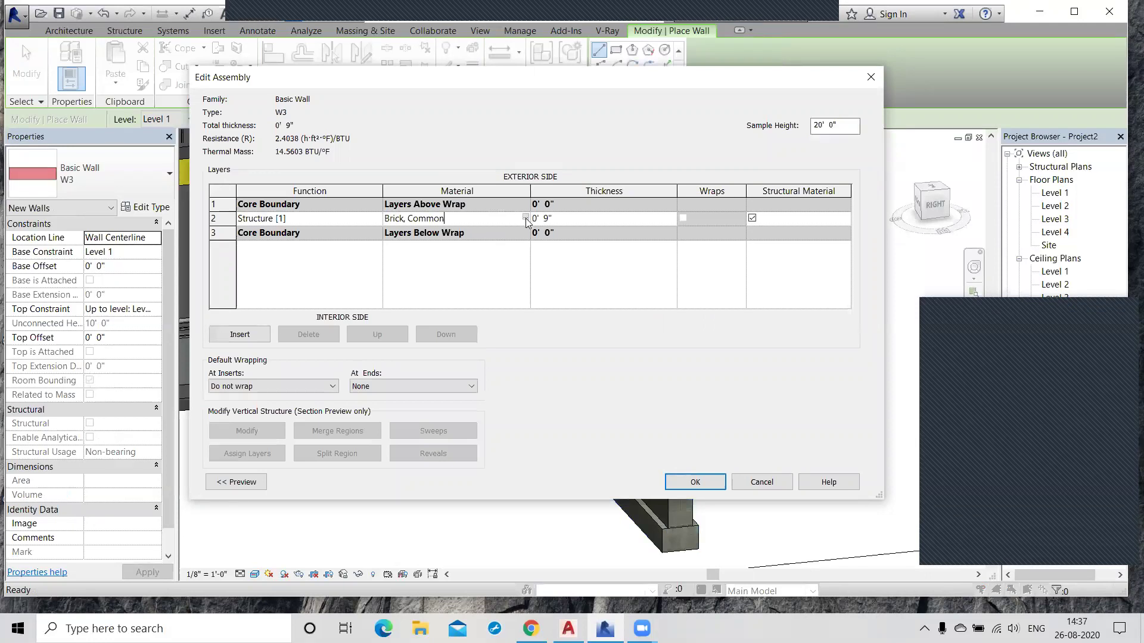
{"action": "left_click", "coordinate": [525, 218]}
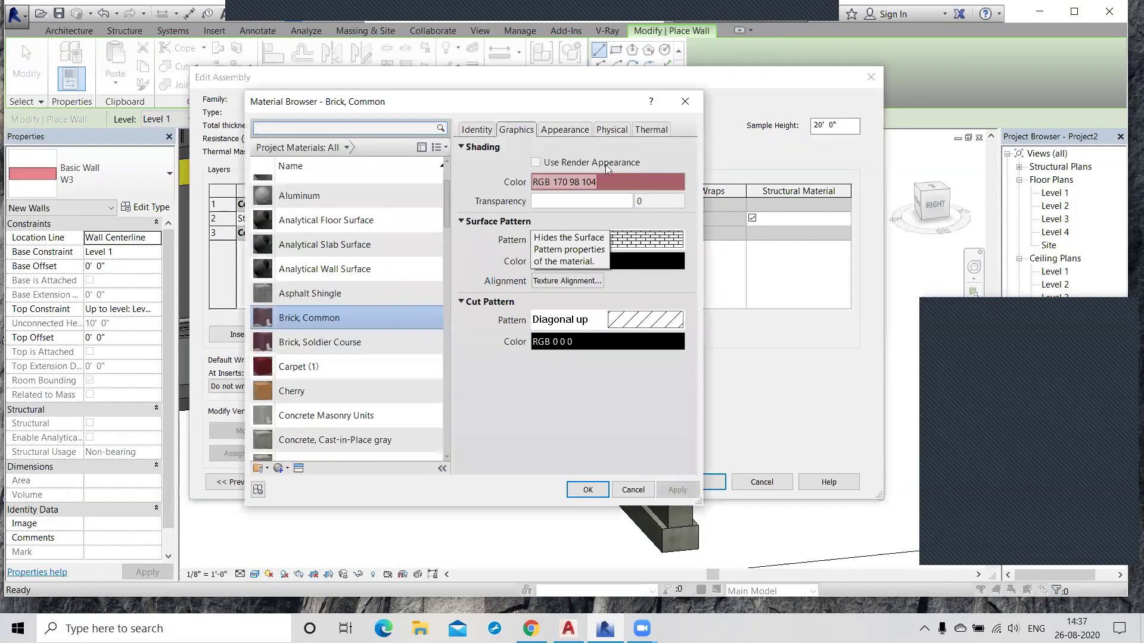
{"action": "left_click", "coordinate": [588, 489]}
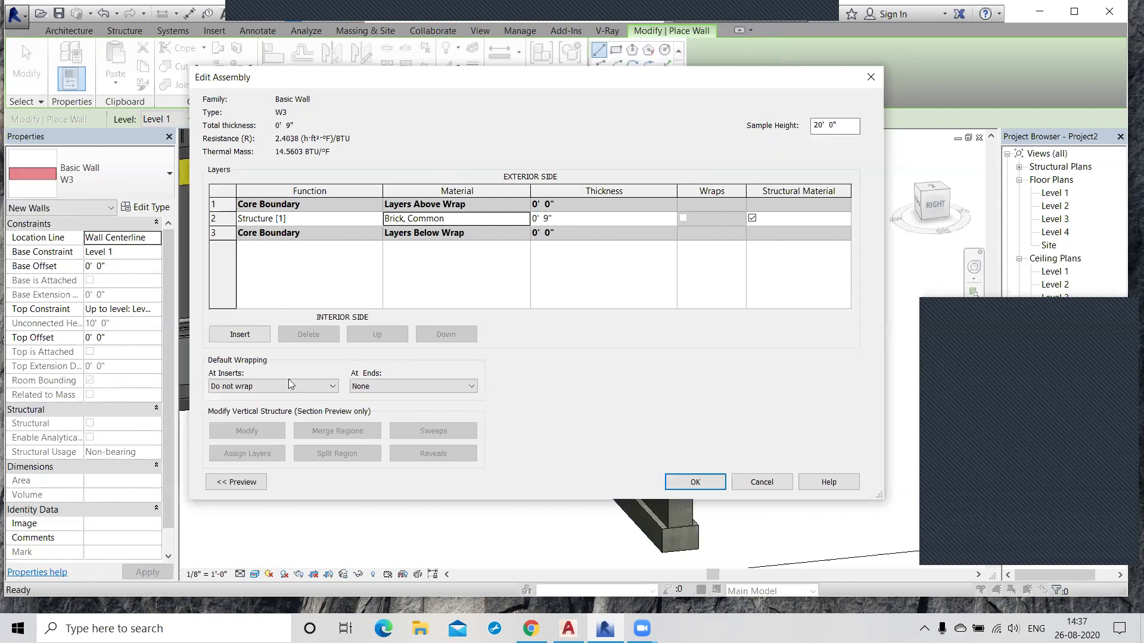
Insert two layers in the W3 assembly, placing one outside the exterior core boundary and the other outside the interior core boundary
{"action": "left_click", "coordinate": [241, 335]}
{"action": "left_click", "coordinate": [241, 335]}
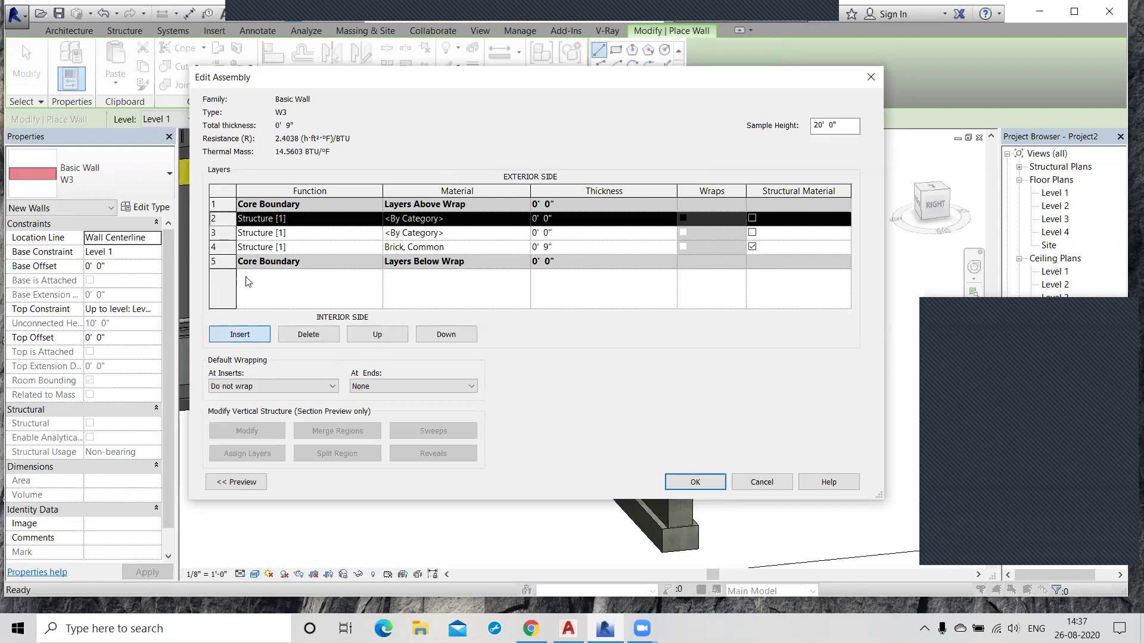
{"action": "left_click", "coordinate": [393, 334]}
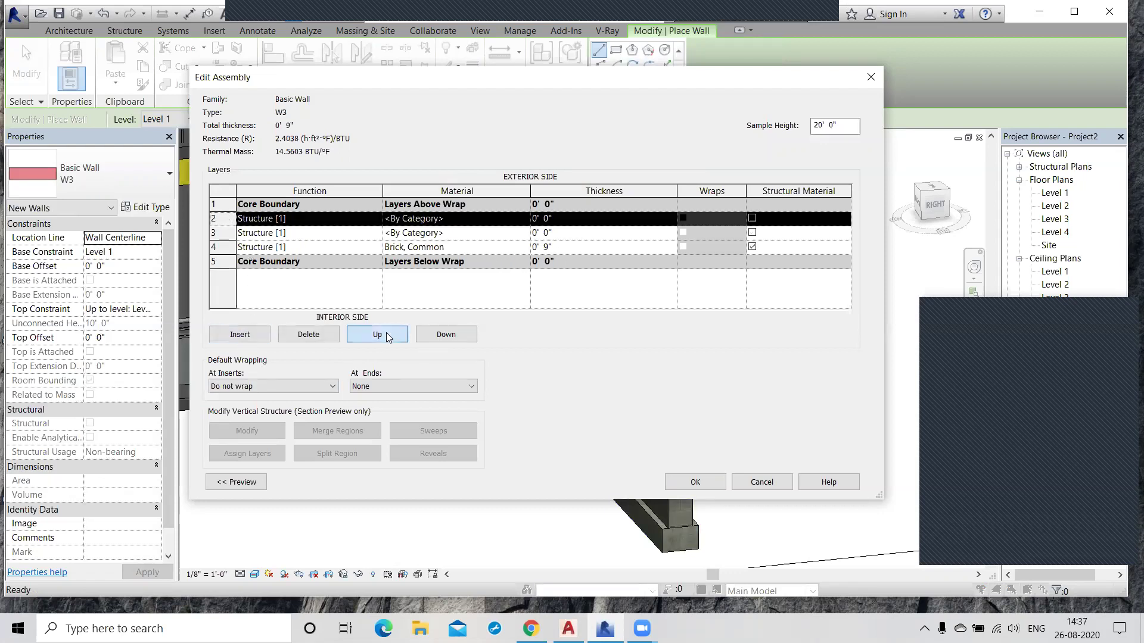
{"action": "left_click", "coordinate": [231, 234]}
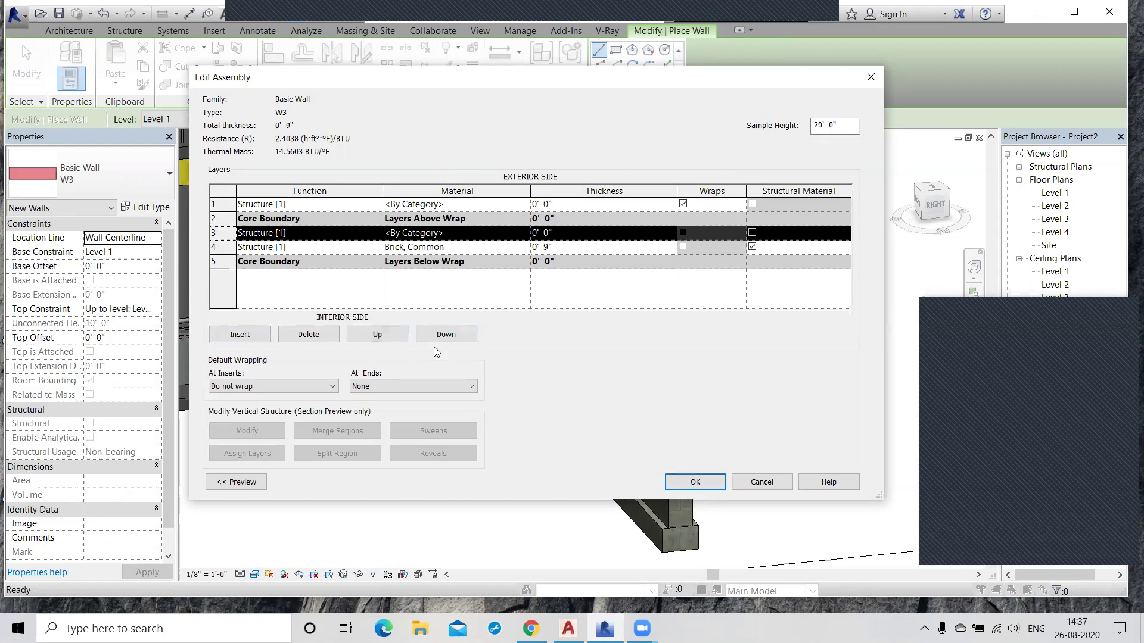
{"action": "left_click", "coordinate": [442, 334]}
{"action": "left_click", "coordinate": [442, 334]}
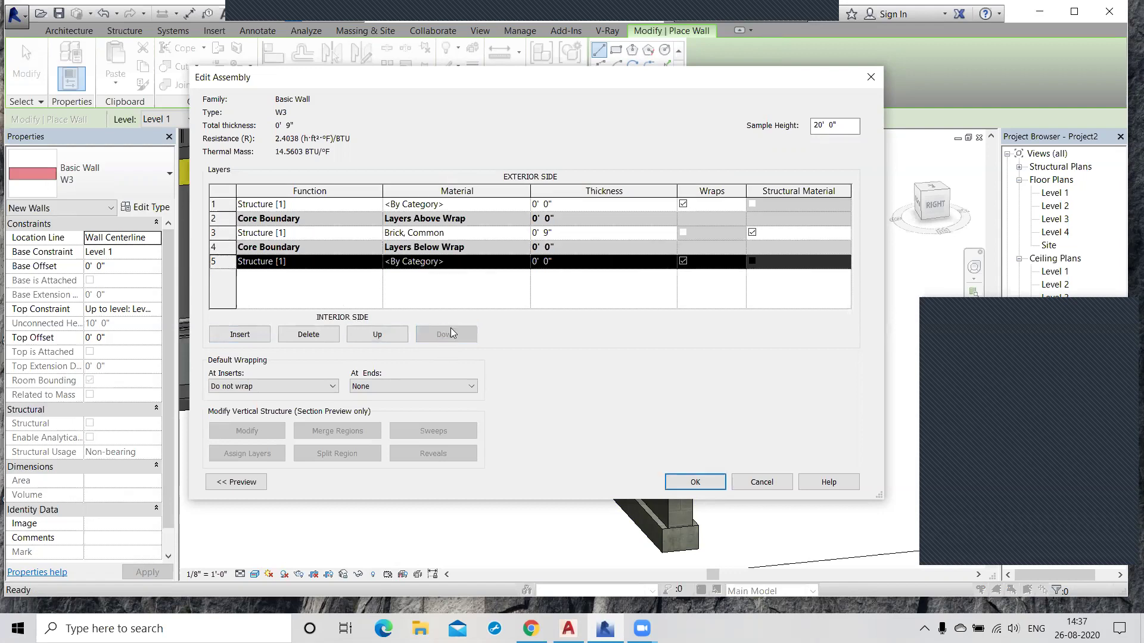
Set the thickness of the new interior-side layer to 5 mm
{"action": "left_click", "coordinate": [549, 265]}
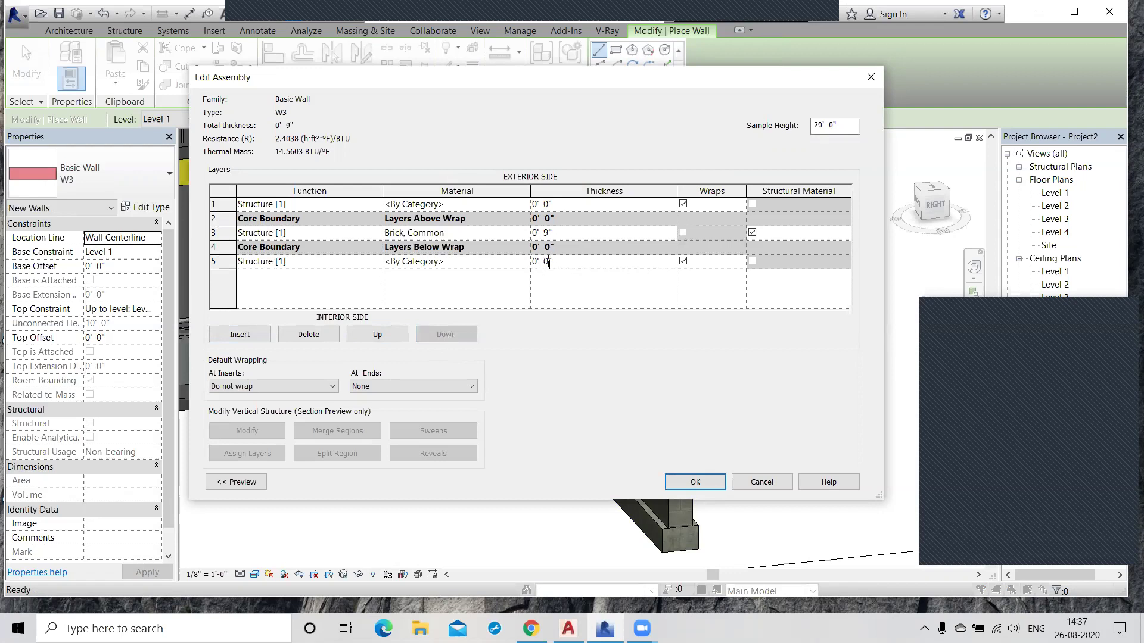
{"action": "key", "text": "BackSpace"}
{"action": "type", "text": "5"}
{"action": "key", "text": "BackSpace"}
{"action": "key", "text": "BackSpace"}
{"action": "key", "text": "BackSpace"}
{"action": "key", "text": "BackSpace"}
{"action": "type", "text": "5mm"}
{"action": "key", "text": "Return"}
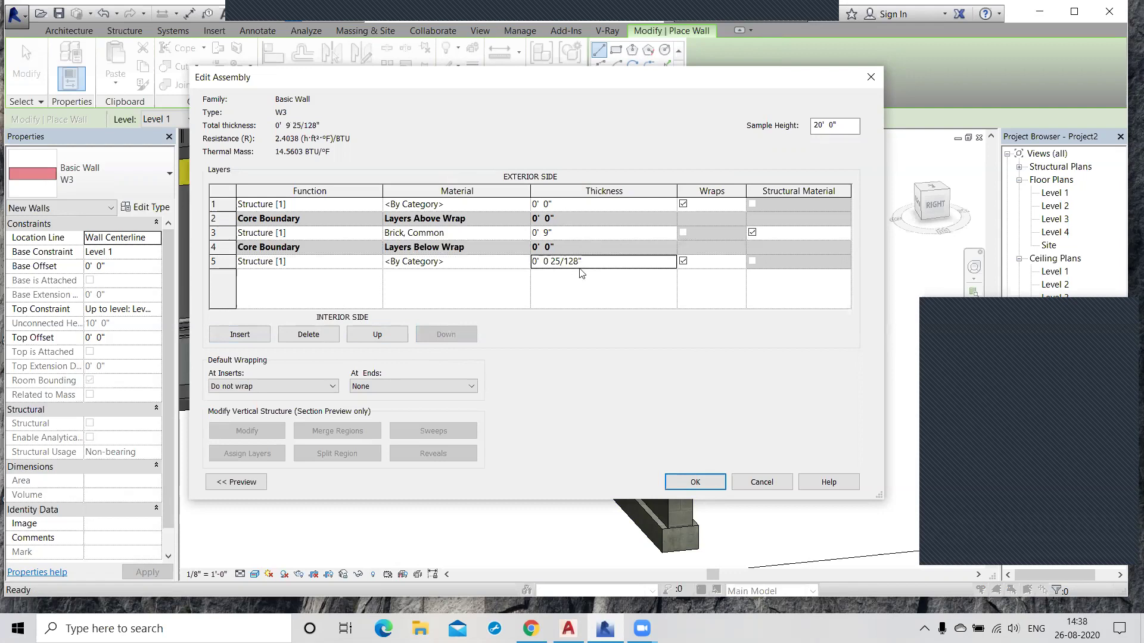
Set the thickness of the new exterior-side layer to 5 mm
{"action": "left_click", "coordinate": [572, 204]}
{"action": "type", "text": "5"}
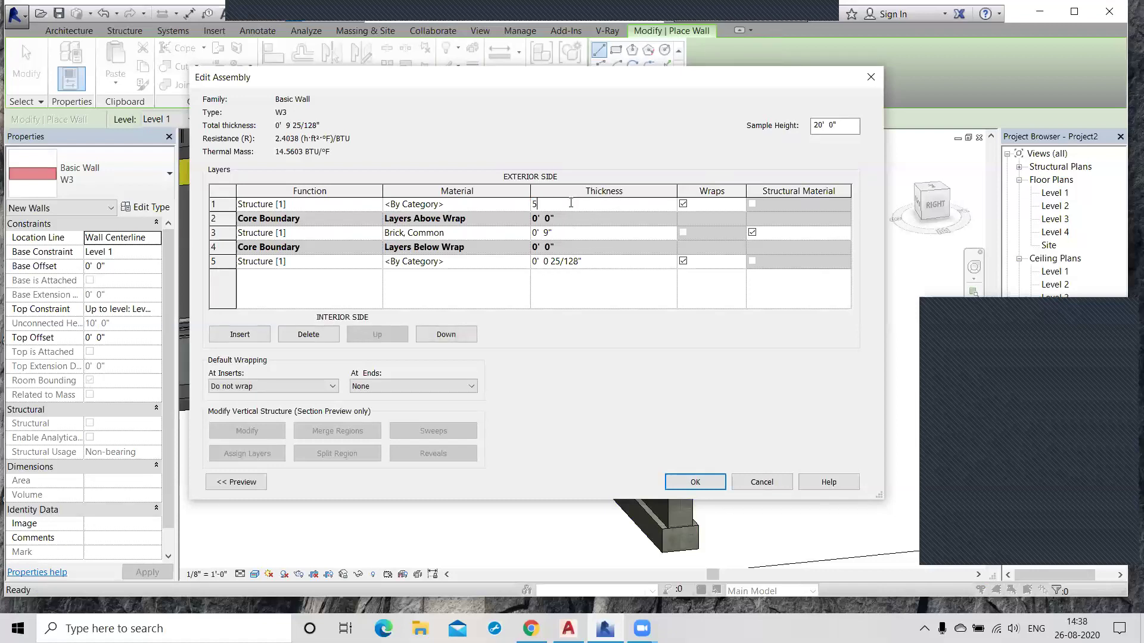
{"action": "type", "text": "mm"}
{"action": "left_click", "coordinate": [500, 292]}
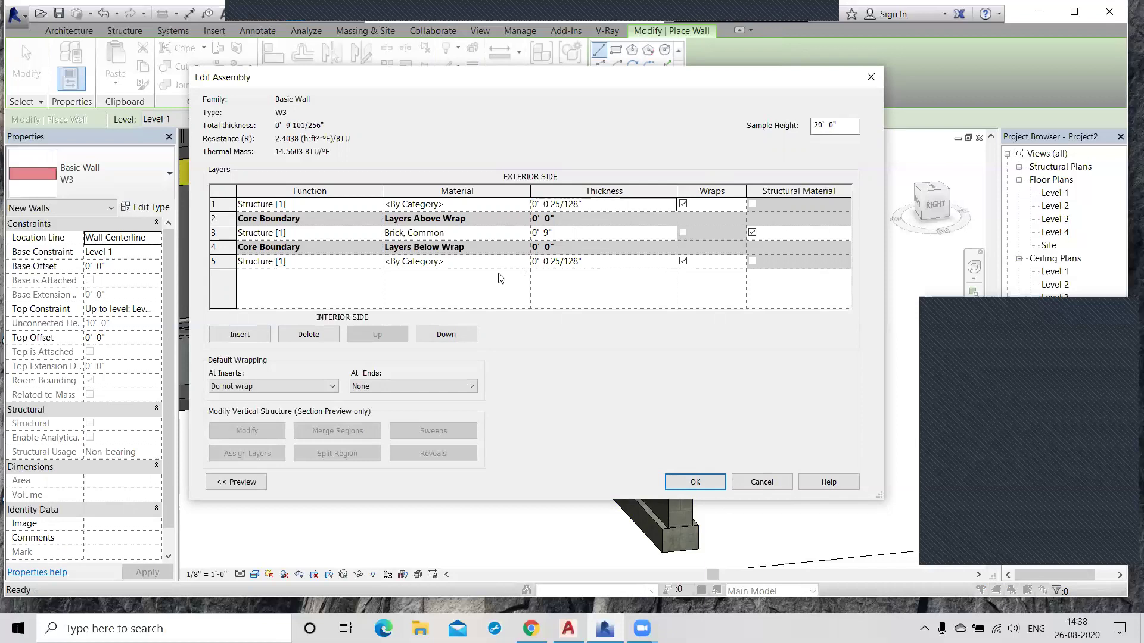
Create a new material for the interior-side layer and name it wall texture
{"action": "left_click", "coordinate": [500, 265]}
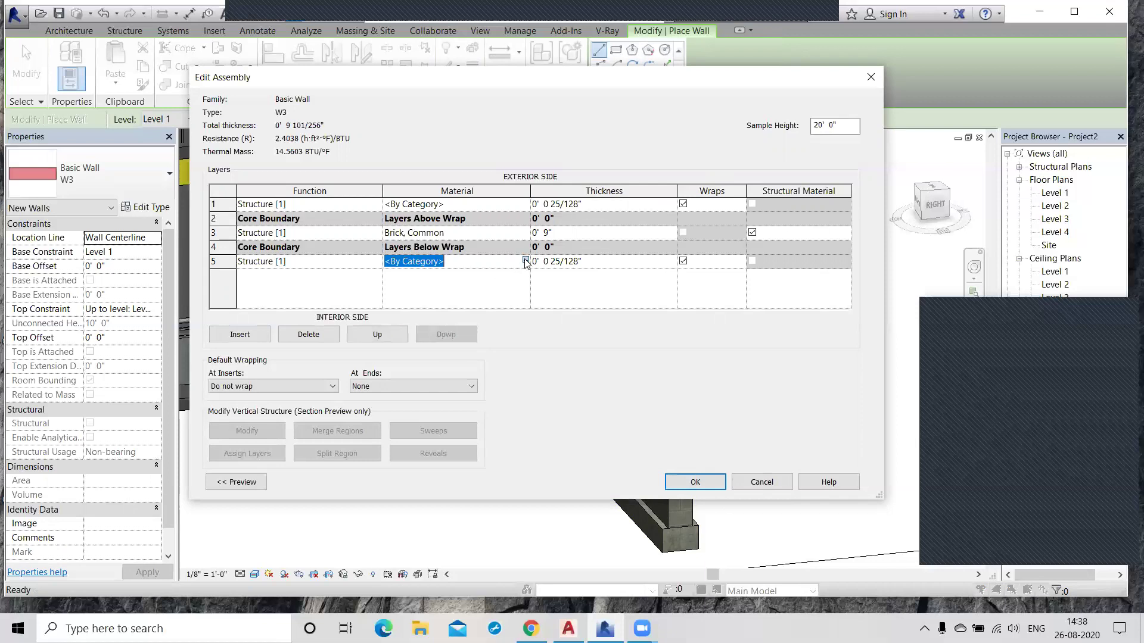
{"action": "left_click", "coordinate": [525, 259]}
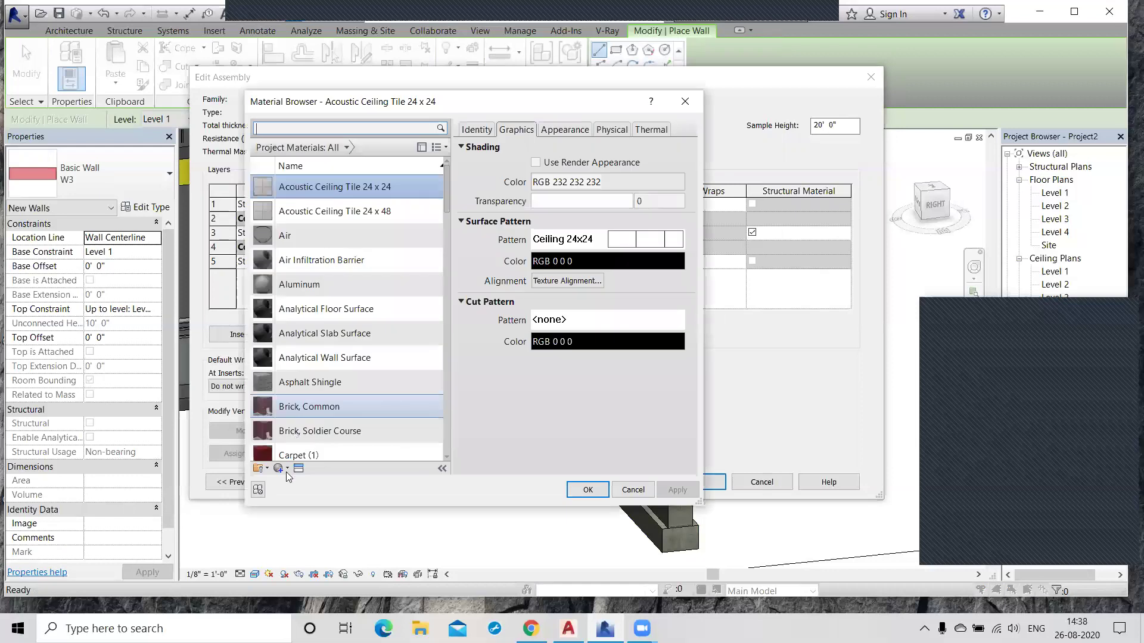
{"action": "left_click", "coordinate": [288, 470]}
{"action": "left_click", "coordinate": [295, 480]}
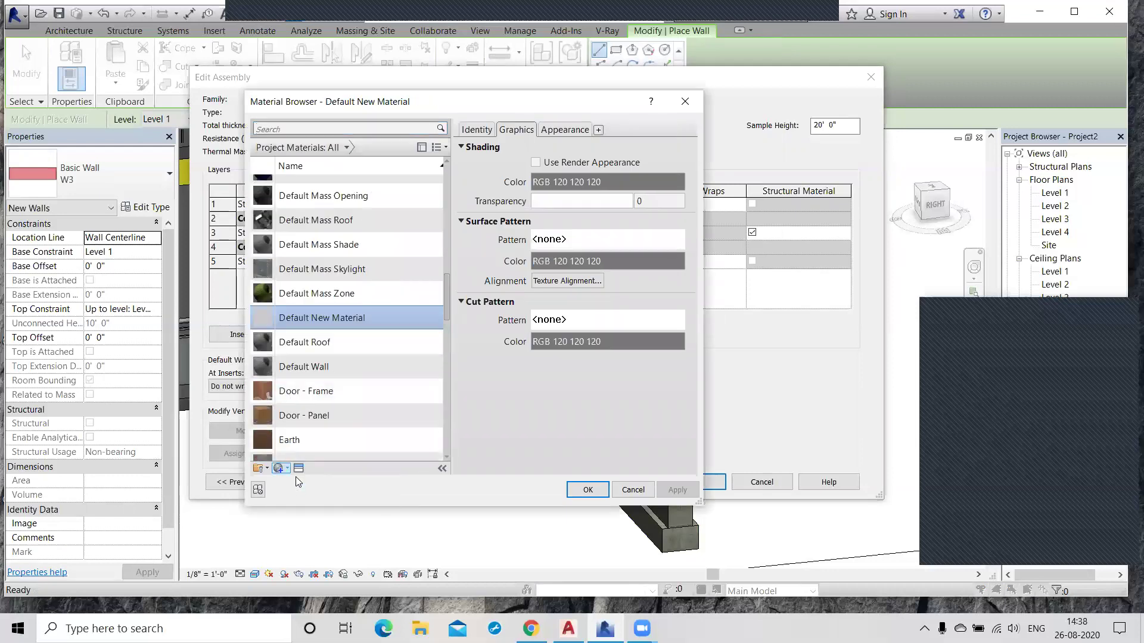
{"action": "right_click", "coordinate": [308, 304]}
{"action": "left_click", "coordinate": [336, 340]}
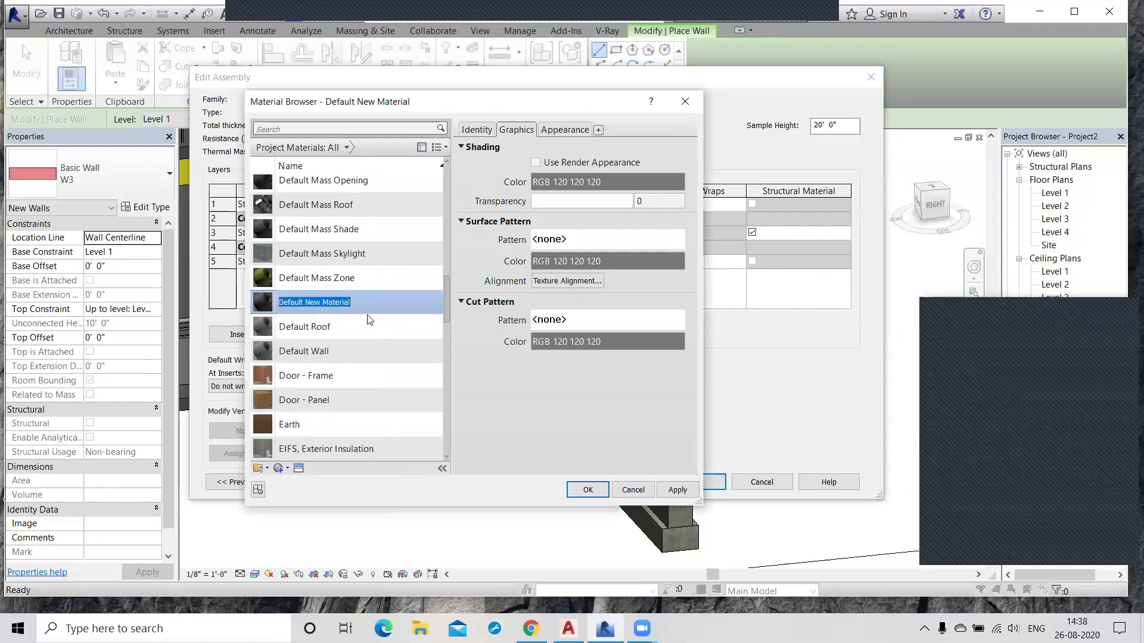
{"action": "type", "text": "wall texture"}
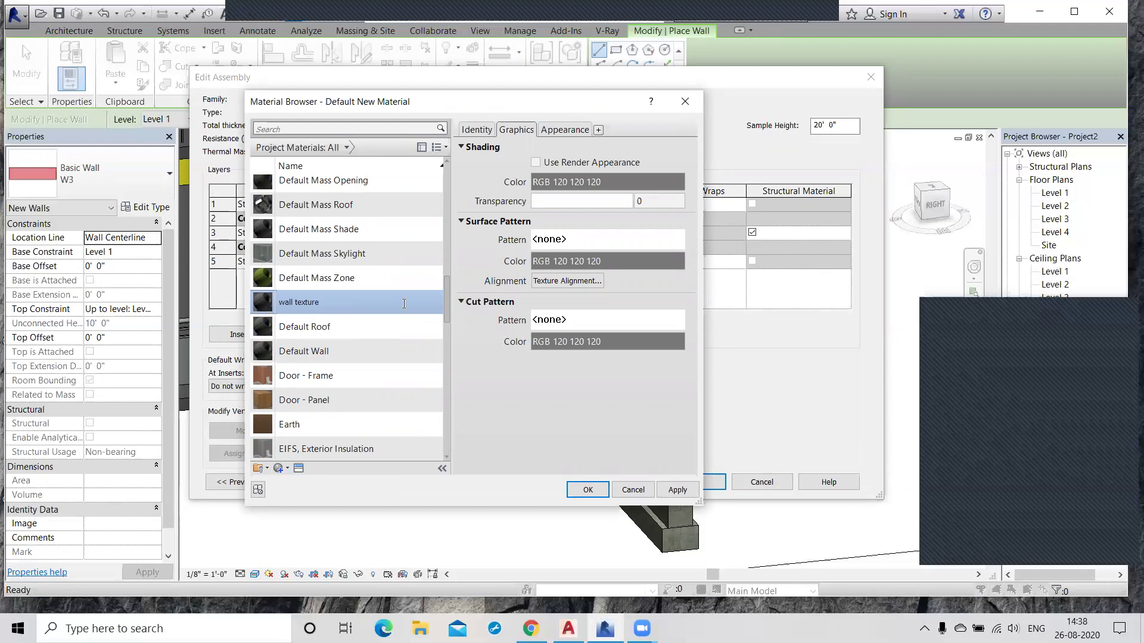
{"action": "key", "text": "Return"}
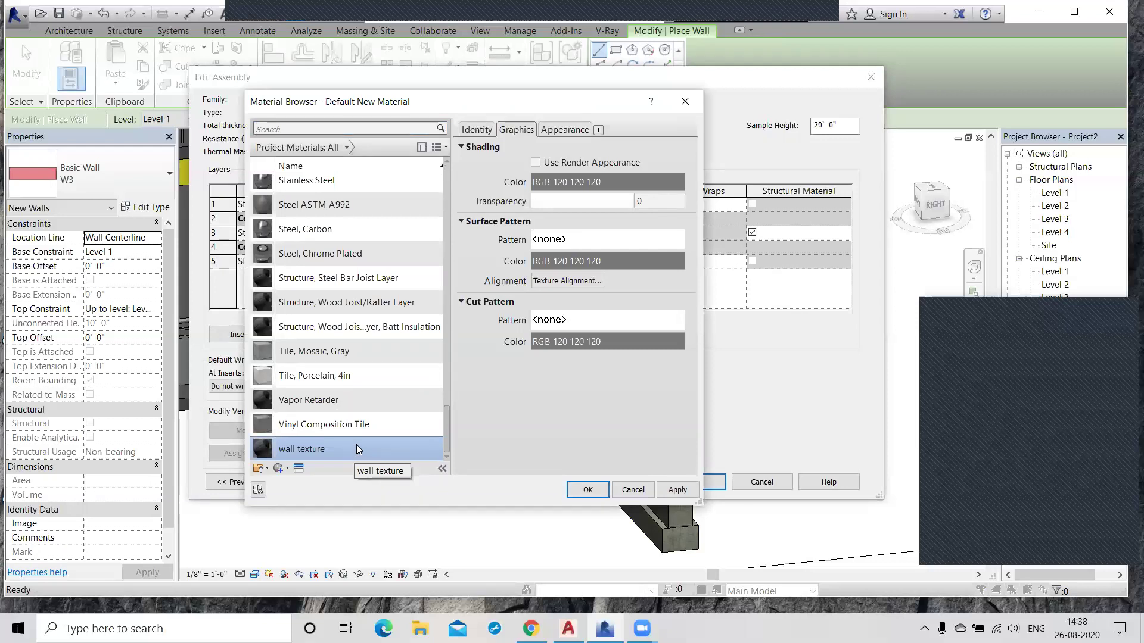
Assign texture-painting-services--500x500.jpg as the generic appearance image of the wall texture material
{"action": "left_click", "coordinate": [559, 129]}
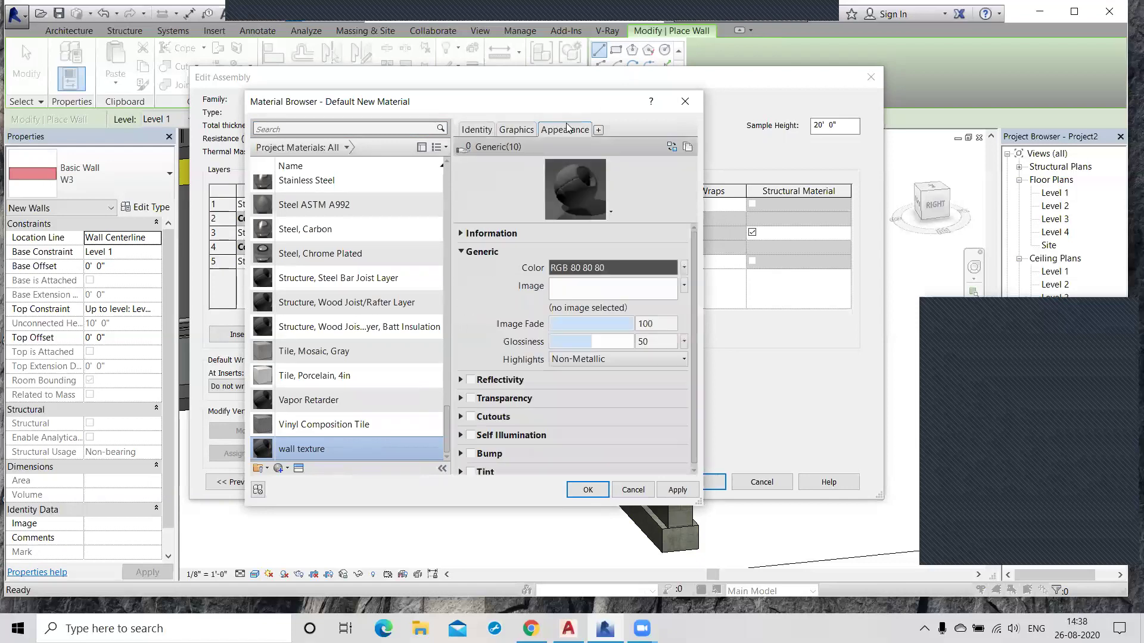
{"action": "left_click", "coordinate": [685, 286]}
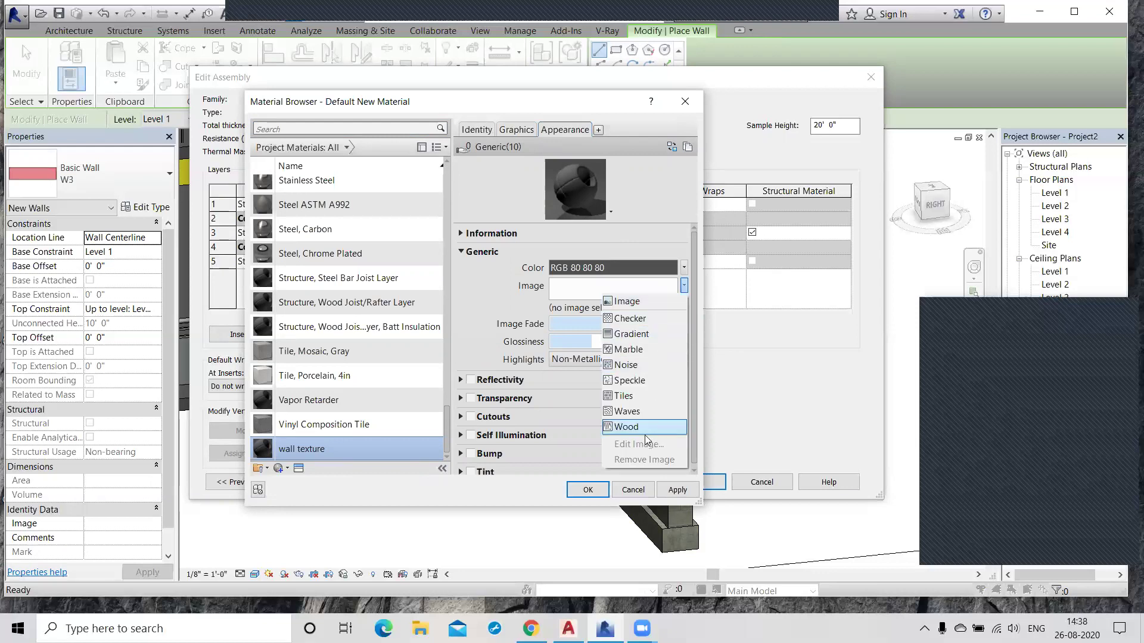
{"action": "left_click", "coordinate": [640, 302]}
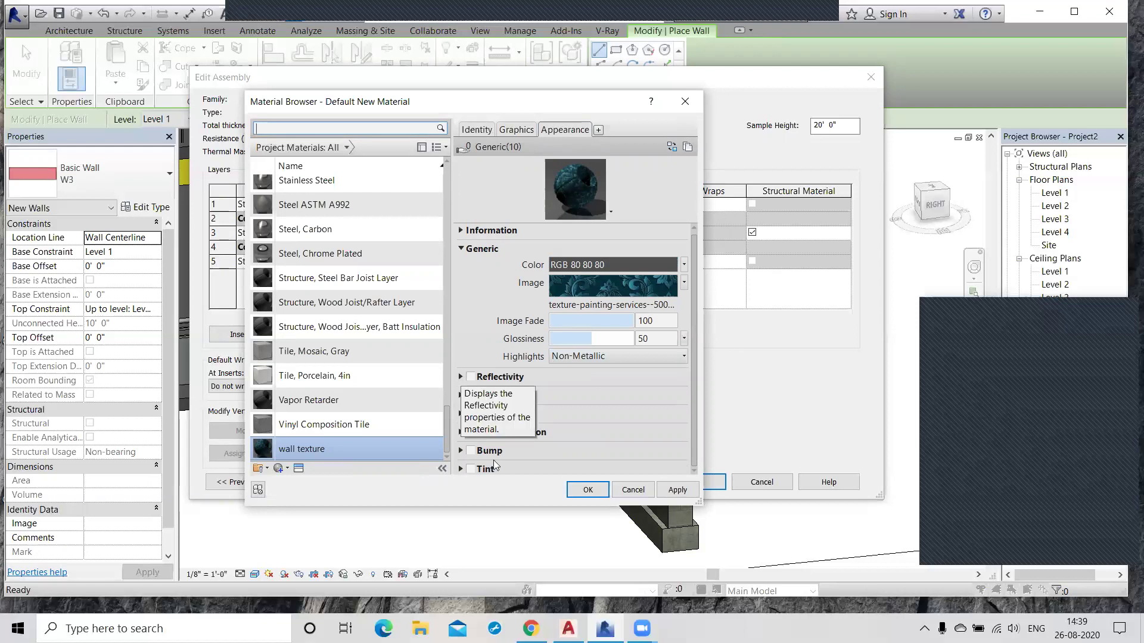
Examine the wall texture material's Bump, Self Illumination, Cutouts and Reflectivity settings, collapse the appearance groups, and display its graphics settings
{"action": "left_click", "coordinate": [463, 451]}
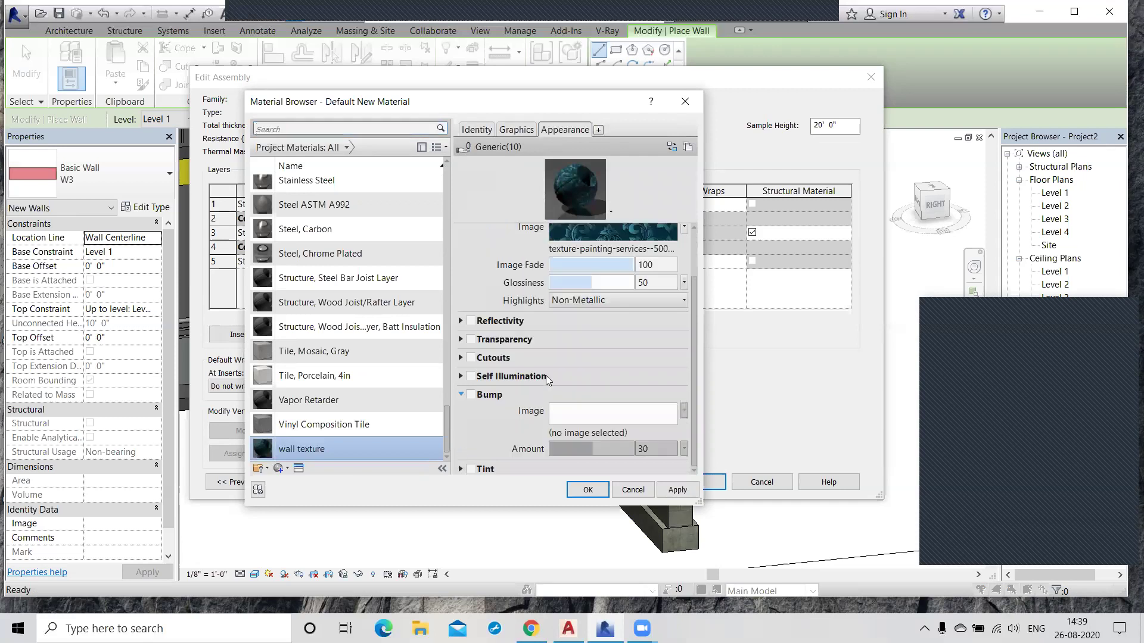
{"action": "left_click", "coordinate": [461, 376]}
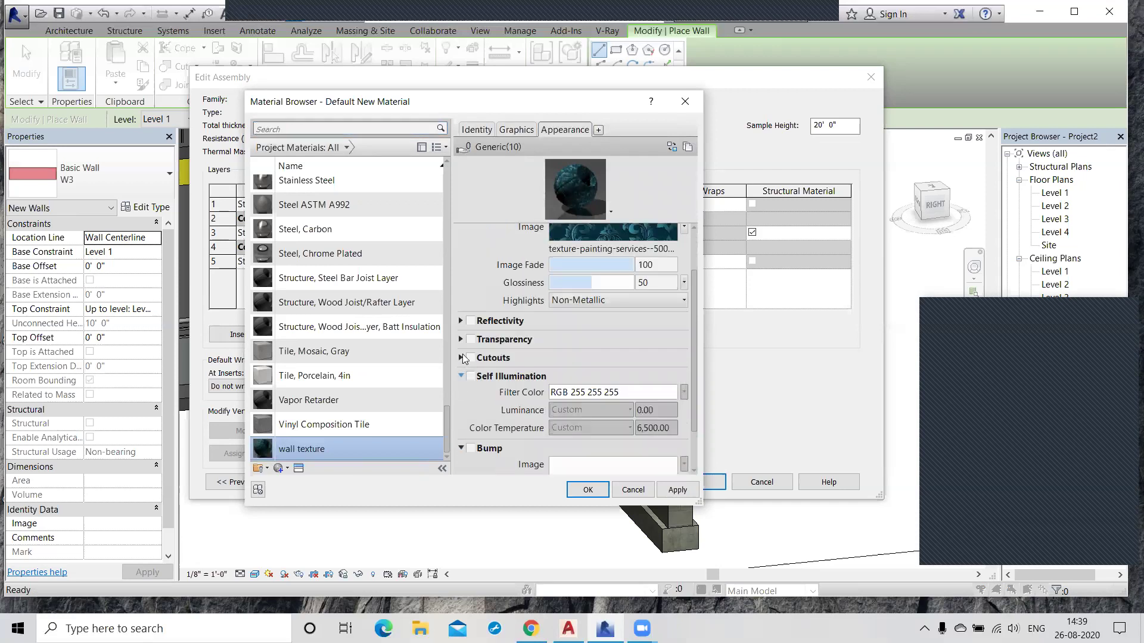
{"action": "left_click", "coordinate": [460, 358]}
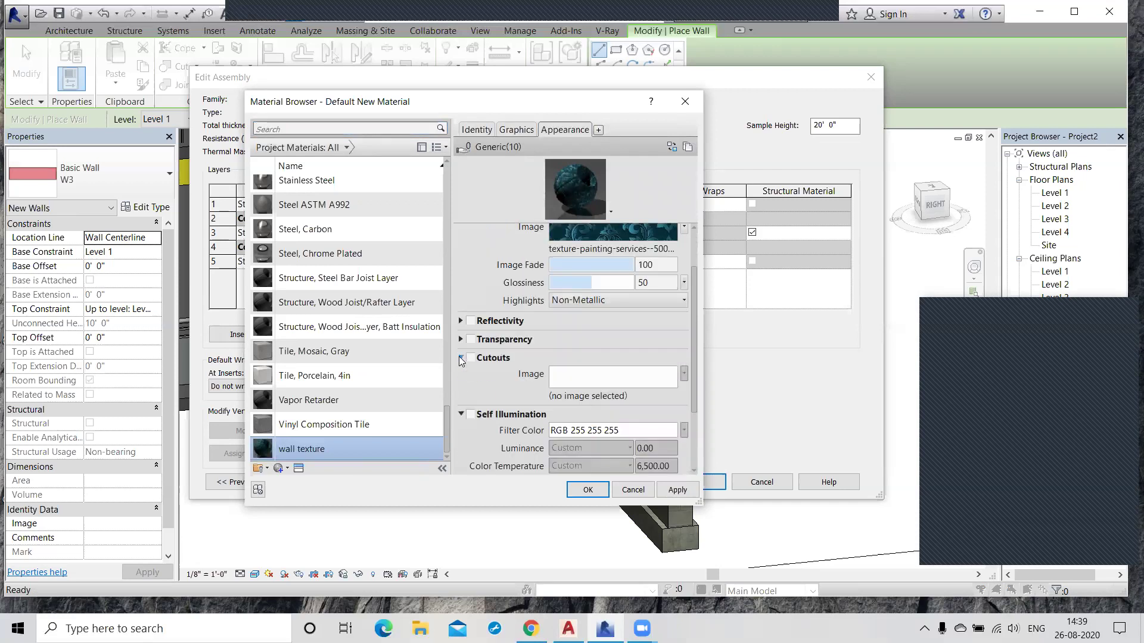
{"action": "left_click", "coordinate": [460, 322]}
{"action": "scroll", "coordinate": [524, 345], "scroll_direction": "down", "scroll_amount": 4}
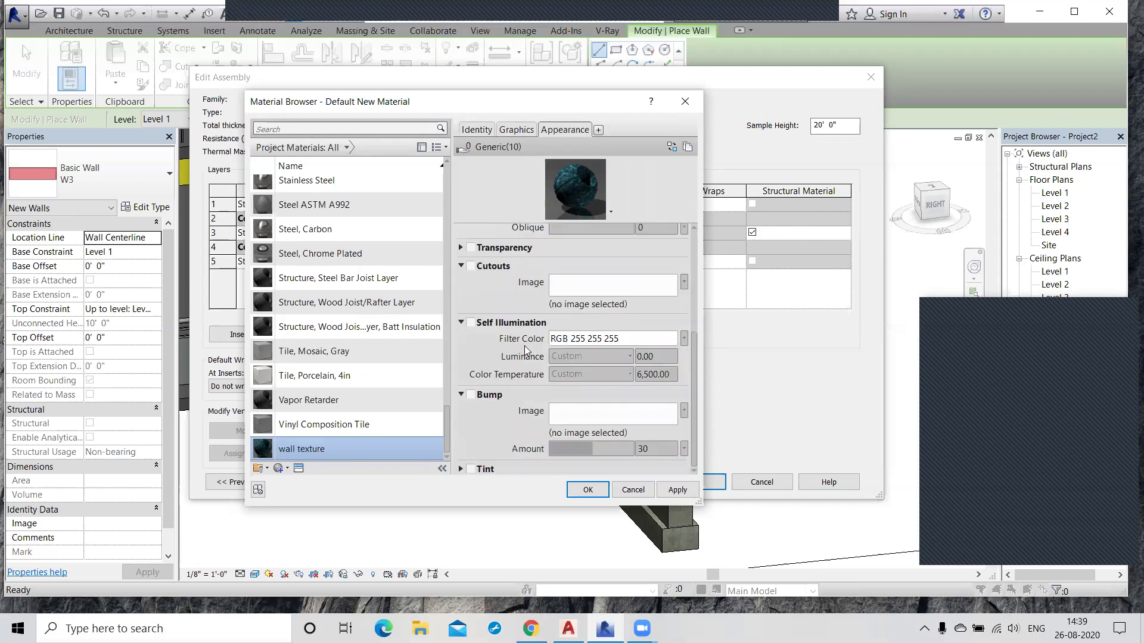
{"action": "scroll", "coordinate": [527, 345], "scroll_direction": "up", "scroll_amount": 6}
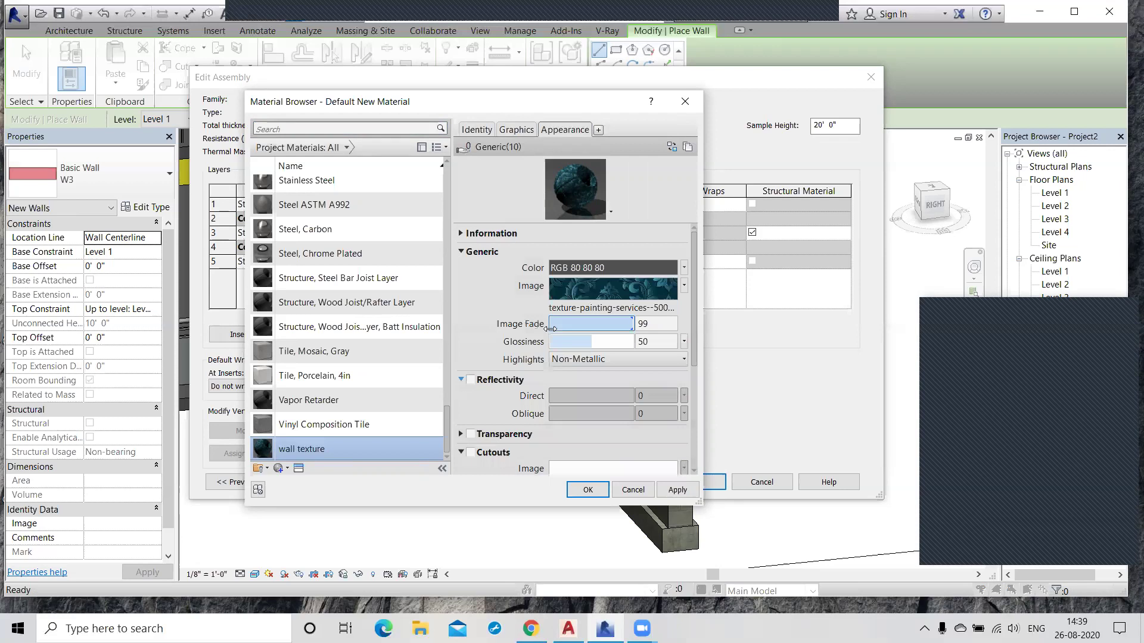
{"action": "left_click", "coordinate": [460, 252]}
{"action": "left_click", "coordinate": [461, 270]}
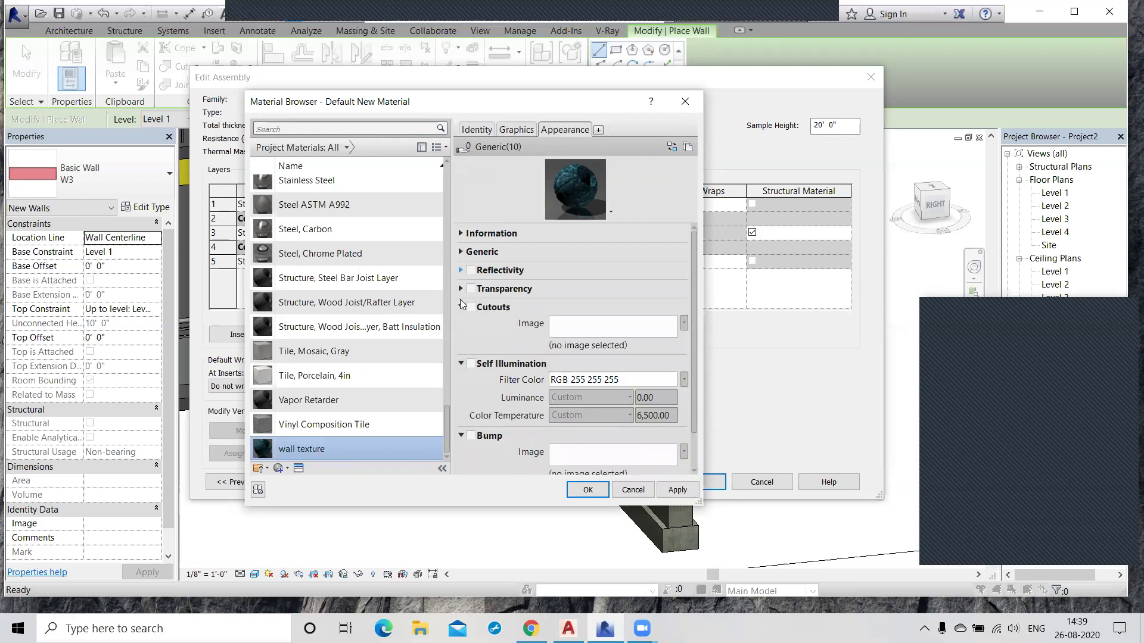
{"action": "left_click", "coordinate": [461, 363]}
{"action": "left_click", "coordinate": [461, 308]}
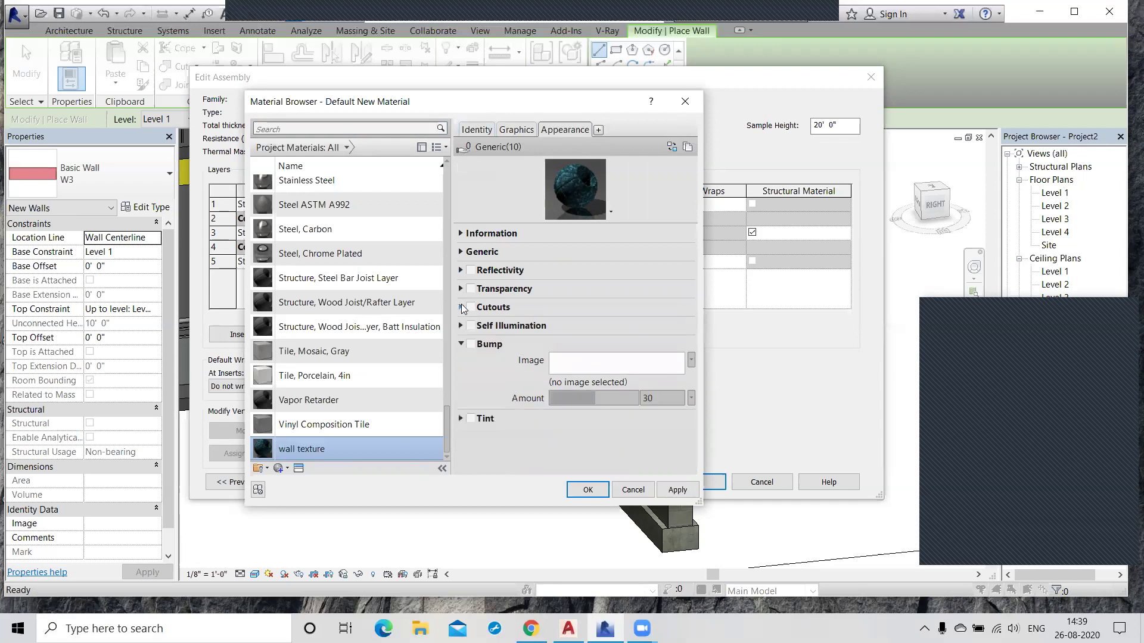
{"action": "left_click", "coordinate": [461, 344]}
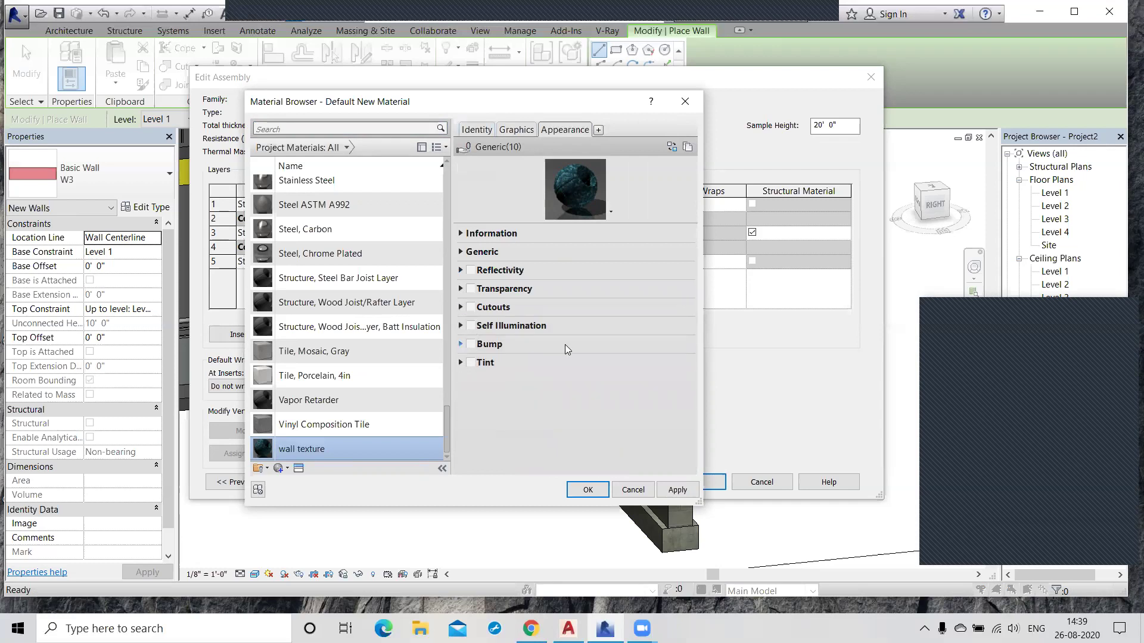
{"action": "left_click", "coordinate": [514, 130]}
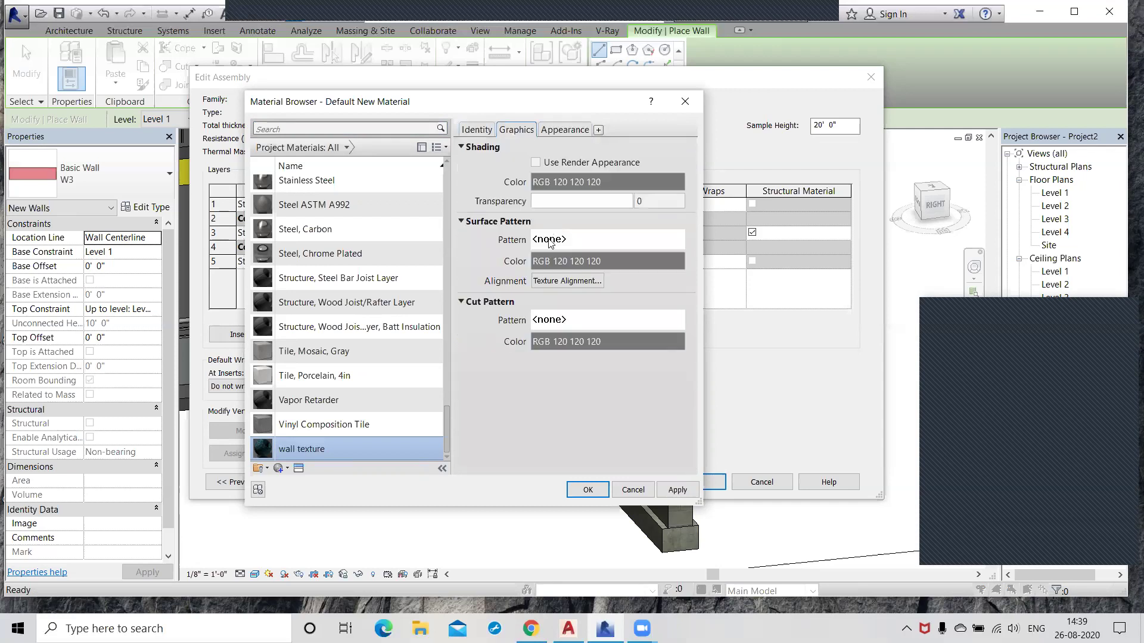
Examine the wall texture material's appearance information, generic image settings and Highlights options
{"action": "left_click", "coordinate": [571, 129]}
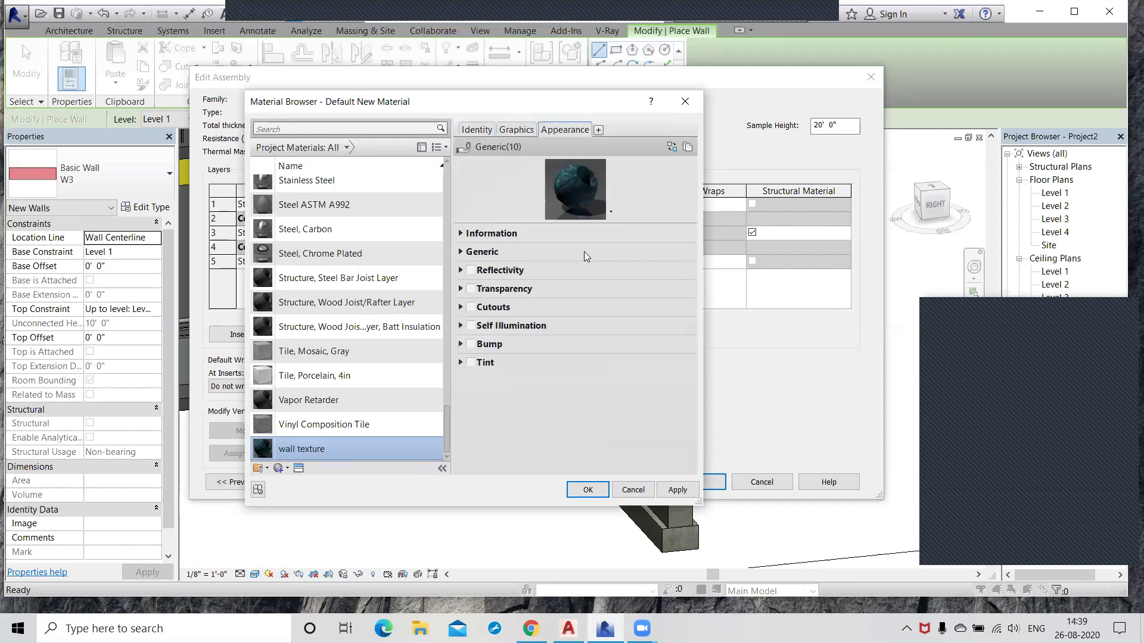
{"action": "left_click", "coordinate": [461, 235]}
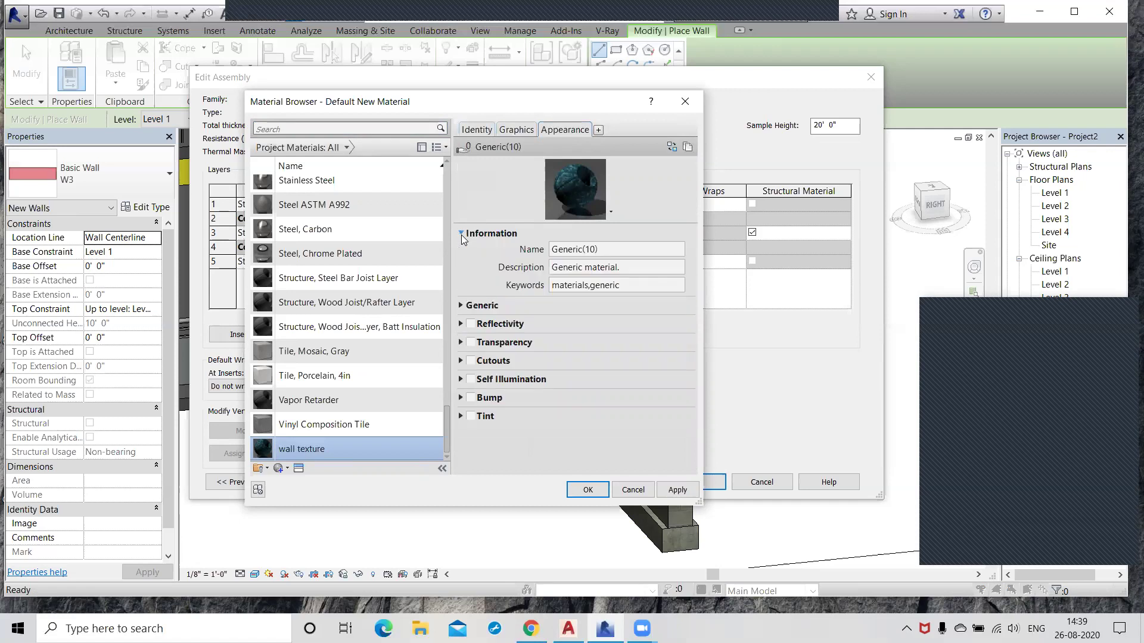
{"action": "left_click", "coordinate": [628, 286]}
{"action": "left_click", "coordinate": [639, 273]}
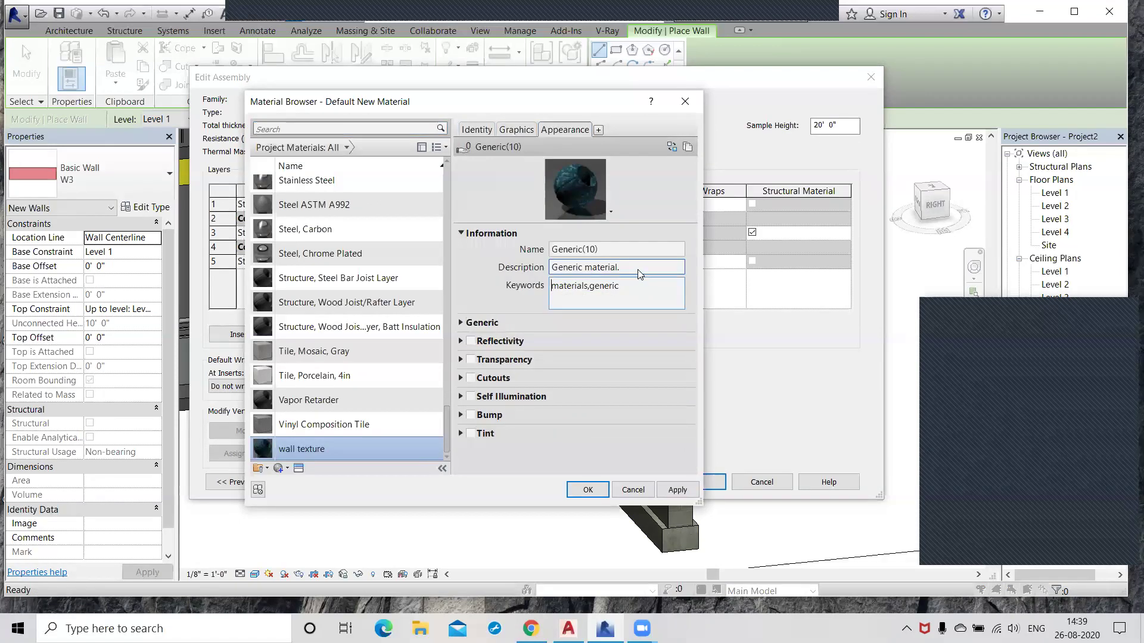
{"action": "left_click", "coordinate": [639, 273]}
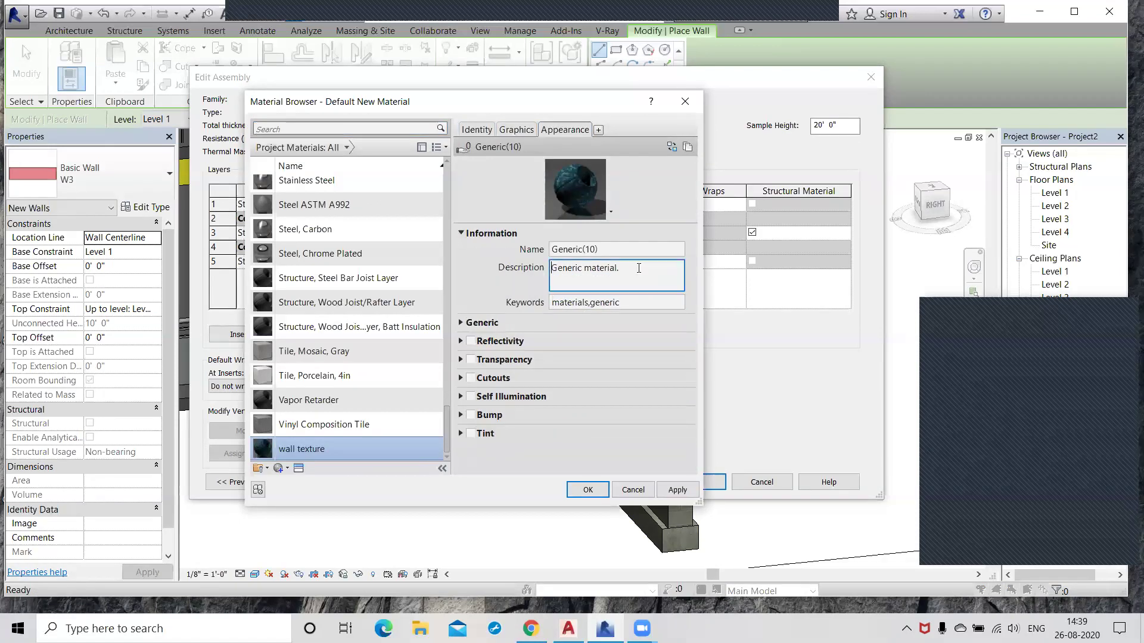
{"action": "left_click", "coordinate": [463, 326]}
{"action": "left_click", "coordinate": [461, 307]}
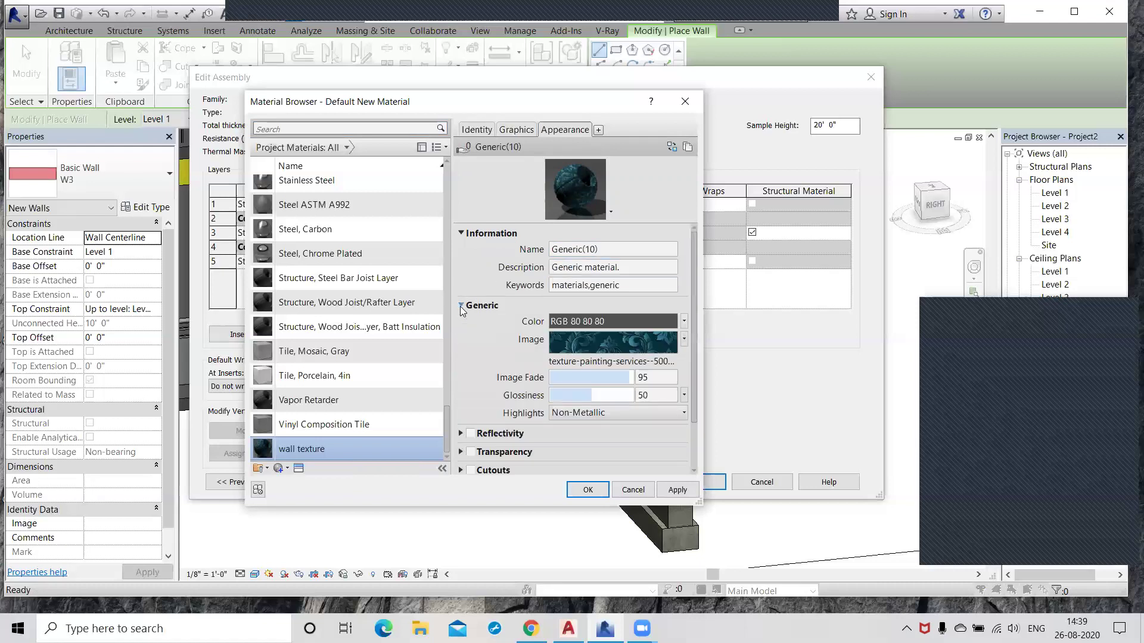
{"action": "scroll", "coordinate": [482, 304], "scroll_direction": "down", "scroll_amount": 2}
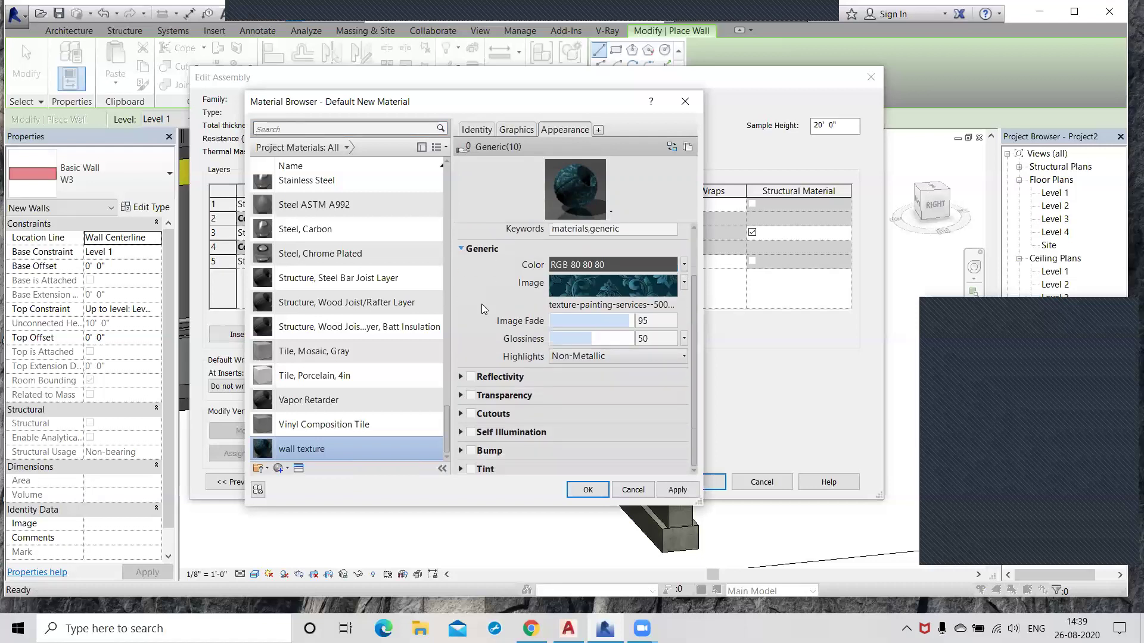
{"action": "left_click", "coordinate": [607, 355]}
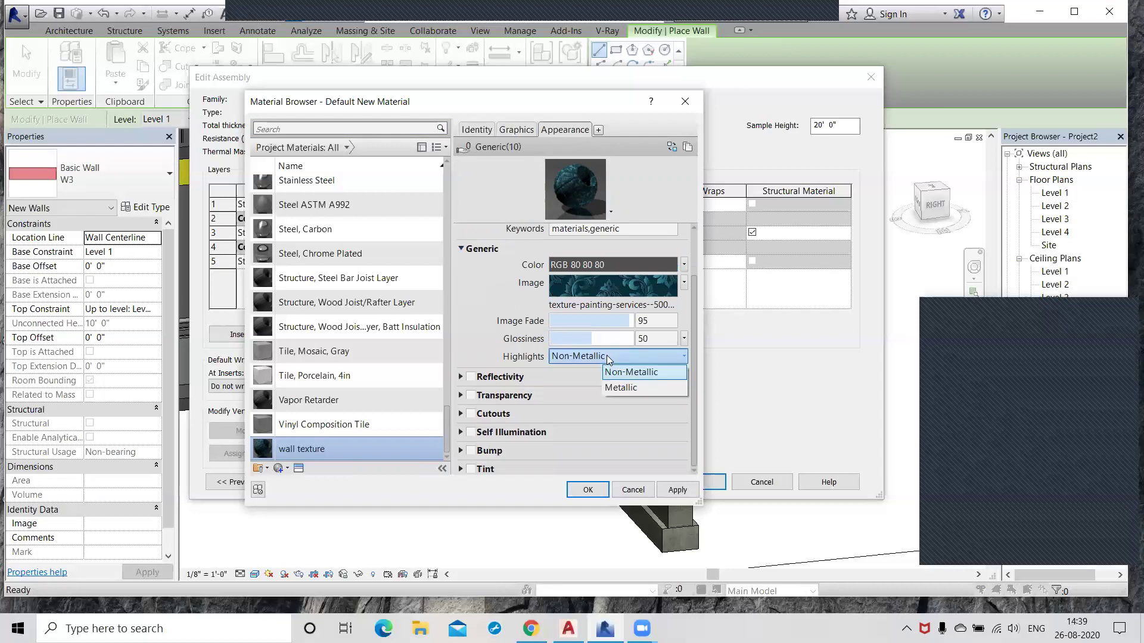
Apply the wall texture material to the interior-side layer and confirm the W3 assembly and type properties, accepting the attached-wall warnings
{"action": "left_click", "coordinate": [678, 490]}
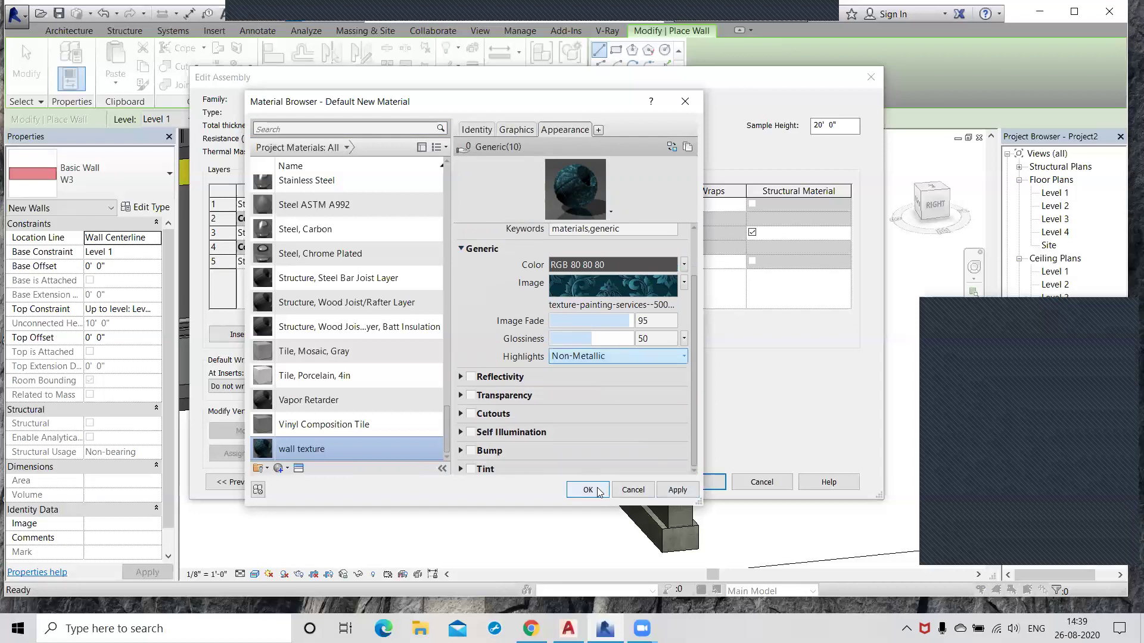
{"action": "left_click", "coordinate": [591, 490]}
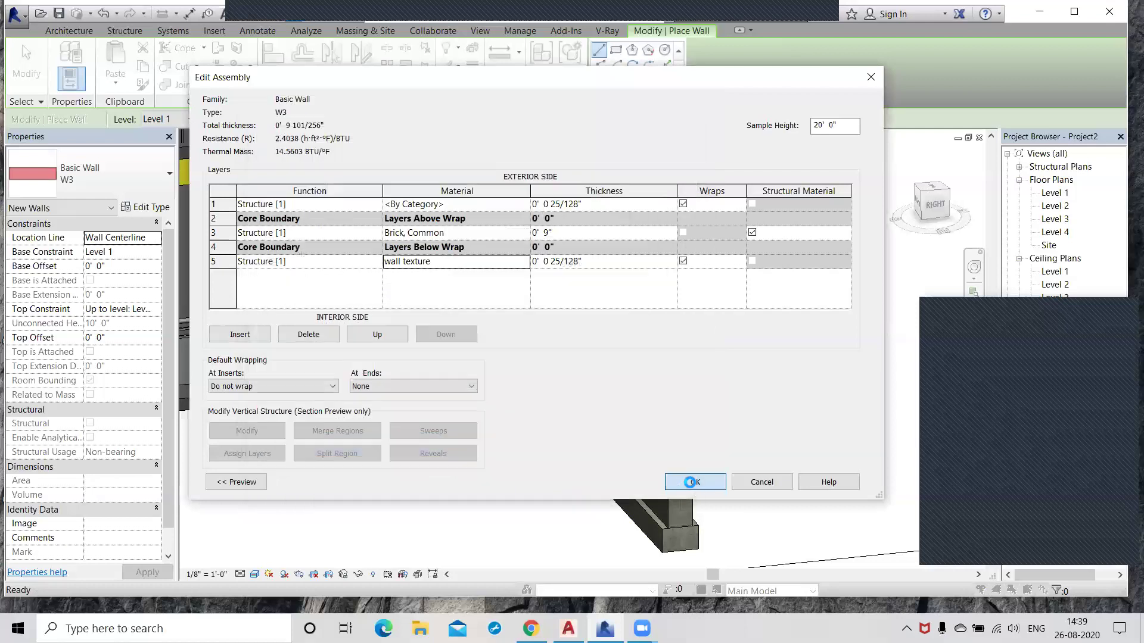
{"action": "left_click", "coordinate": [696, 482]}
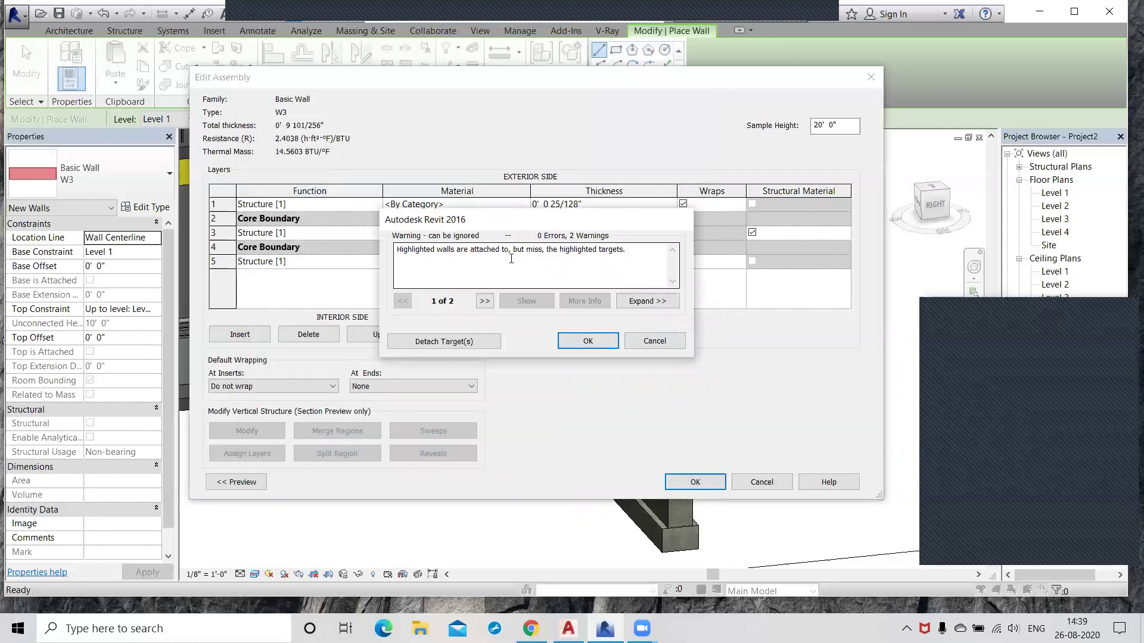
{"action": "left_click", "coordinate": [592, 340]}
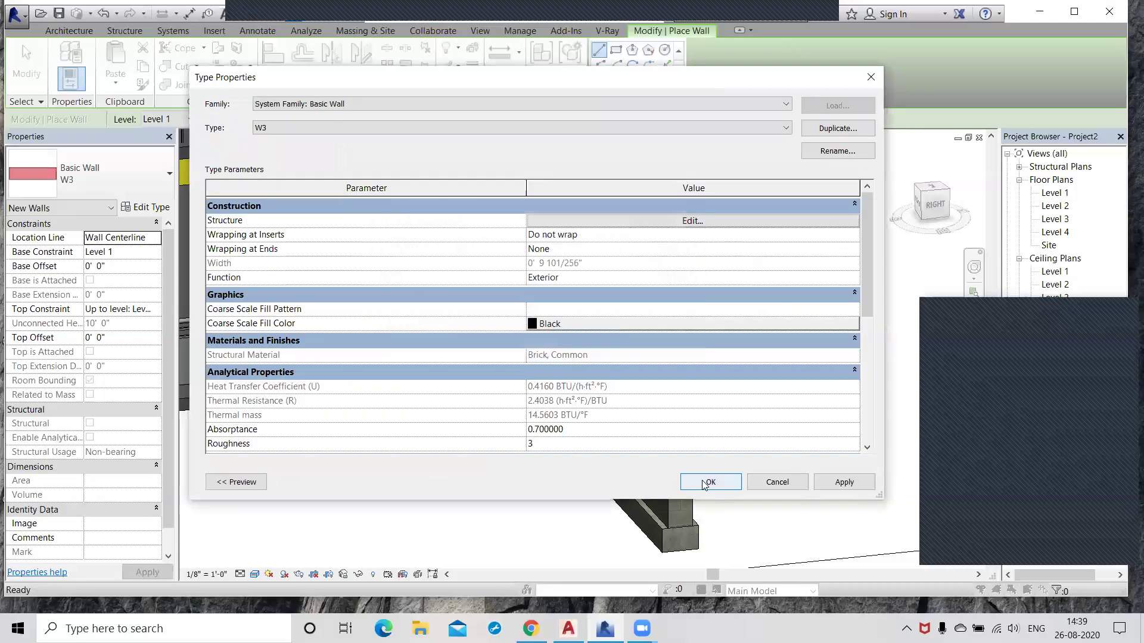
{"action": "left_click", "coordinate": [709, 482]}
Draw a straight Basic Wall W3 on Level 1 between the railed deck and the freestanding footed wall, parallel to that wall
{"action": "left_click", "coordinate": [521, 468]}
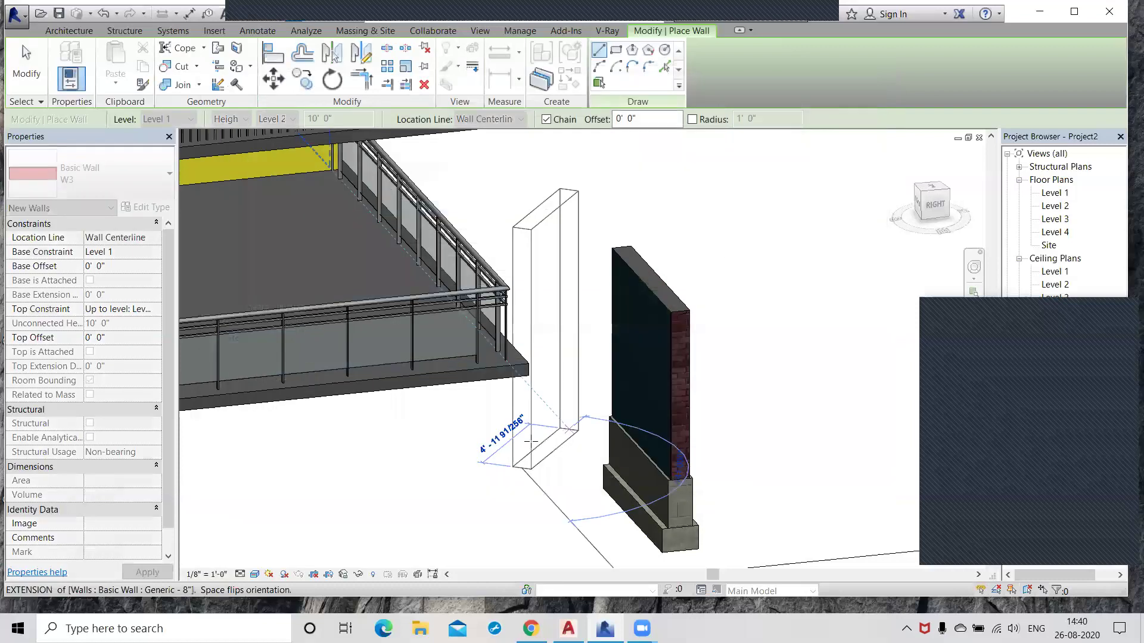
{"action": "scroll", "coordinate": [565, 512], "scroll_direction": "down", "scroll_amount": 2}
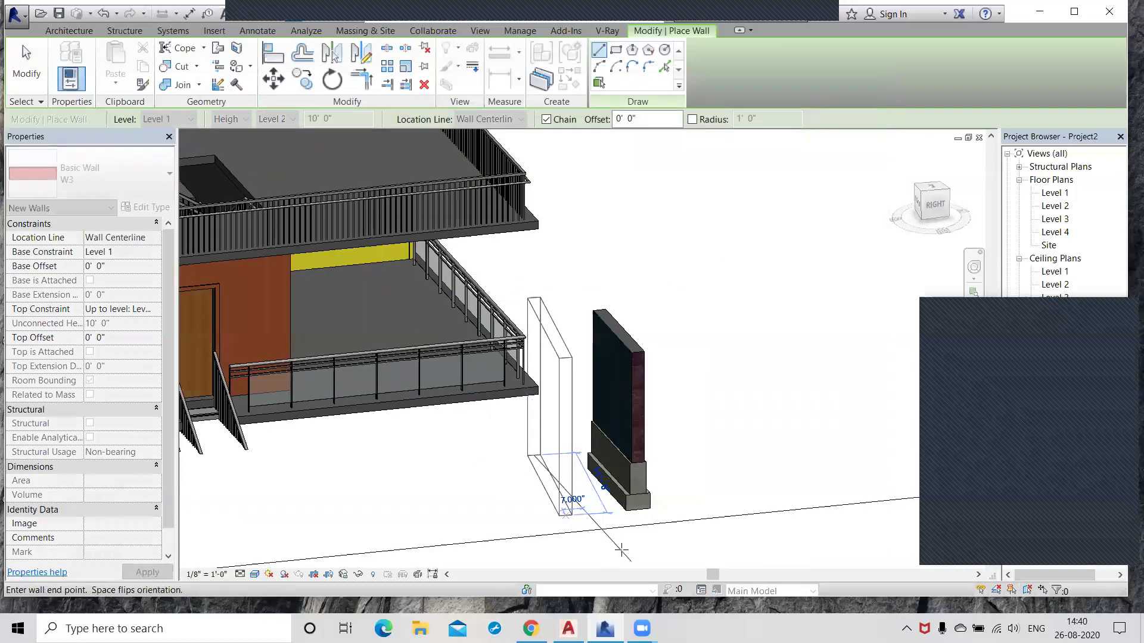
{"action": "left_click", "coordinate": [620, 548]}
Examine the wall texture finish on the face of the newly drawn W3 wall up close
{"action": "right_click", "coordinate": [499, 484]}
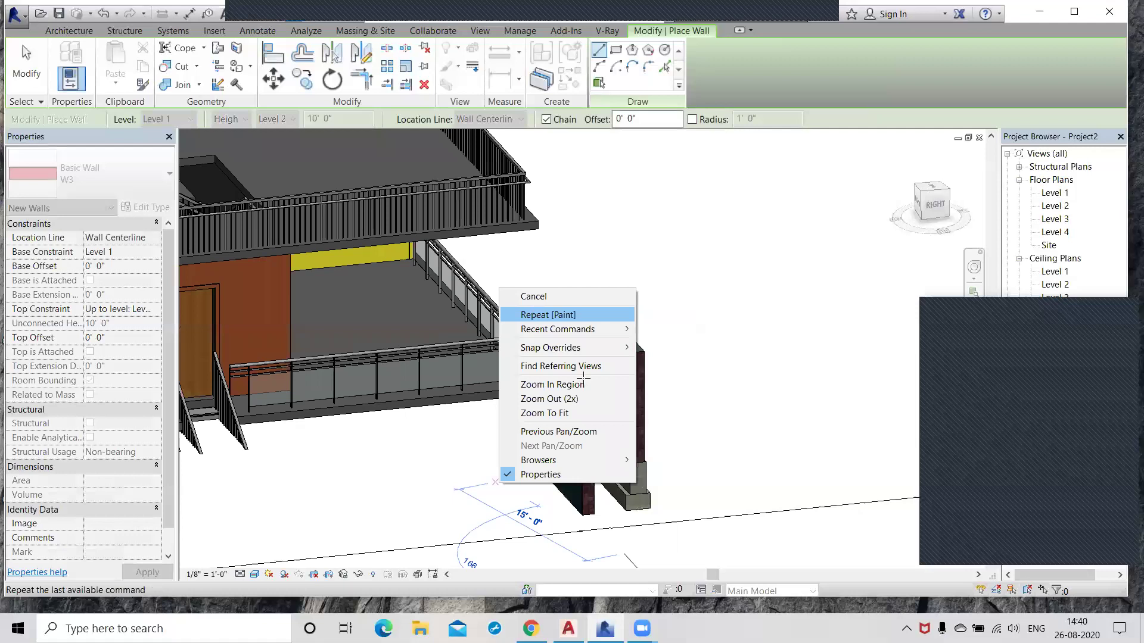
{"action": "left_click", "coordinate": [530, 432]}
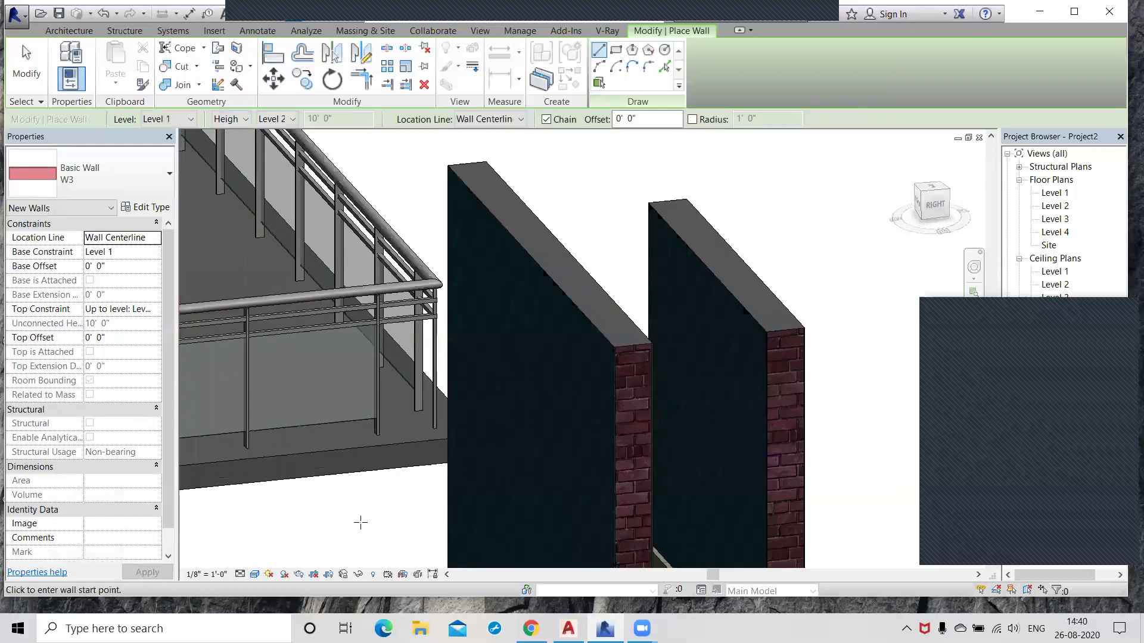
{"action": "scroll", "coordinate": [539, 359], "scroll_direction": "up", "scroll_amount": 5}
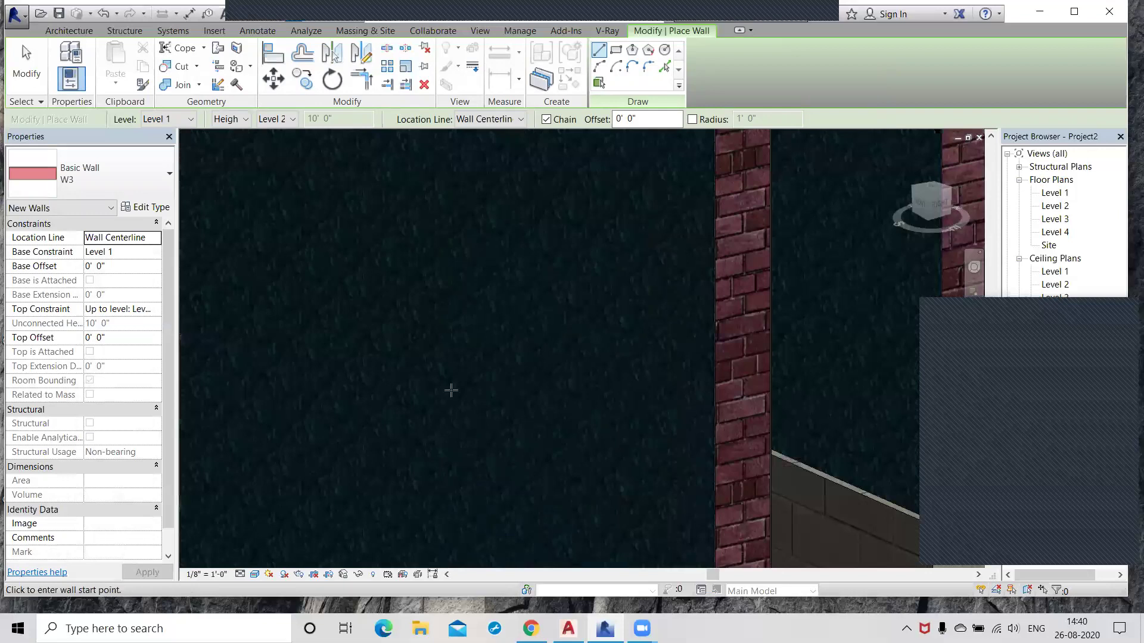
{"action": "scroll", "coordinate": [451, 391], "scroll_direction": "up", "scroll_amount": 2}
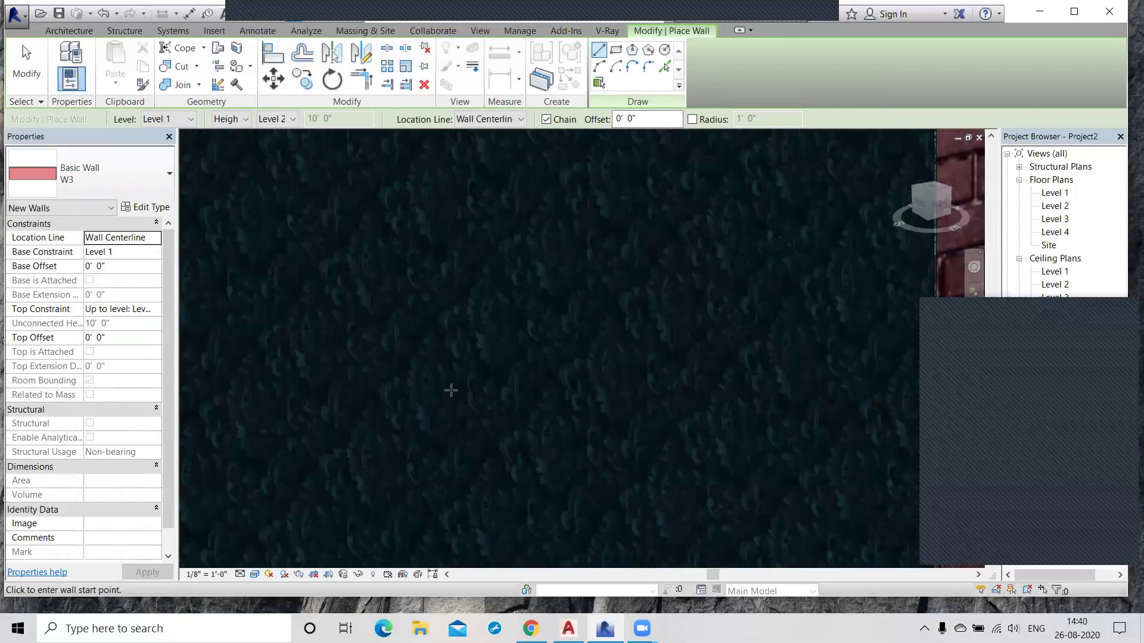